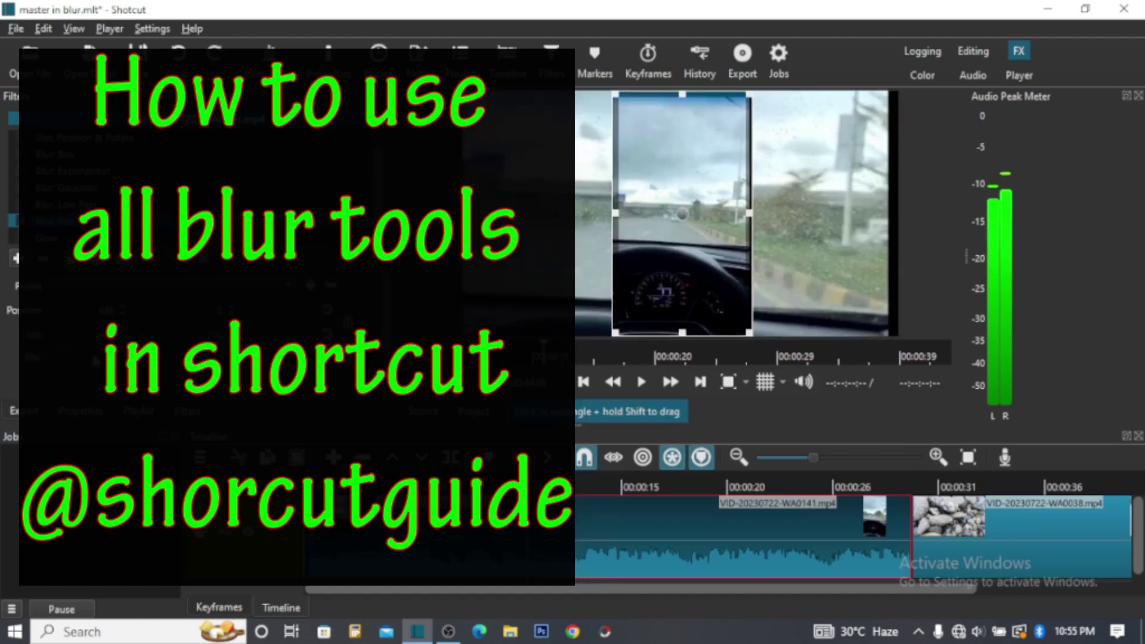
{"action": "left_click_drag", "start_coordinate": [93, 357], "coordinate": [82, 358]}
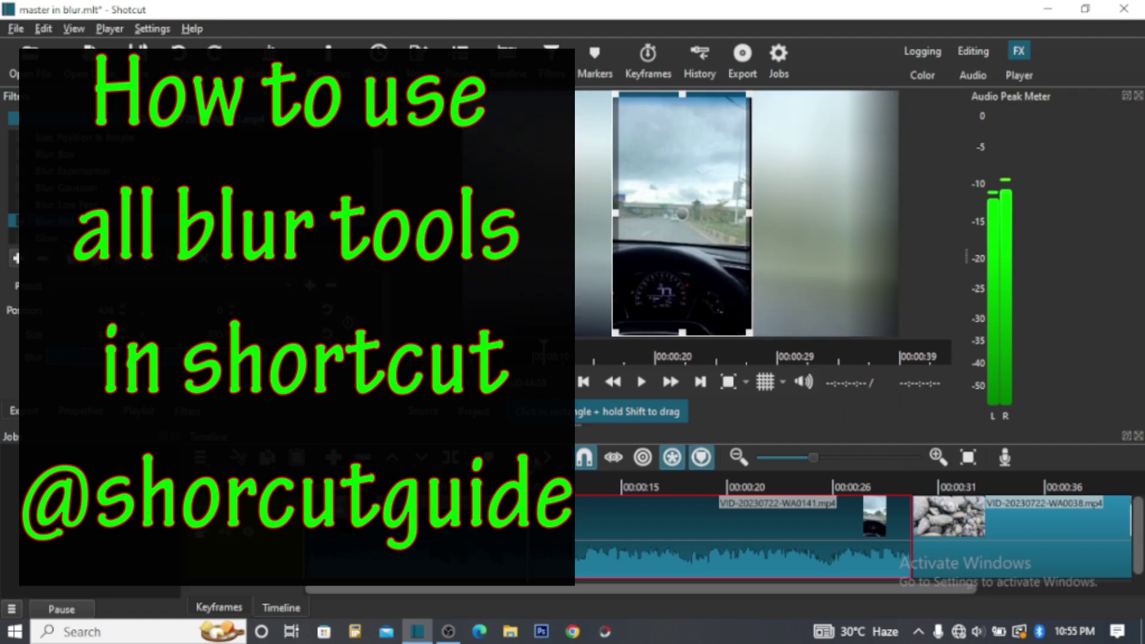
{"action": "left_click", "coordinate": [642, 383]}
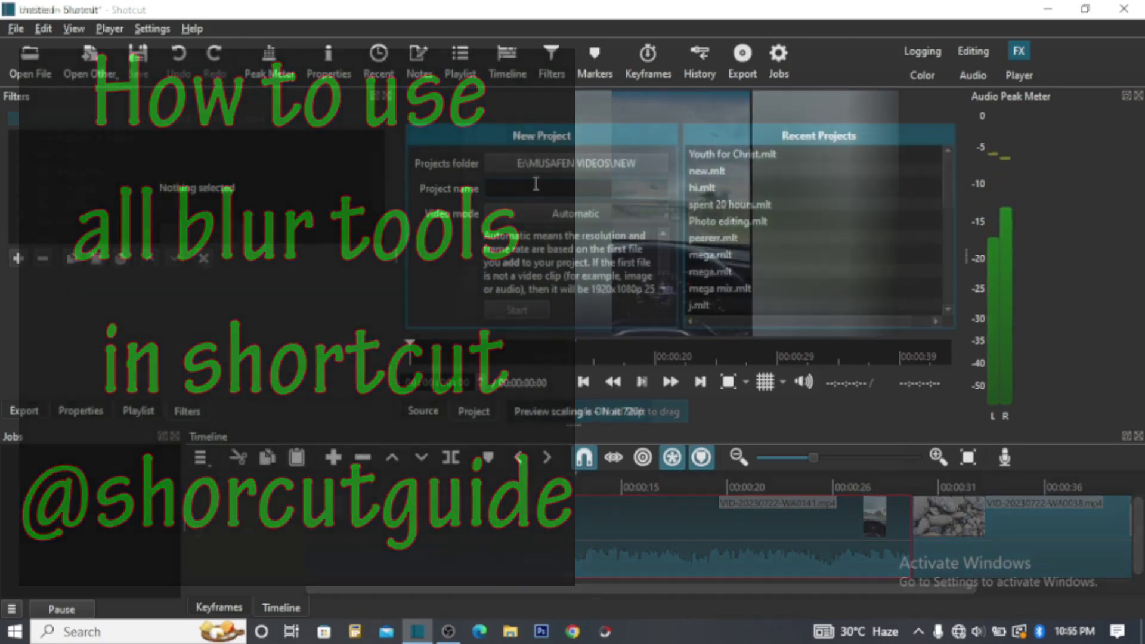
Create a new project named "master in blur" with the Automatic video mode
{"action": "type", "text": "m"}
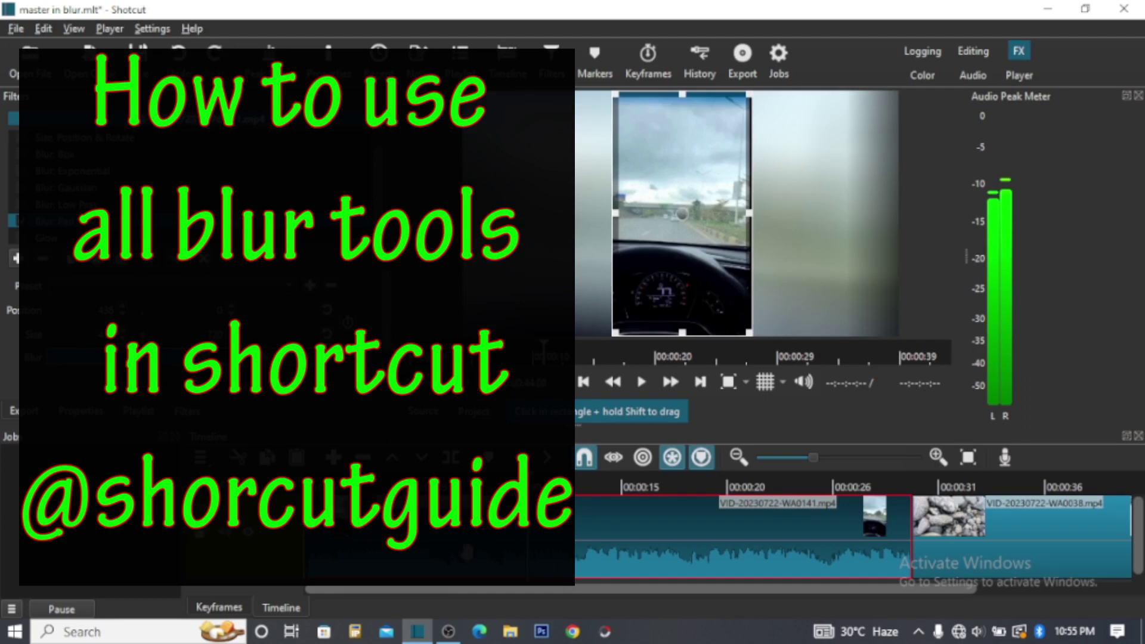
{"action": "left_click", "coordinate": [642, 385]}
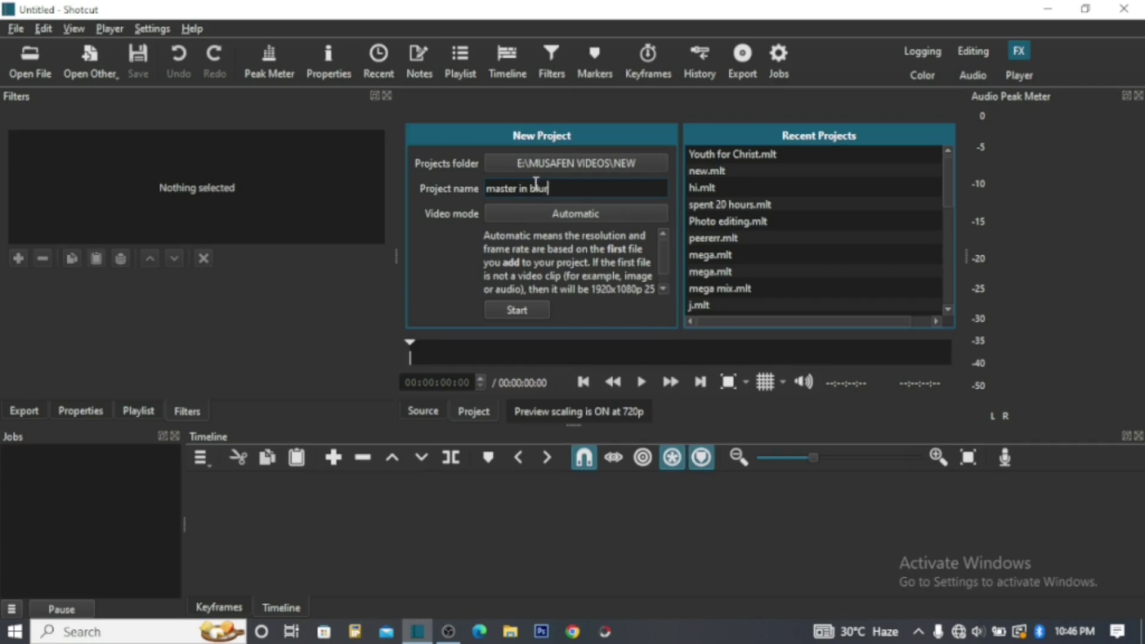
{"action": "left_click", "coordinate": [504, 306]}
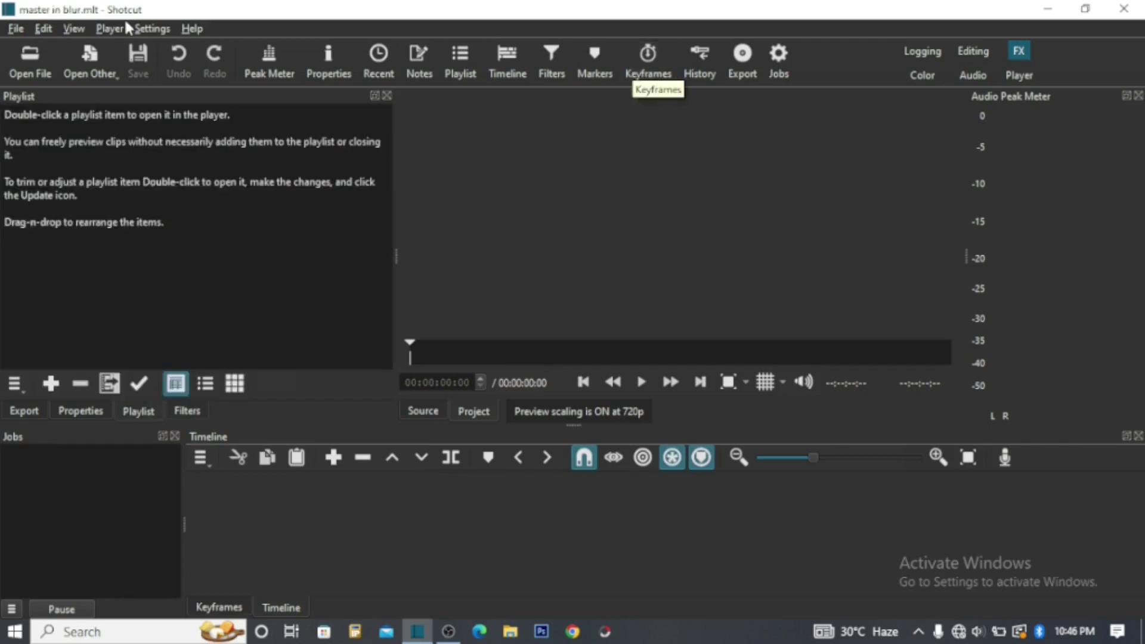
Examine the program's version number in the About Shotcut information and close it
{"action": "left_click", "coordinate": [190, 29]}
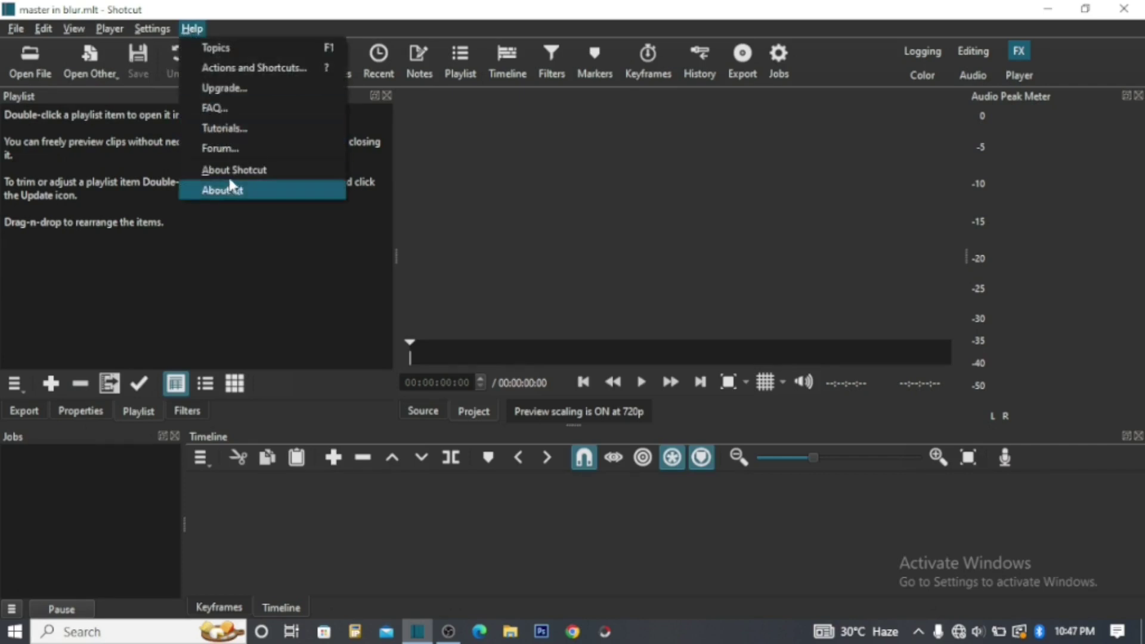
{"action": "left_click", "coordinate": [246, 169]}
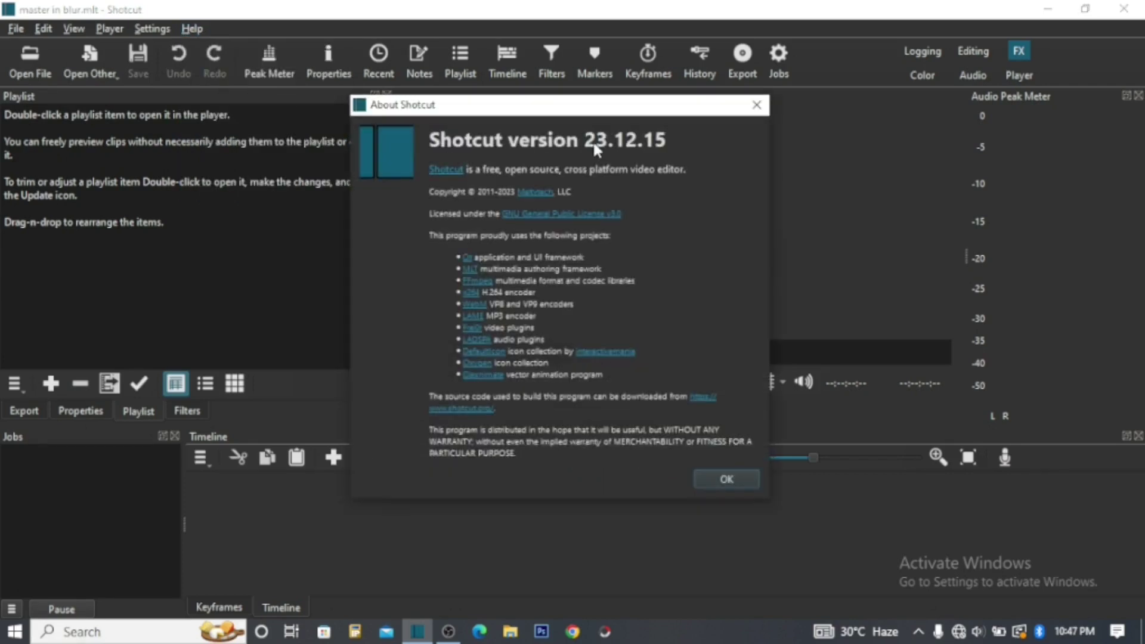
{"action": "left_click_drag", "start_coordinate": [683, 134], "coordinate": [577, 140]}
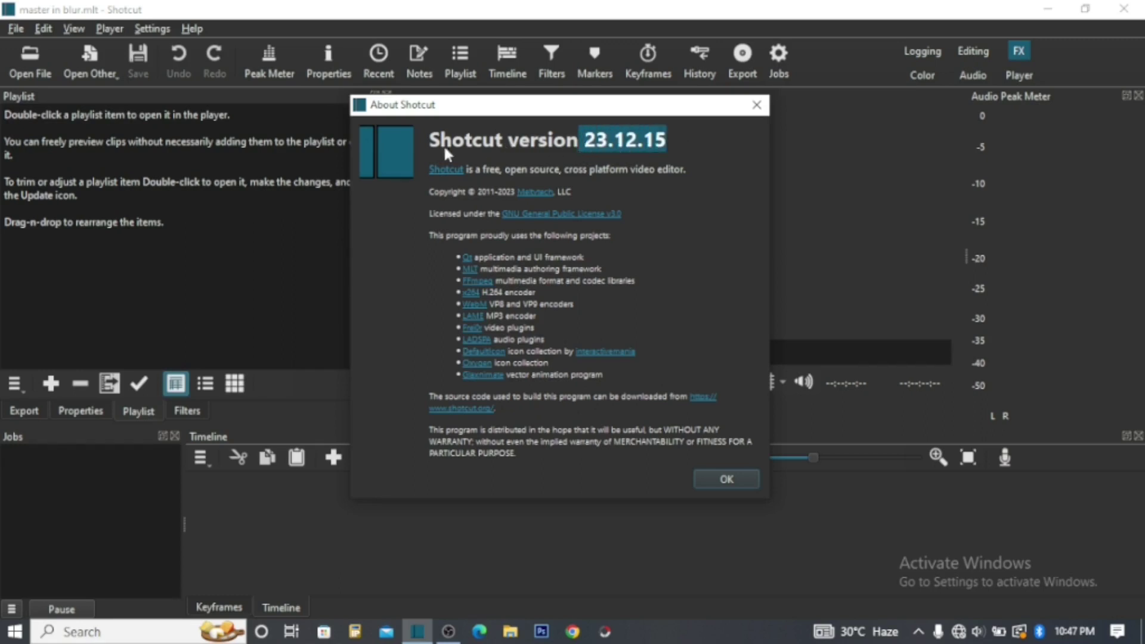
{"action": "left_click_drag", "start_coordinate": [432, 140], "coordinate": [669, 142]}
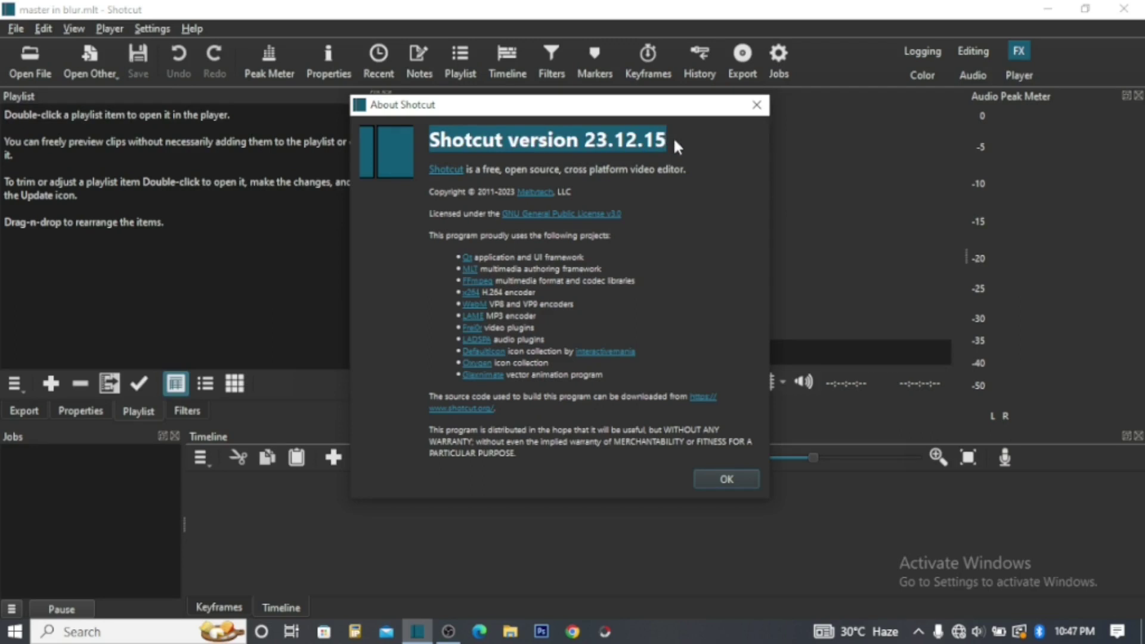
{"action": "left_click", "coordinate": [704, 474]}
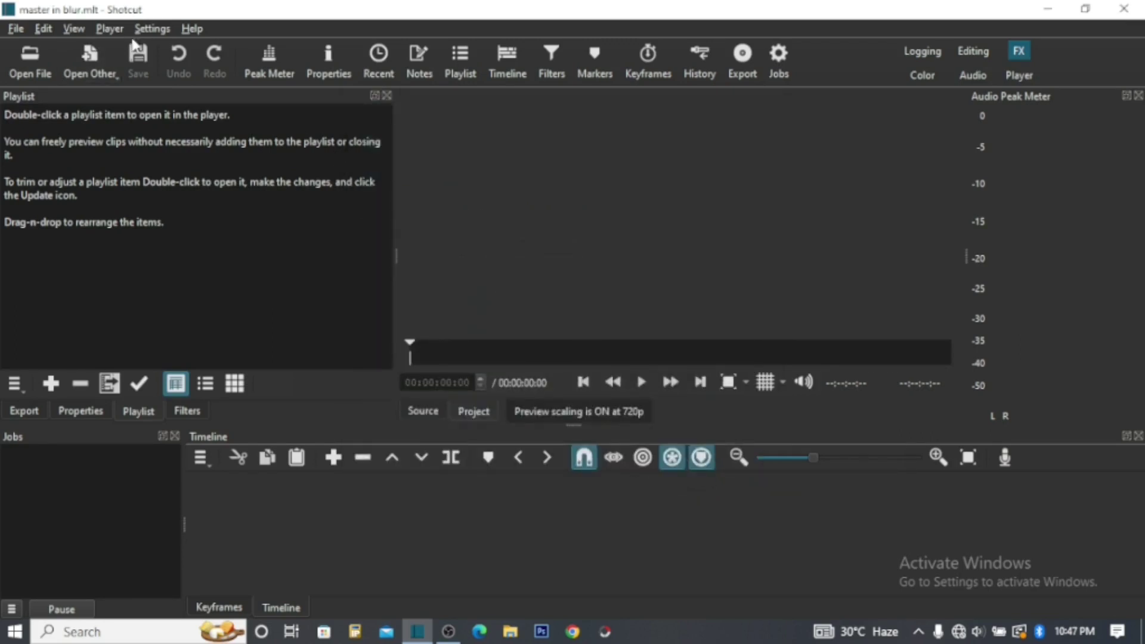
Import the reversed Subscribe Video, the five VID-20230722 clips and the two y2mate green screen clips into the playlist
{"action": "left_click", "coordinate": [113, 391]}
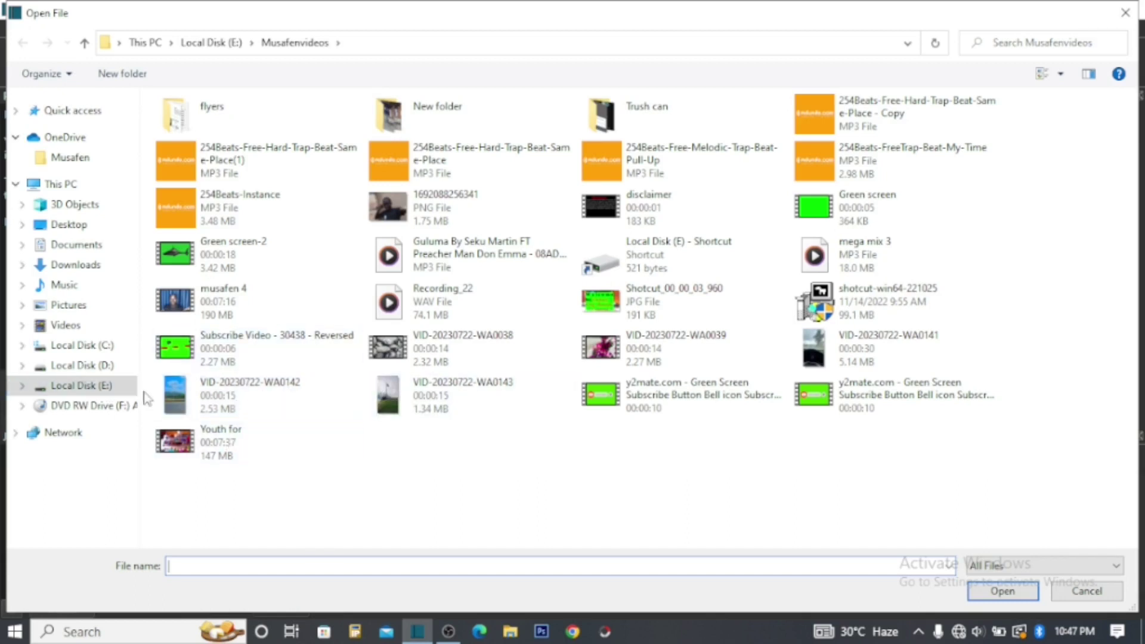
{"action": "left_click_drag", "start_coordinate": [145, 392], "coordinate": [814, 359]}
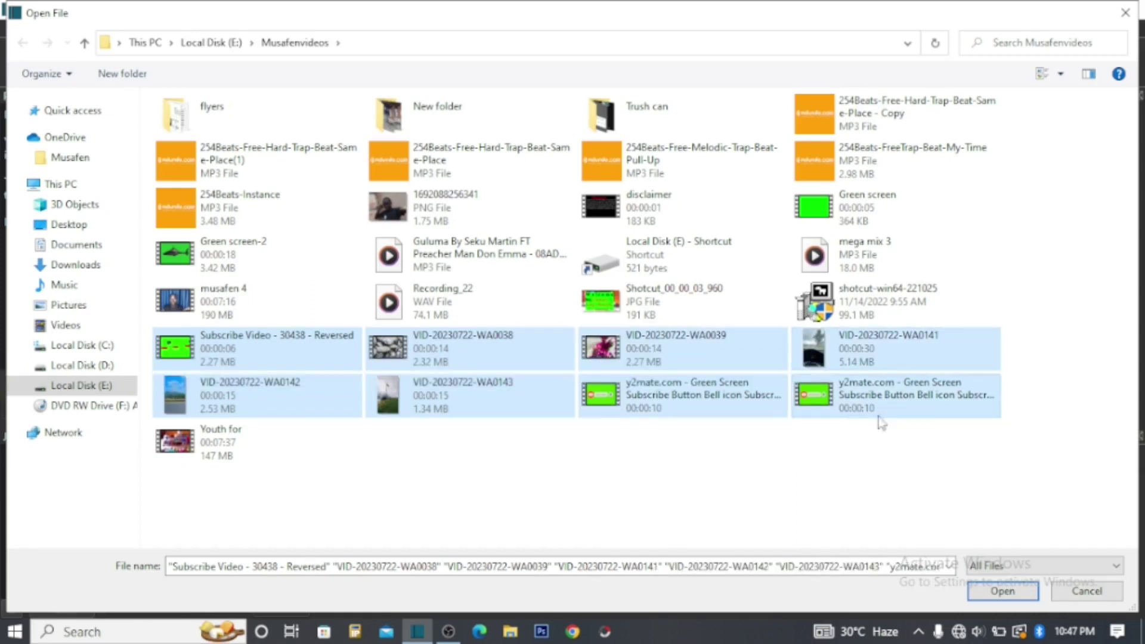
{"action": "left_click", "coordinate": [1004, 594]}
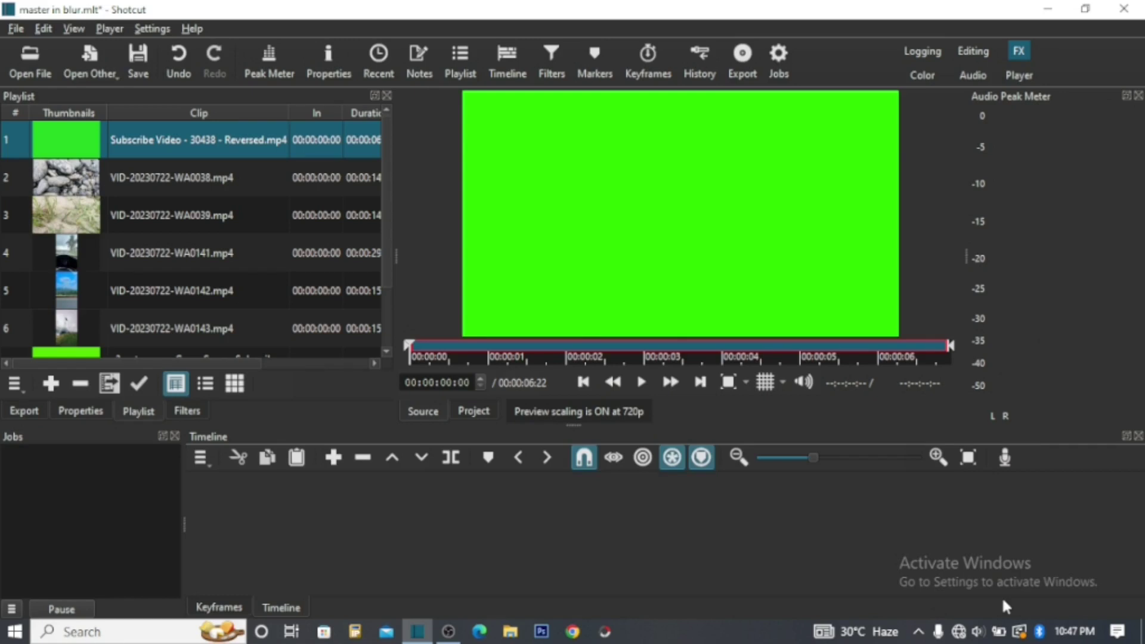
Preview the VID-20230722 playlist clips WA0038, WA0039, WA0141, WA0142 and WA0143 one after another
{"action": "double_click", "coordinate": [111, 175]}
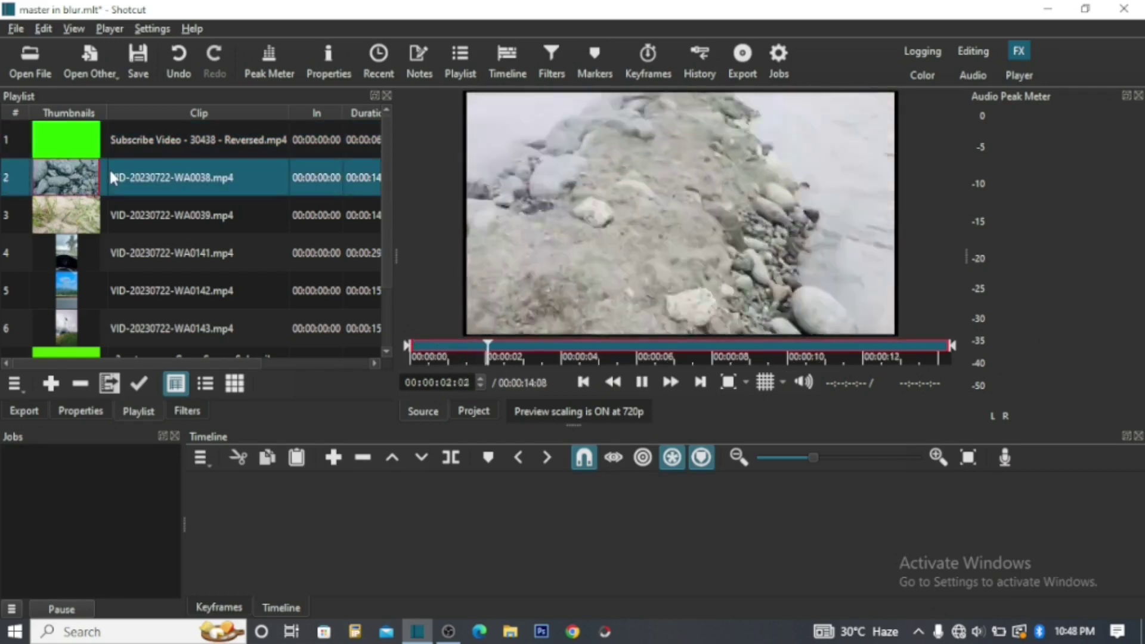
{"action": "double_click", "coordinate": [79, 212]}
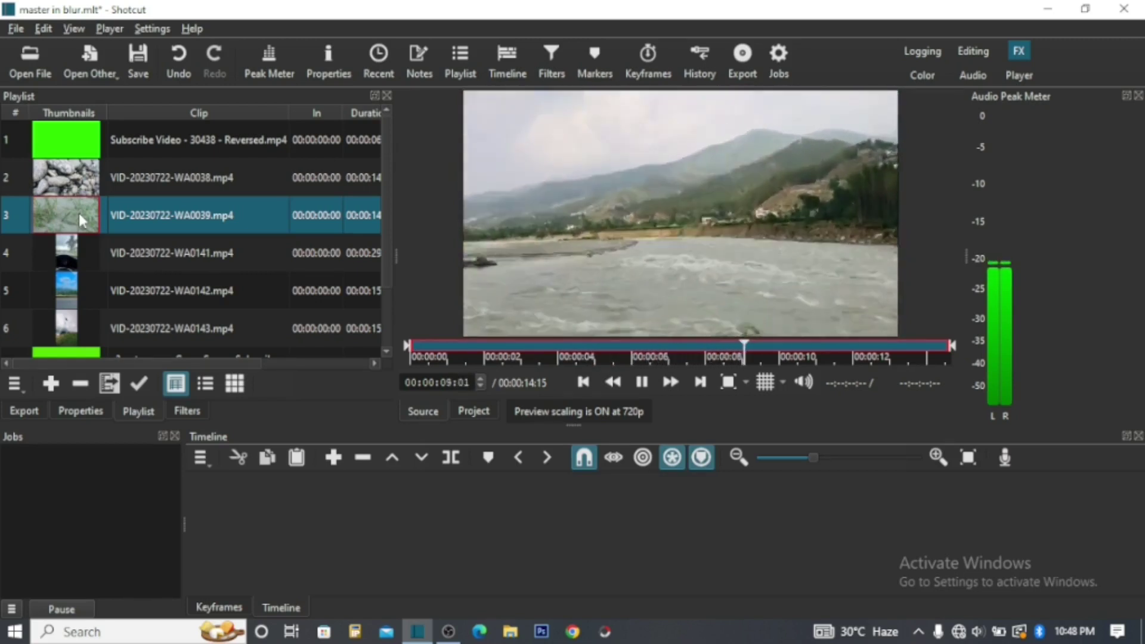
{"action": "double_click", "coordinate": [88, 252]}
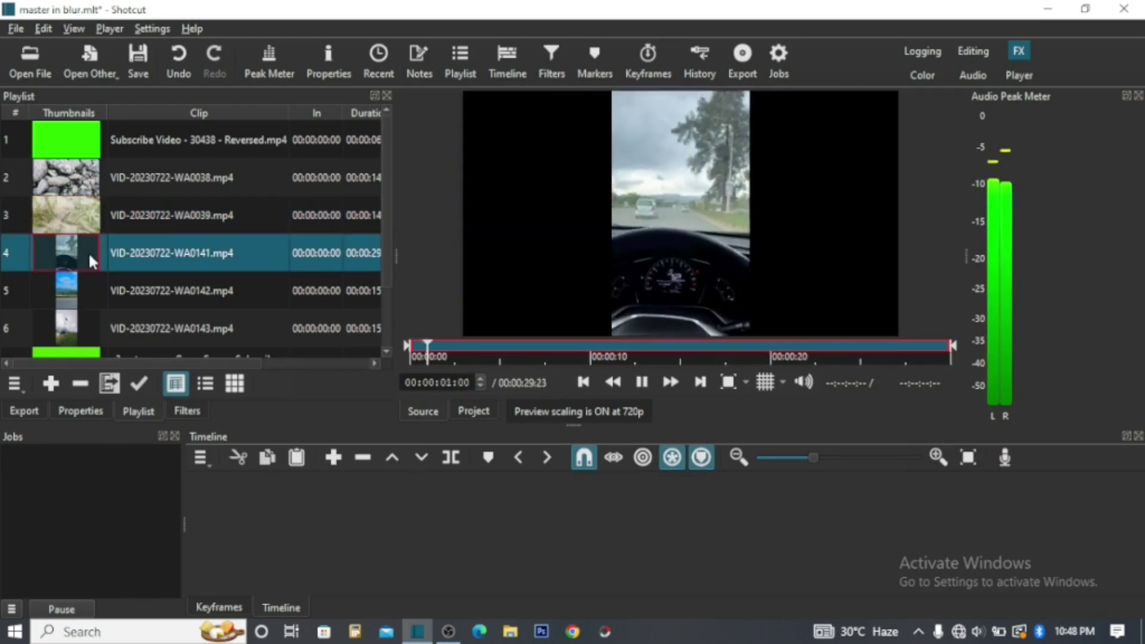
{"action": "double_click", "coordinate": [91, 291]}
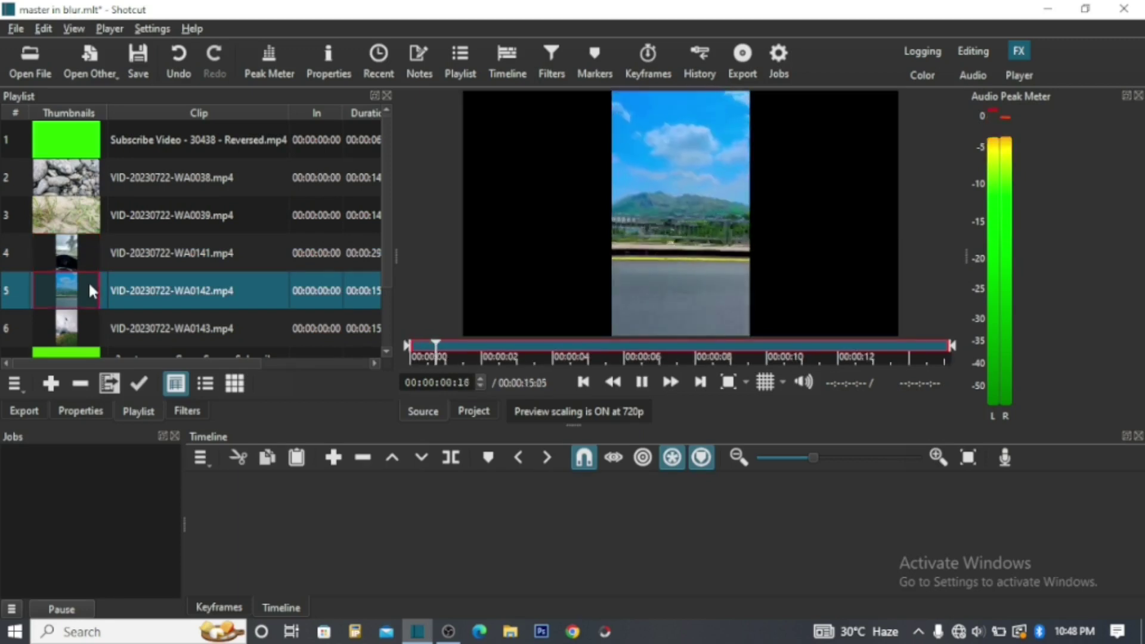
{"action": "double_click", "coordinate": [105, 329]}
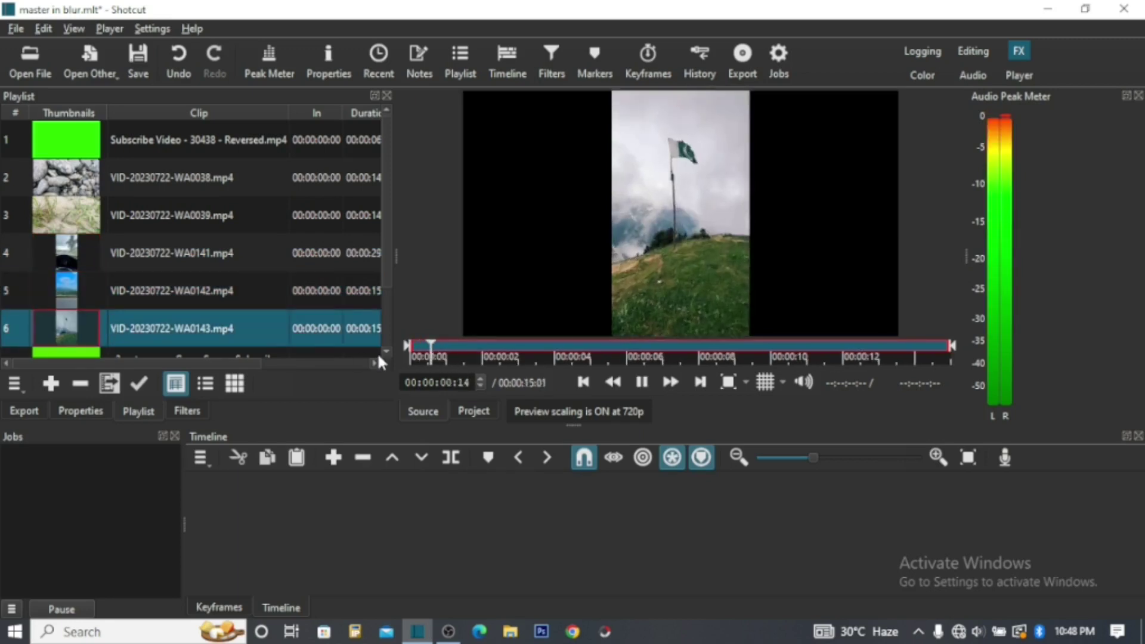
{"action": "double_click", "coordinate": [125, 203]}
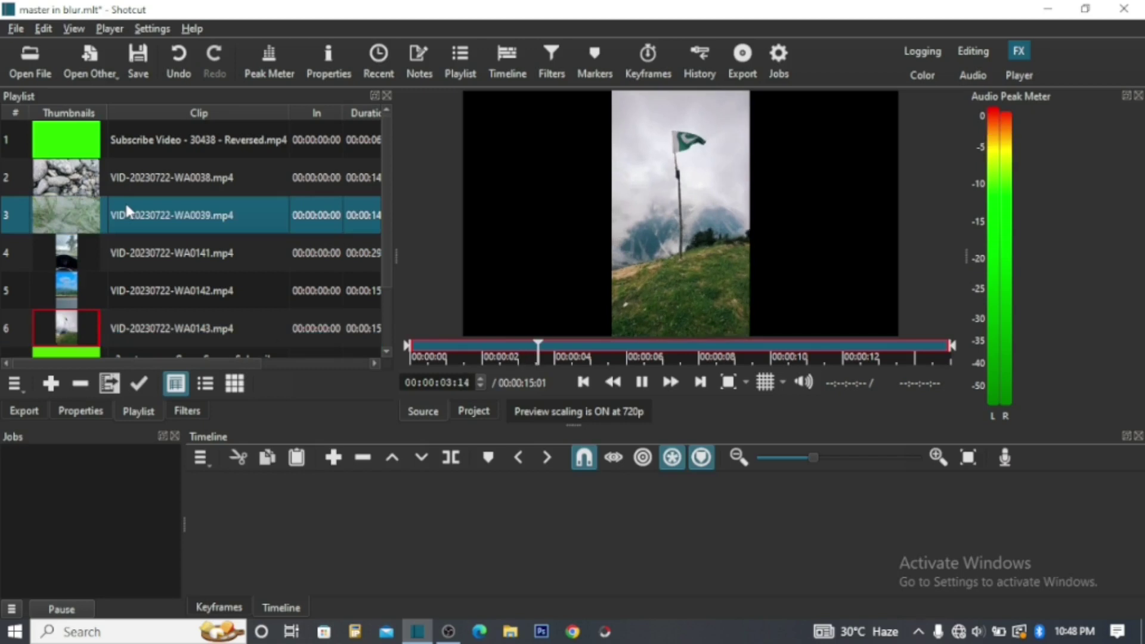
Load VID-20230722-WA0141.mp4 from the playlist, place it at the start of the timeline and play it
{"action": "double_click", "coordinate": [137, 256]}
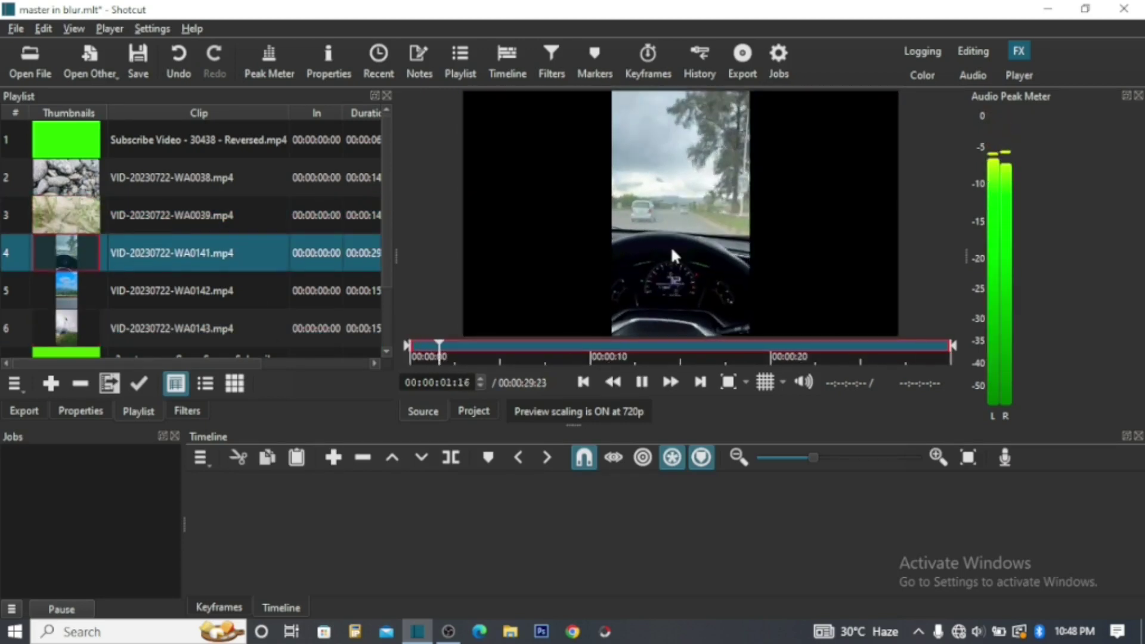
{"action": "left_click_drag", "start_coordinate": [704, 203], "coordinate": [288, 501]}
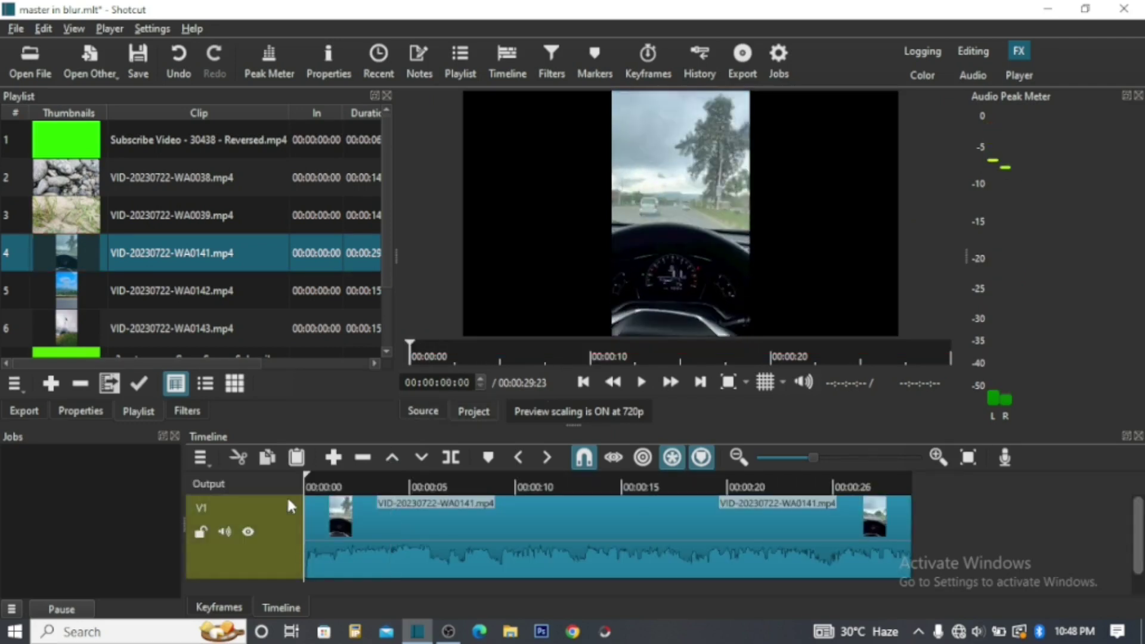
{"action": "key", "text": "space"}
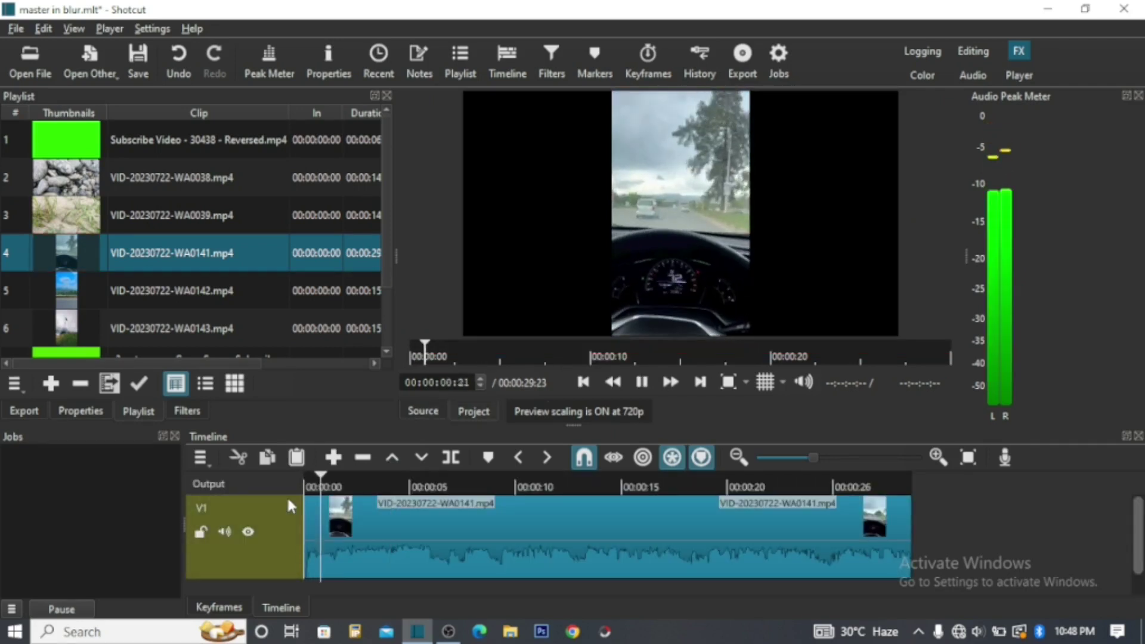
Add the Size, Position & Rotate filter to the VID-20230722-WA0141.mp4 clip on track V1
{"action": "left_click", "coordinate": [452, 550]}
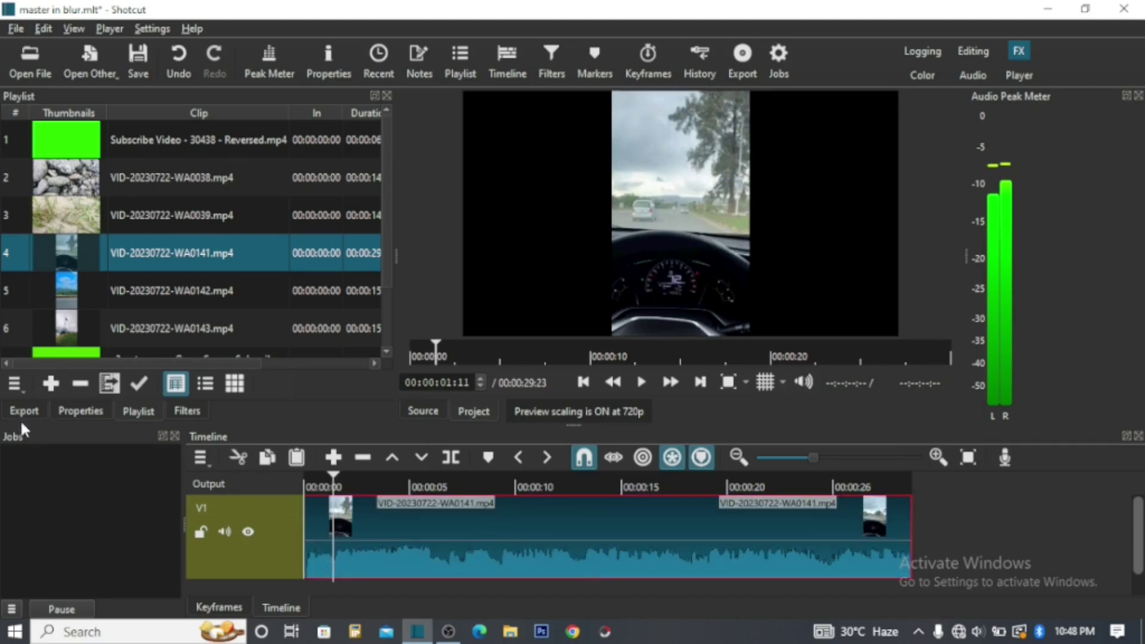
{"action": "left_click", "coordinate": [81, 411]}
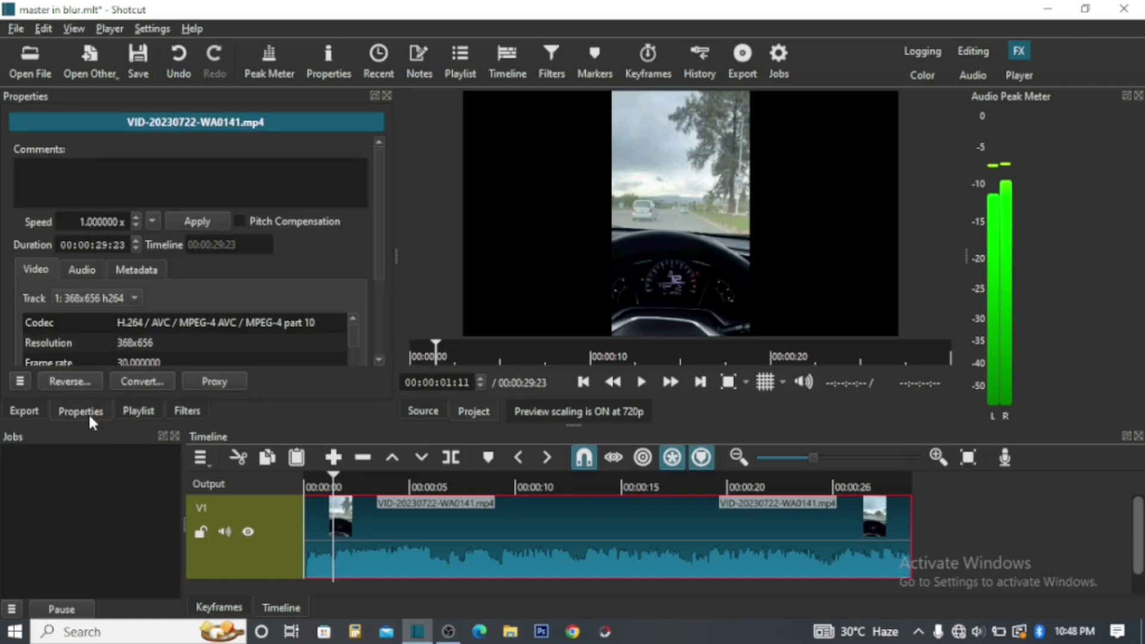
{"action": "left_click", "coordinate": [185, 411]}
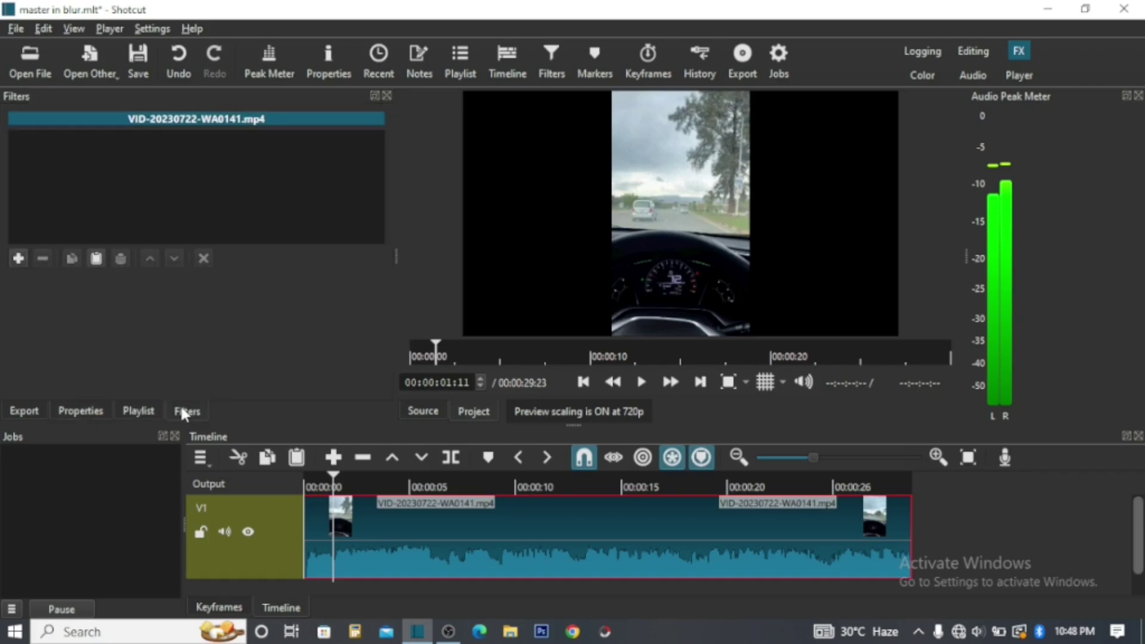
{"action": "left_click", "coordinate": [18, 259]}
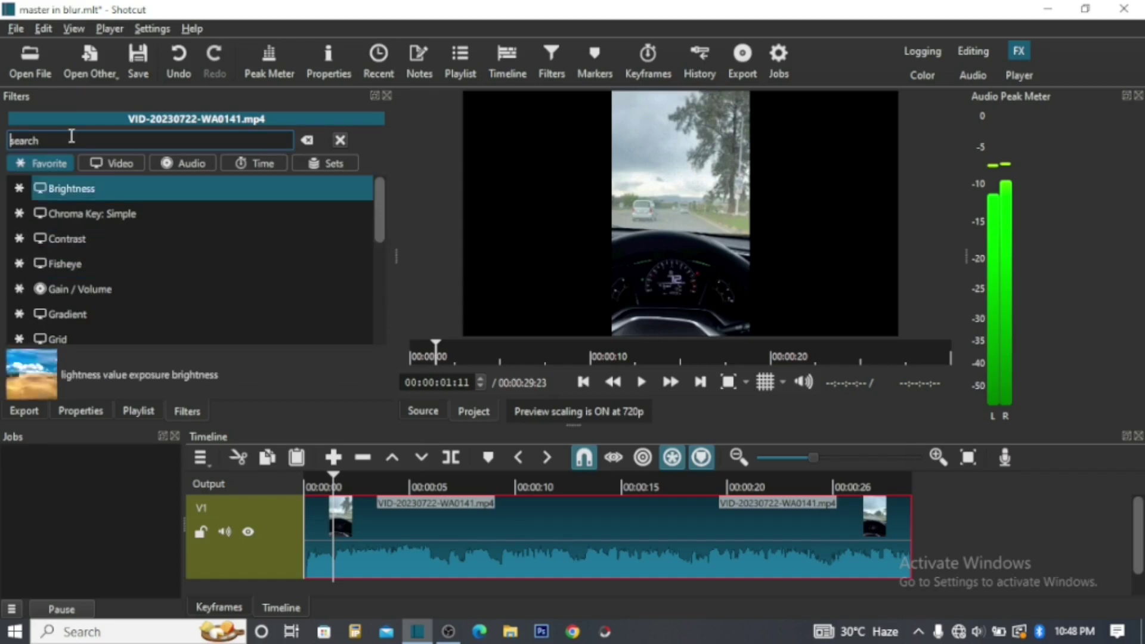
{"action": "type", "text": "s"}
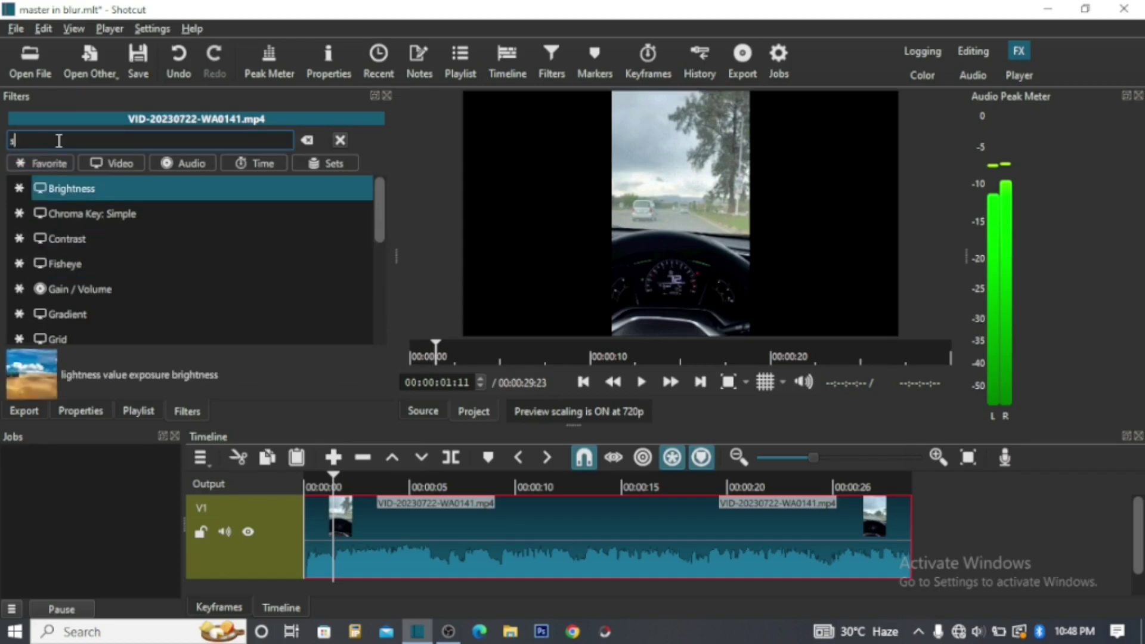
{"action": "type", "text": "i"}
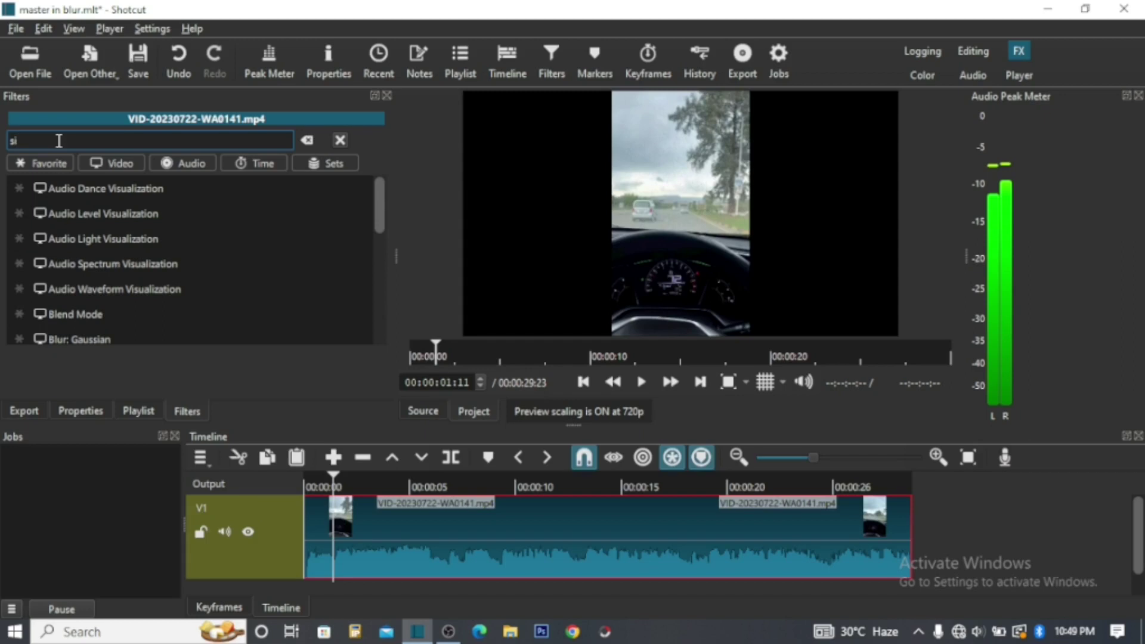
{"action": "type", "text": "ze"}
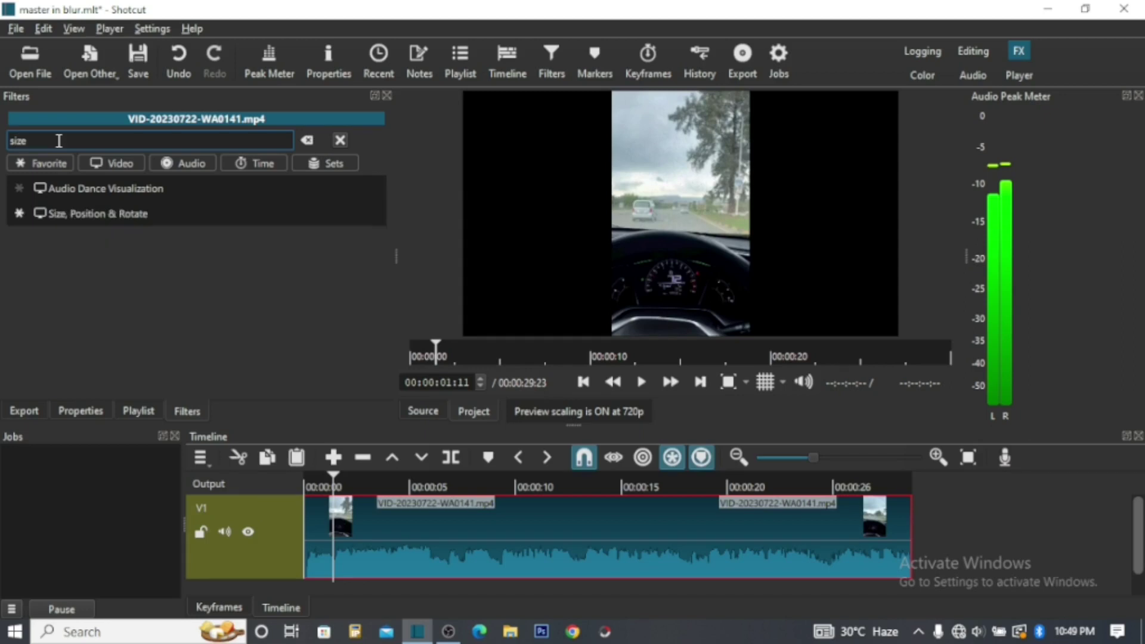
{"action": "left_click", "coordinate": [89, 213]}
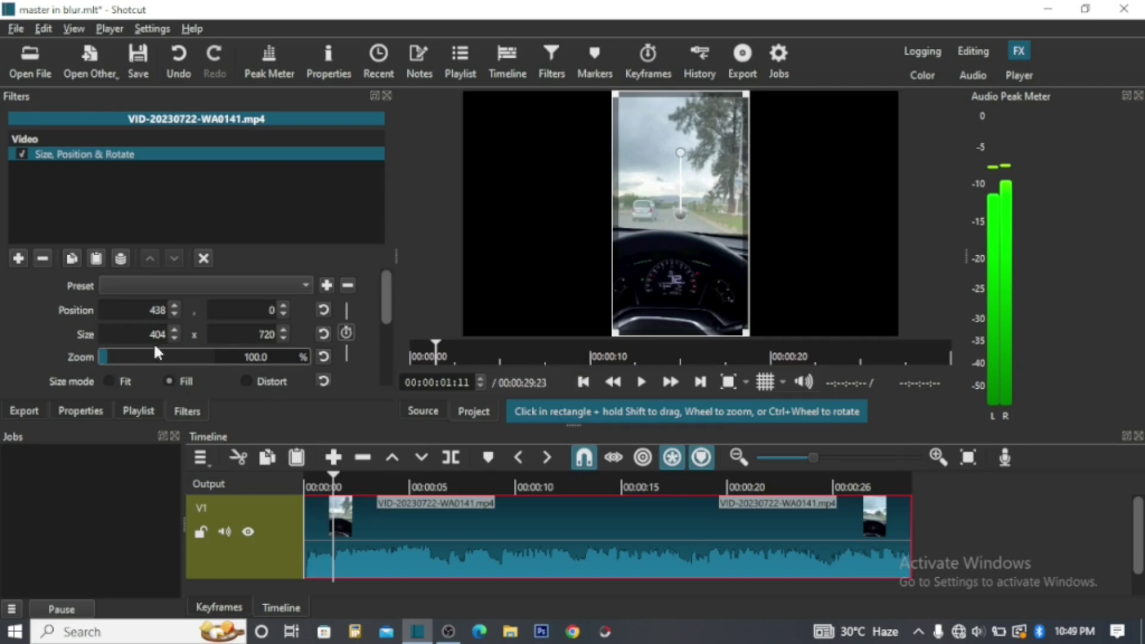
Set the size mode to Distort and widen the clip on both sides to about 522 x 720 at position 369, 0
{"action": "left_click", "coordinate": [250, 382]}
{"action": "left_click_drag", "start_coordinate": [612, 214], "coordinate": [584, 215]}
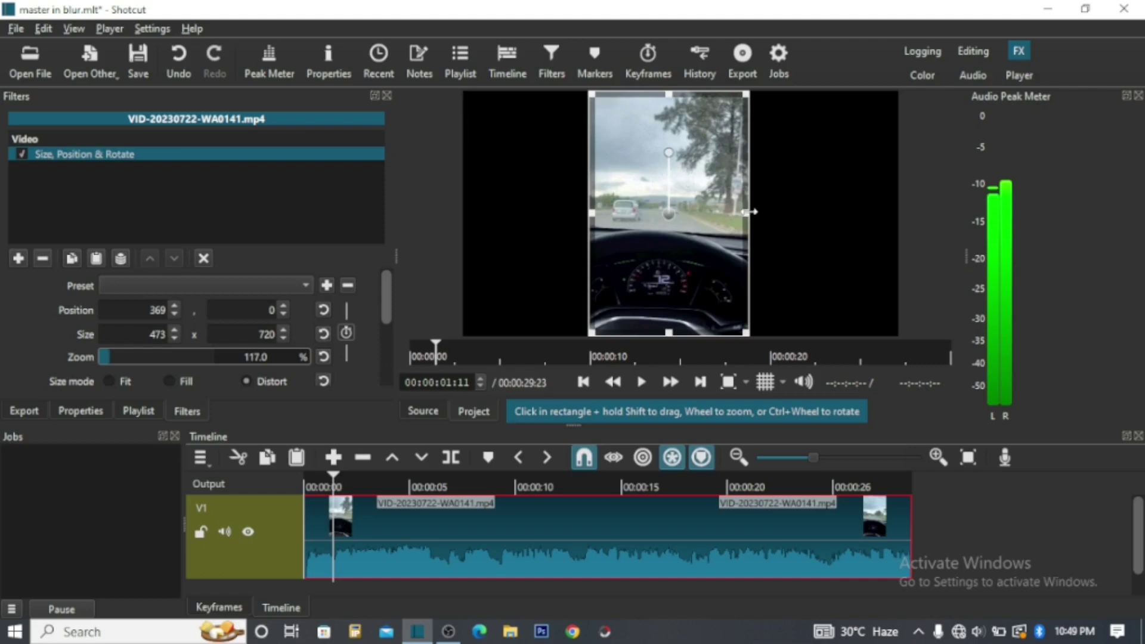
{"action": "left_click_drag", "start_coordinate": [747, 214], "coordinate": [765, 213]}
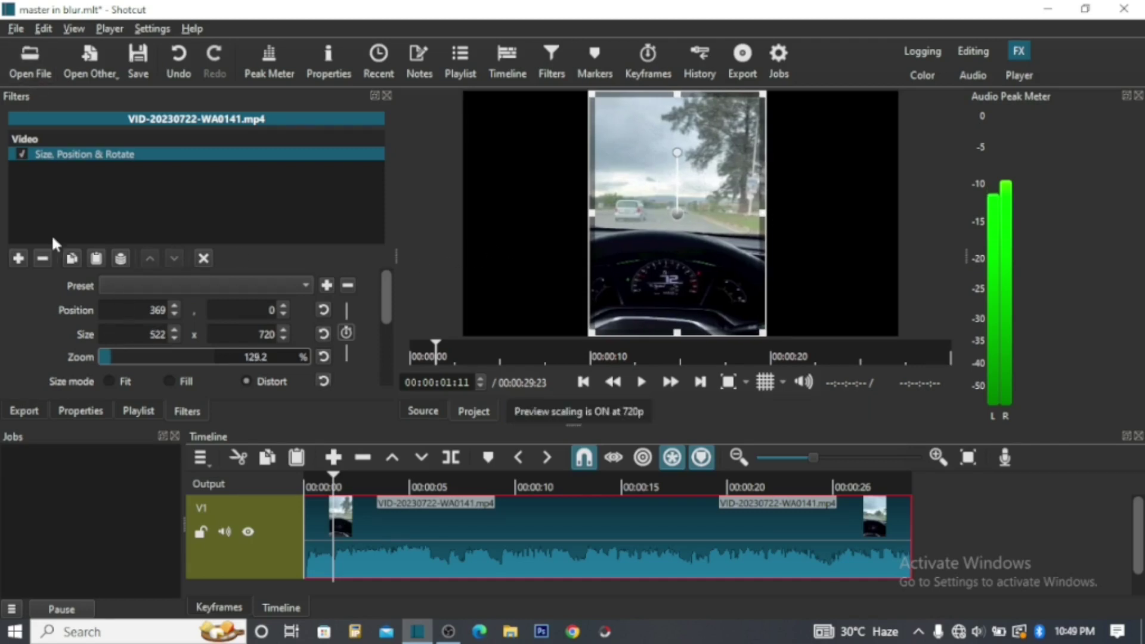
Add the Blur: Box and Blur: Exponential filters to the VID-20230722-WA0141.mp4 clip
{"action": "left_click", "coordinate": [18, 258]}
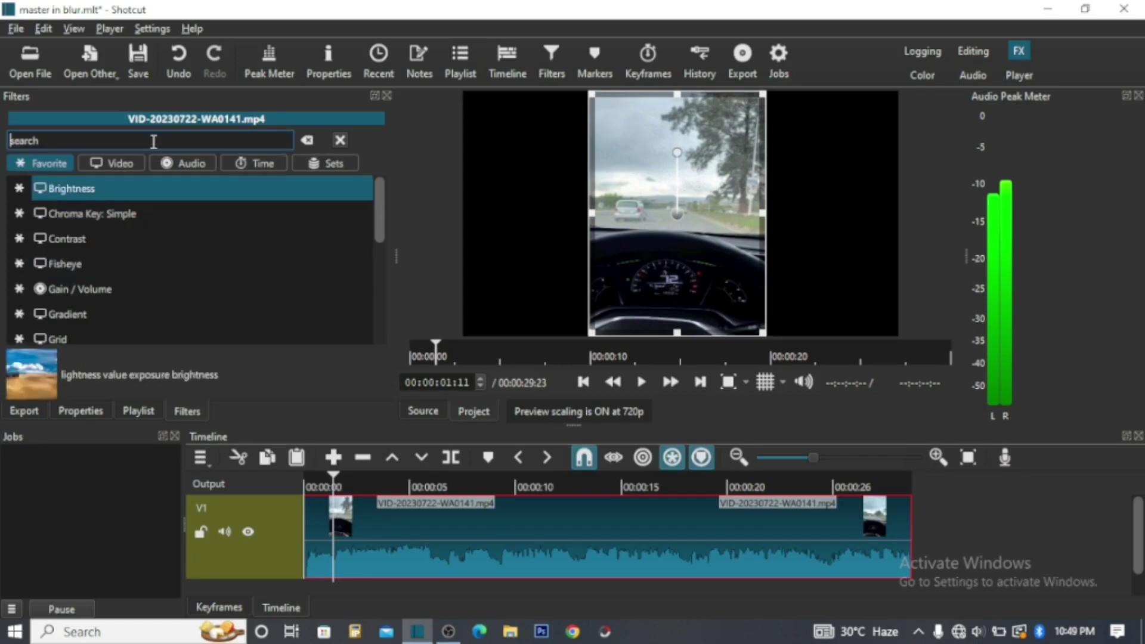
{"action": "type", "text": "blu"}
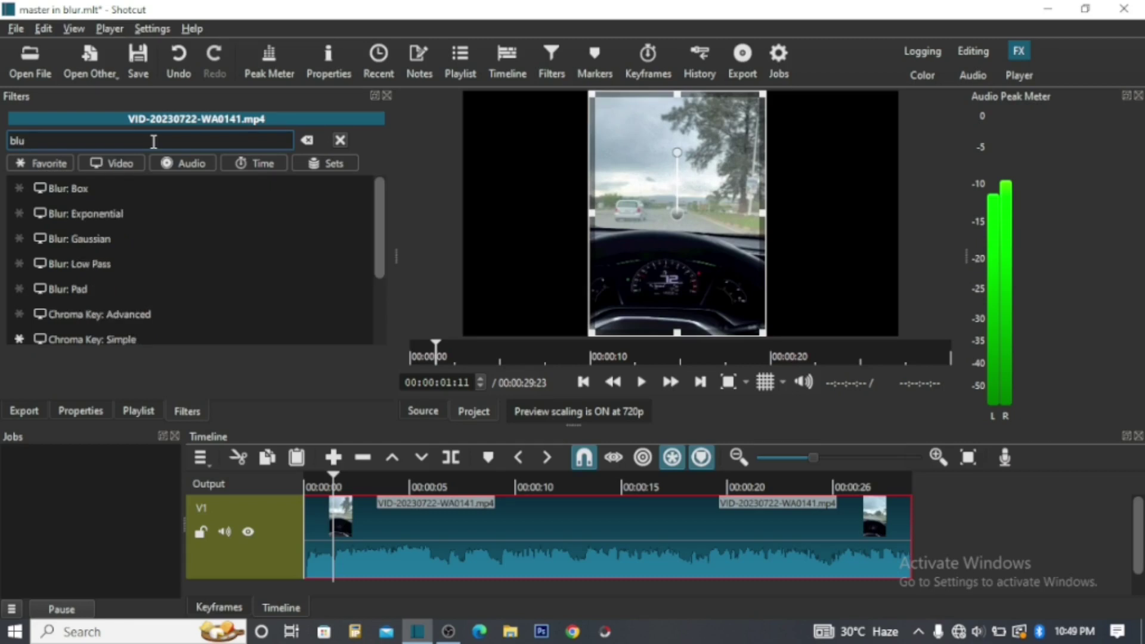
{"action": "type", "text": "r"}
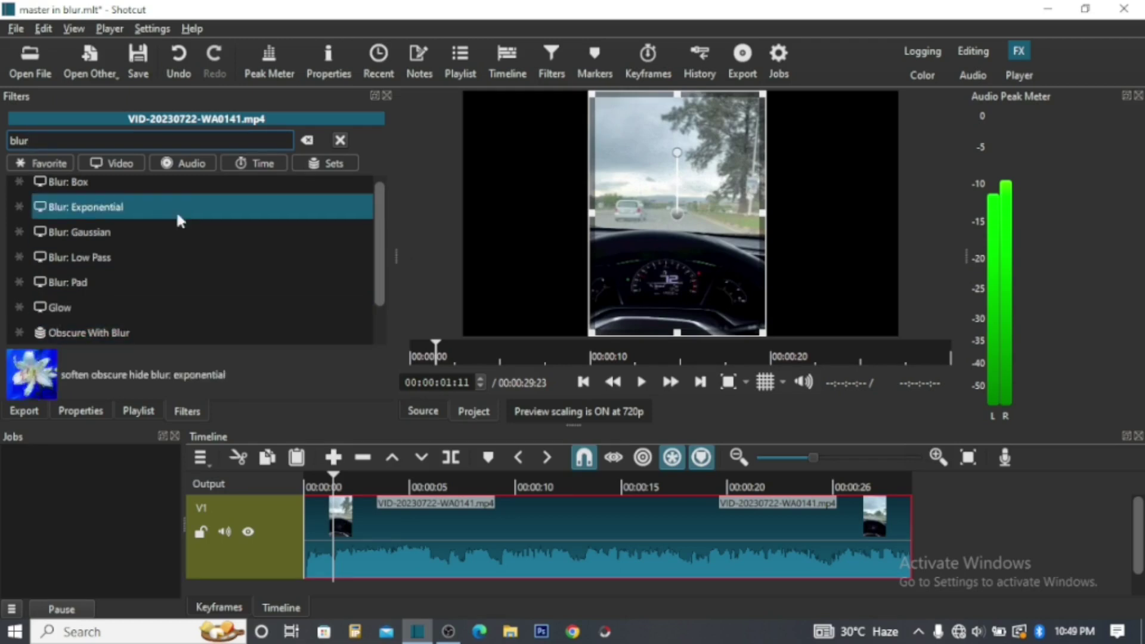
{"action": "left_click", "coordinate": [183, 186]}
{"action": "left_click", "coordinate": [18, 258]}
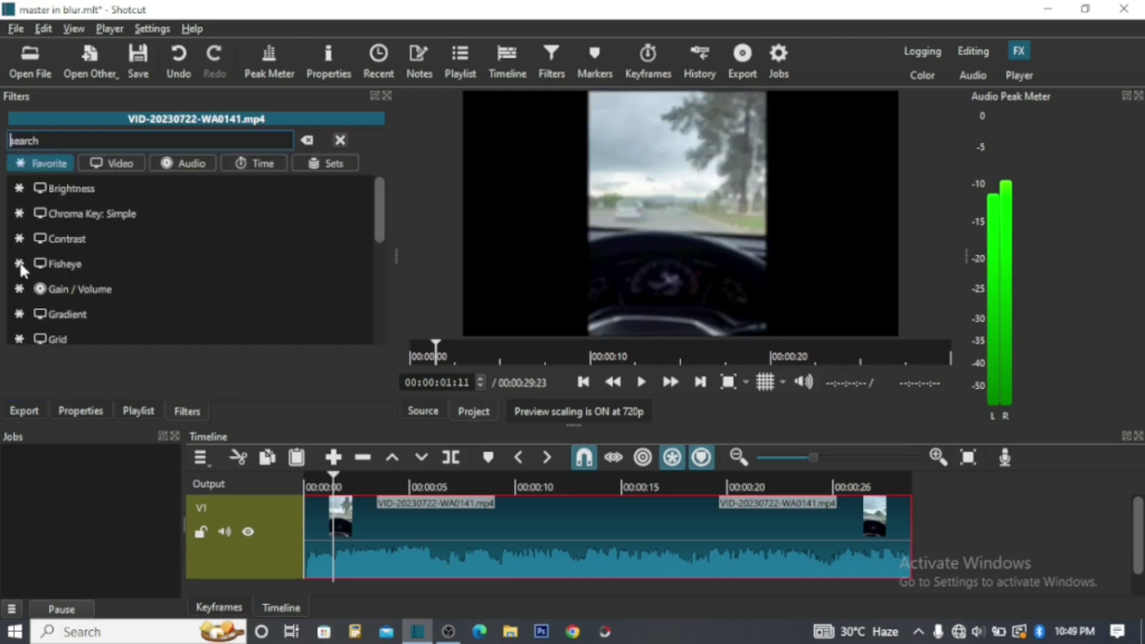
{"action": "type", "text": "b"}
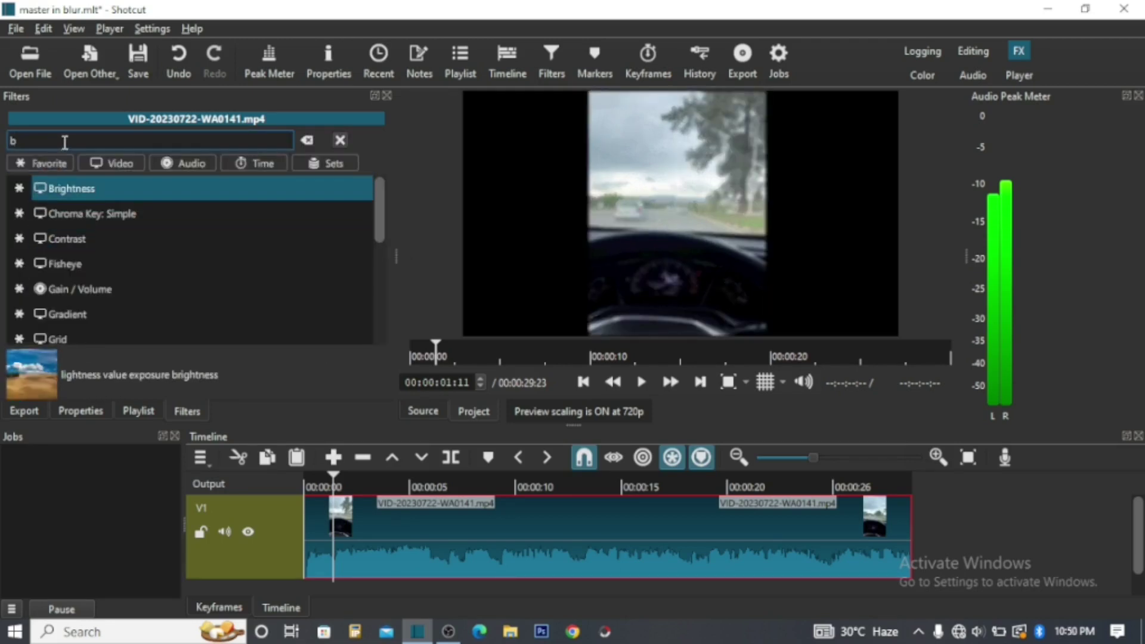
{"action": "type", "text": "lur"}
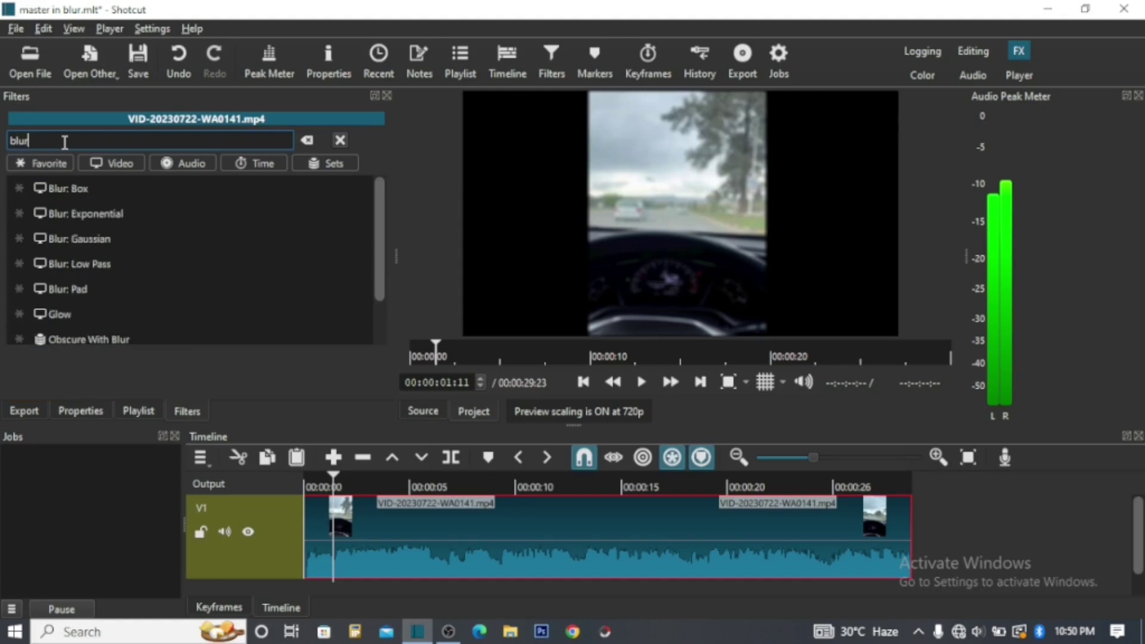
{"action": "left_click", "coordinate": [68, 219]}
Add the Blur: Gaussian and Blur: Low Pass filters to the VID-20230722-WA0141.mp4 clip
{"action": "left_click", "coordinate": [18, 258]}
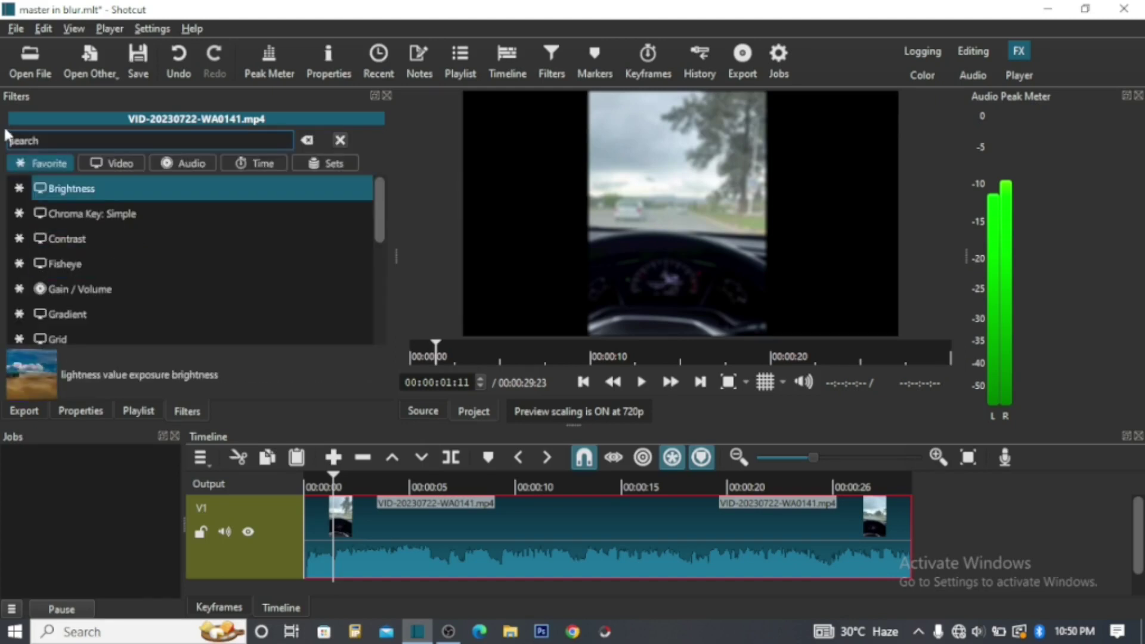
{"action": "type", "text": "blur"}
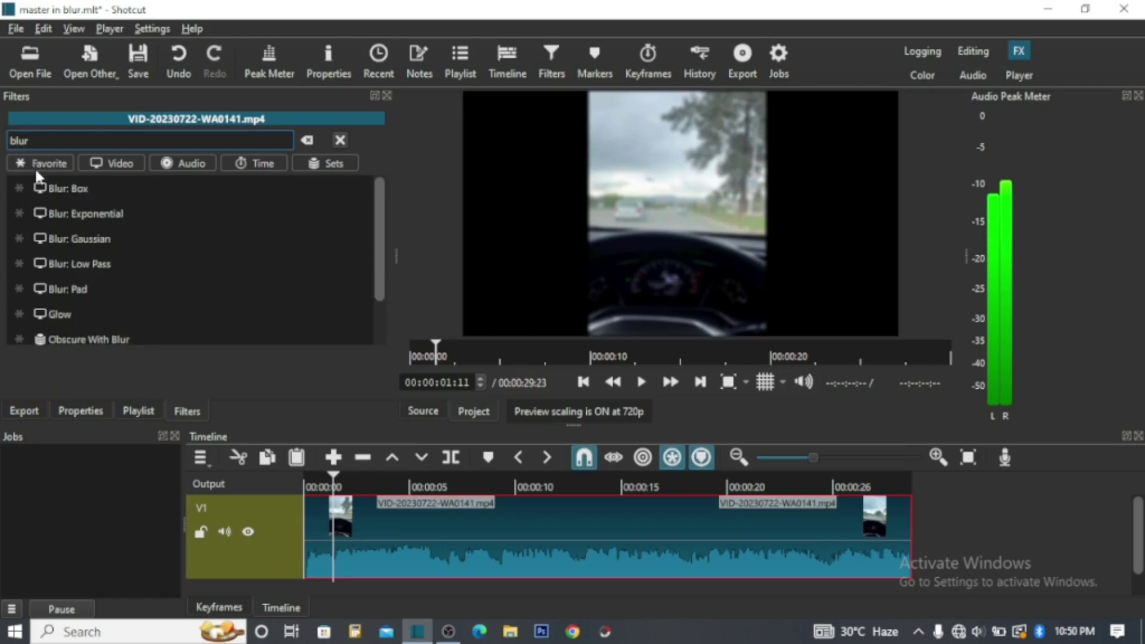
{"action": "left_click", "coordinate": [87, 243]}
{"action": "left_click", "coordinate": [18, 259]}
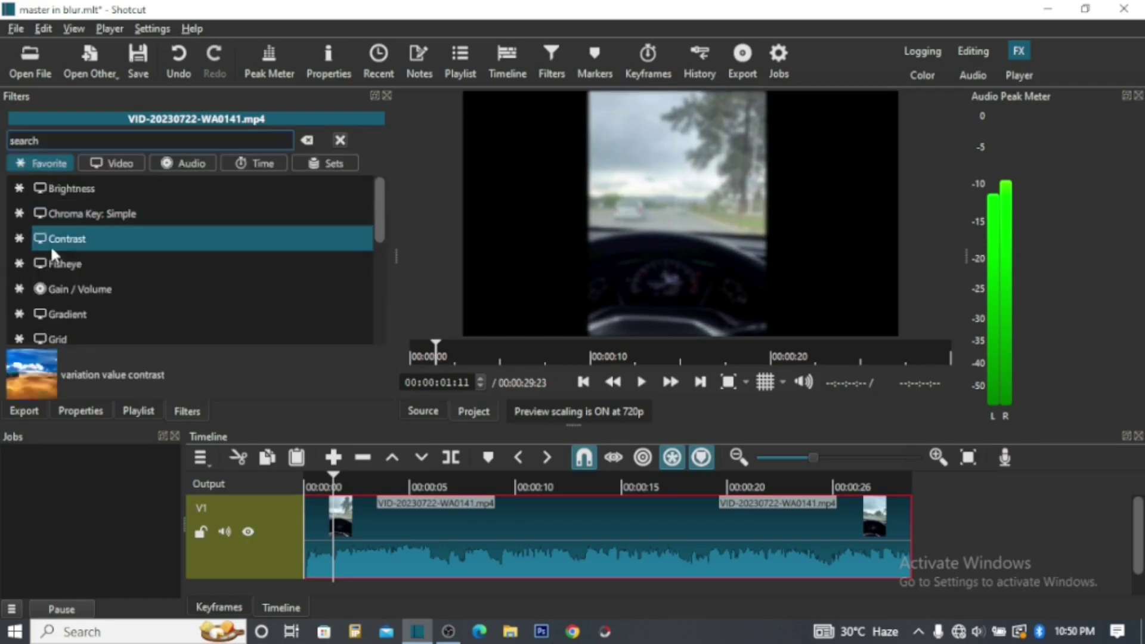
{"action": "type", "text": "blu"}
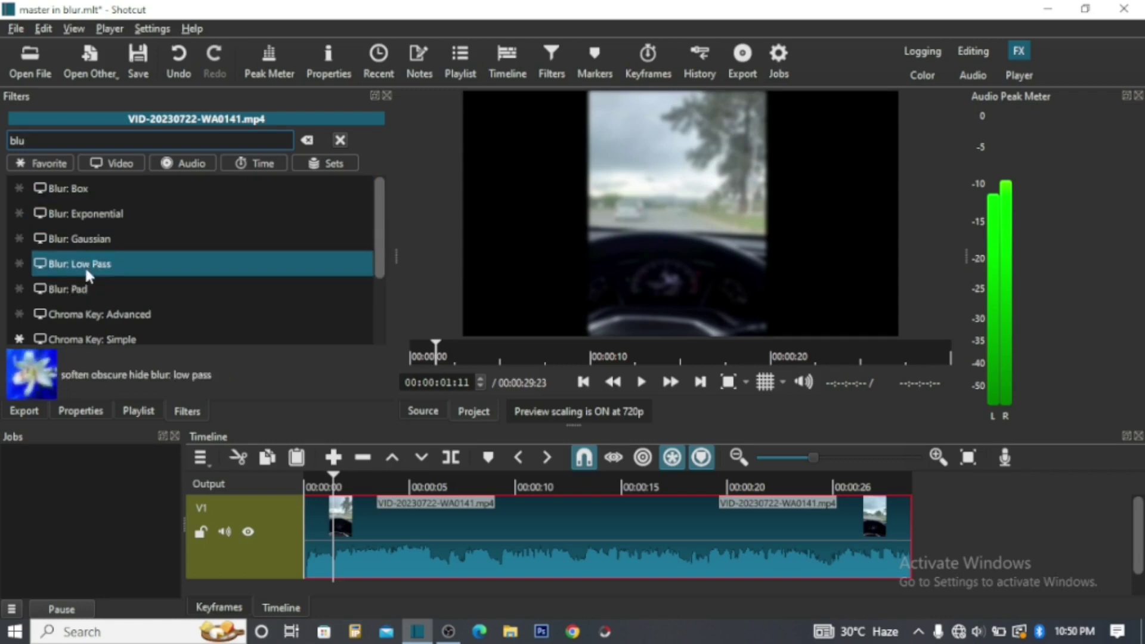
{"action": "left_click", "coordinate": [85, 267]}
Add the Blur: Pad and Glow filters to the VID-20230722-WA0141.mp4 clip
{"action": "left_click", "coordinate": [24, 252]}
{"action": "type", "text": "blur"}
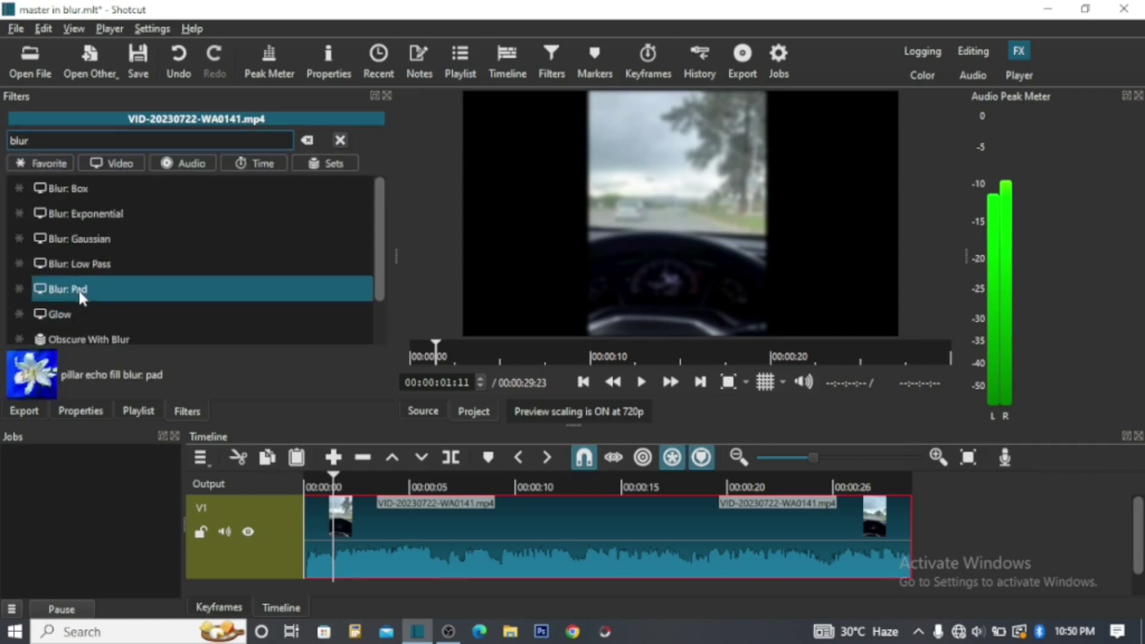
{"action": "left_click", "coordinate": [80, 288]}
{"action": "left_click", "coordinate": [20, 260]}
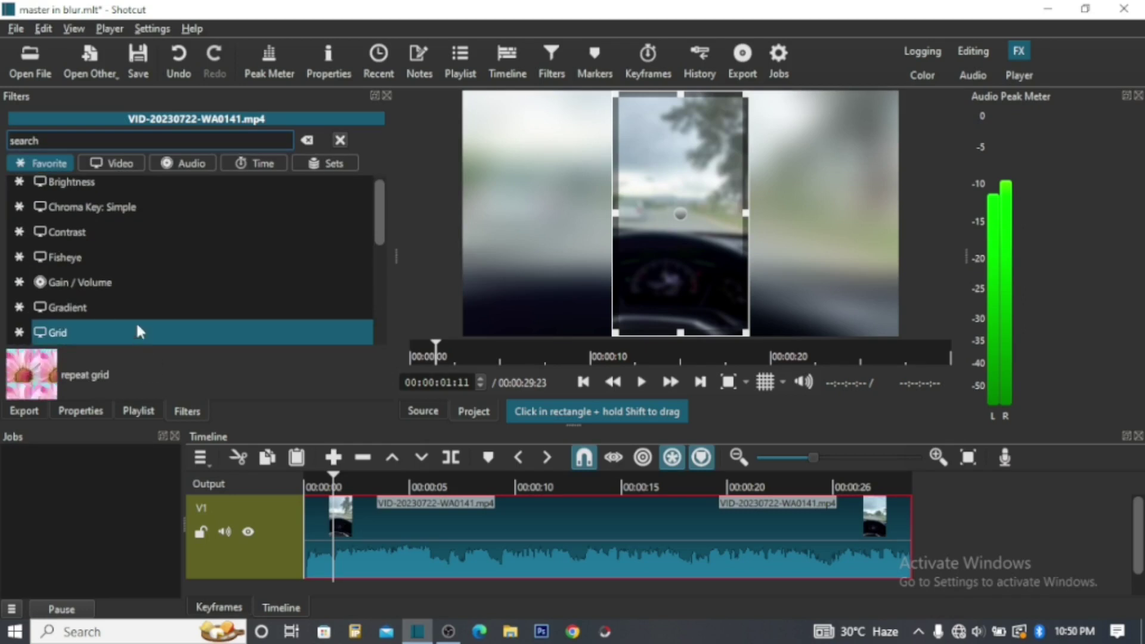
{"action": "type", "text": "blur"}
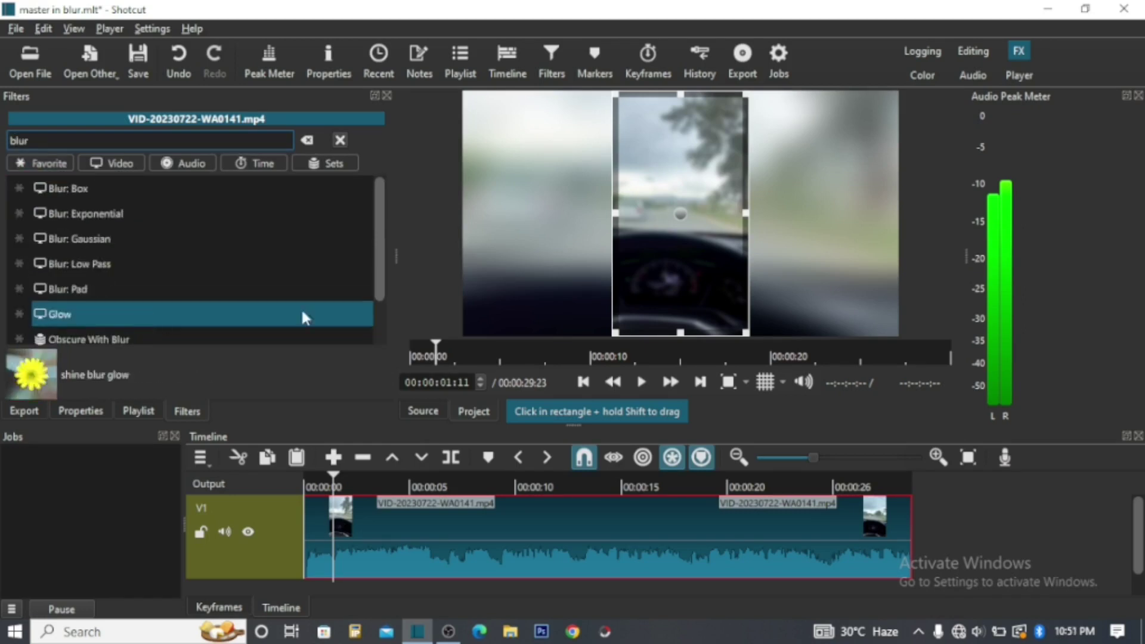
{"action": "left_click", "coordinate": [250, 309]}
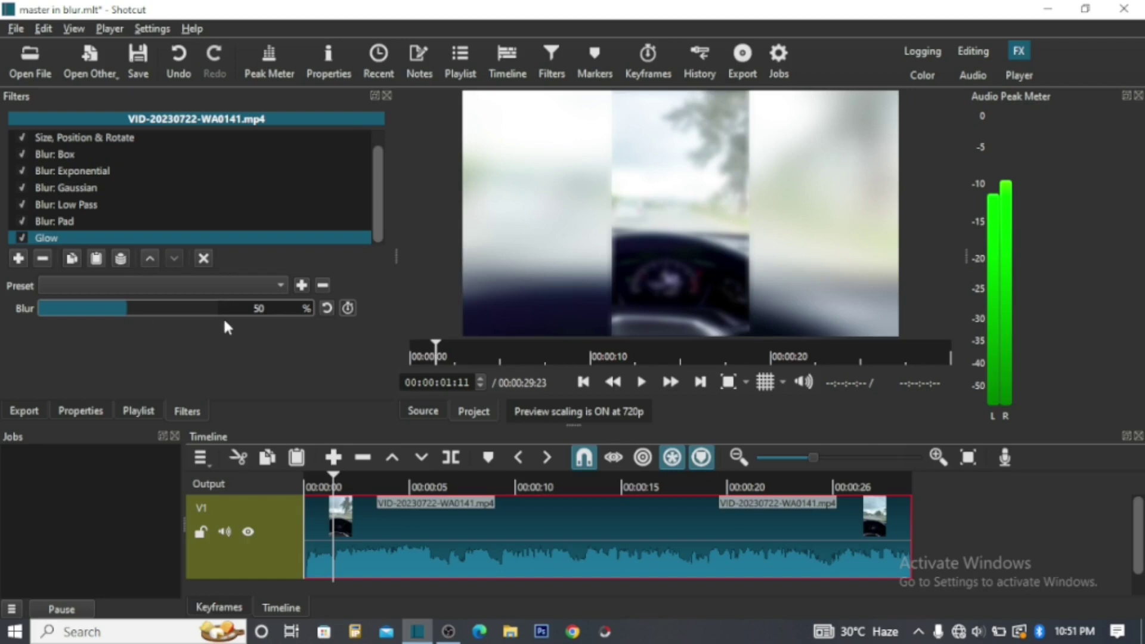
Disable Size, Position & Rotate and all five Blur filters on the driving clip, leaving only Glow enabled
{"action": "left_click_drag", "start_coordinate": [376, 196], "coordinate": [380, 228]}
{"action": "left_click", "coordinate": [23, 137]}
{"action": "left_click", "coordinate": [20, 153]}
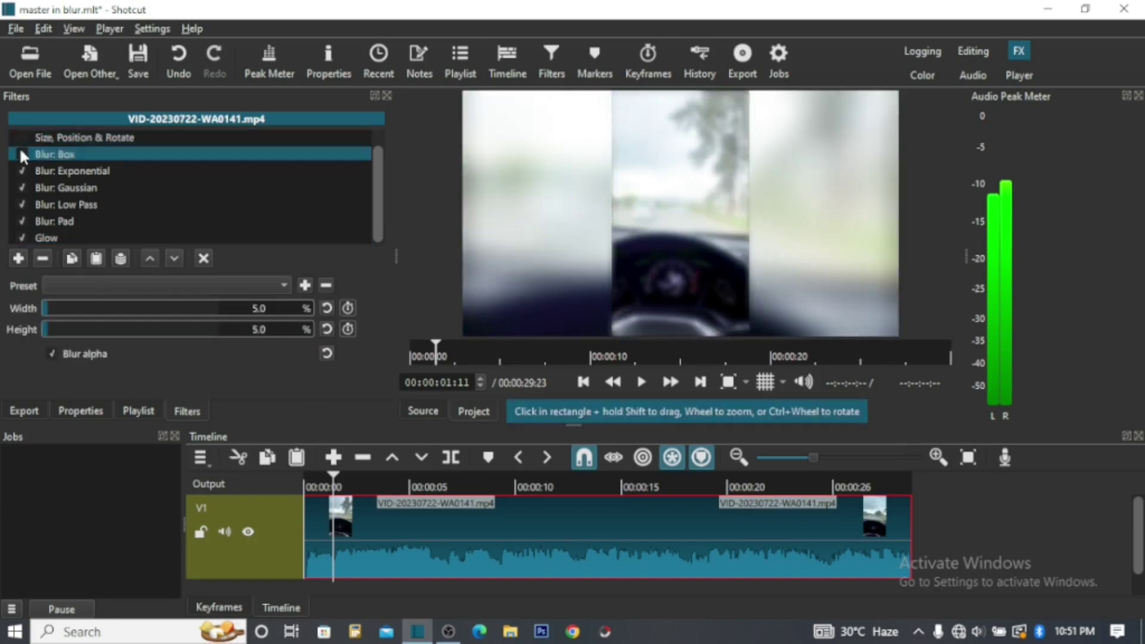
{"action": "left_click", "coordinate": [22, 170]}
{"action": "left_click", "coordinate": [20, 186]}
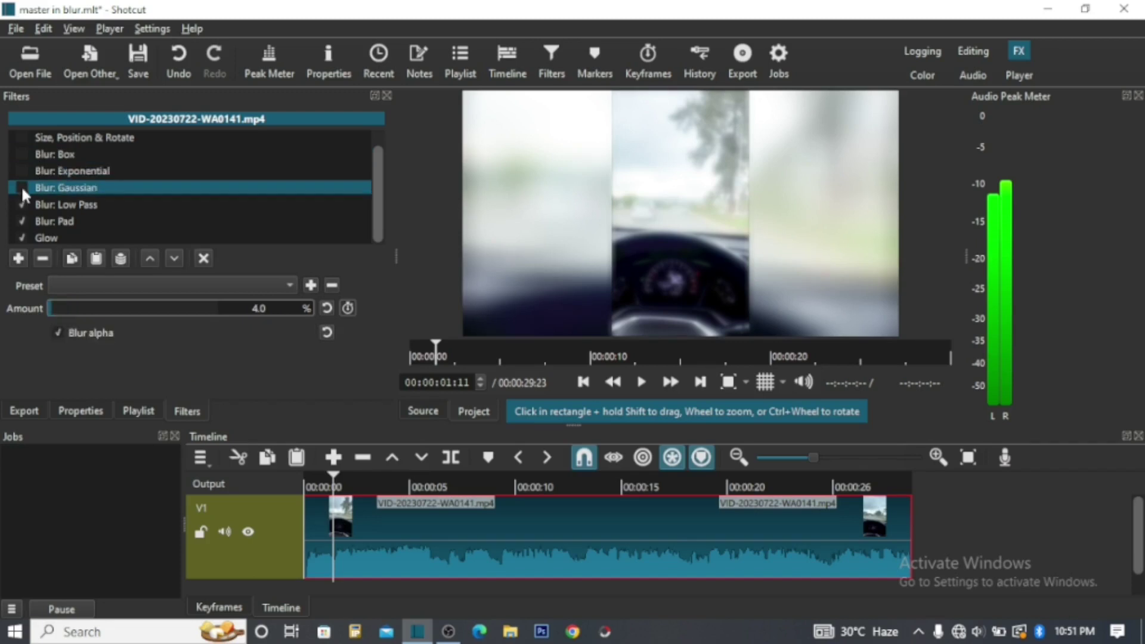
{"action": "left_click", "coordinate": [22, 204]}
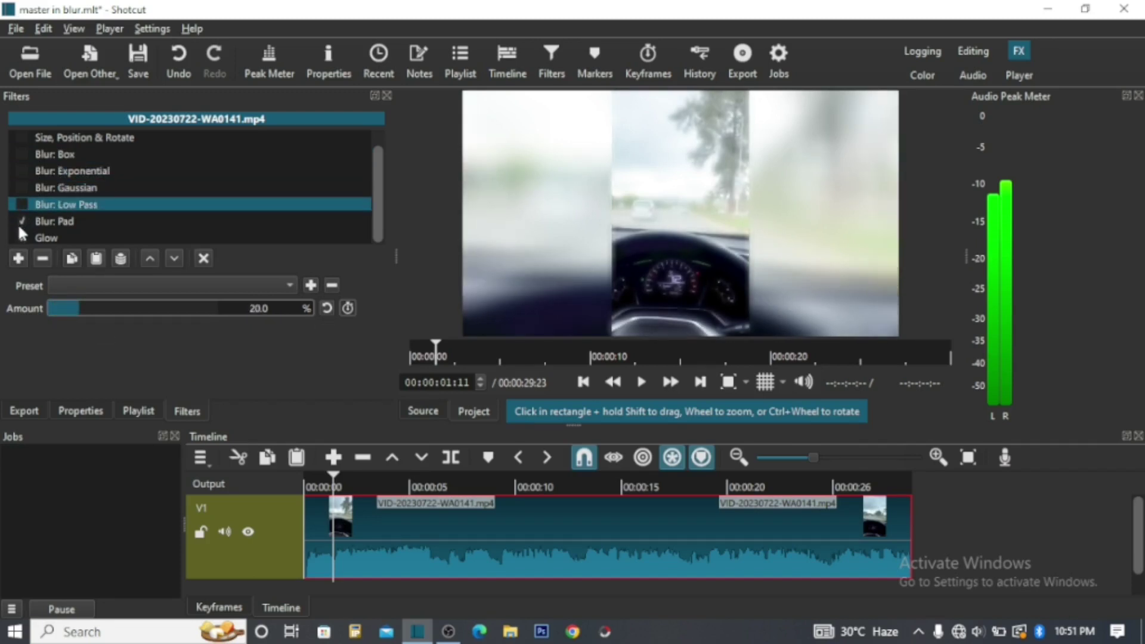
{"action": "left_click", "coordinate": [20, 226]}
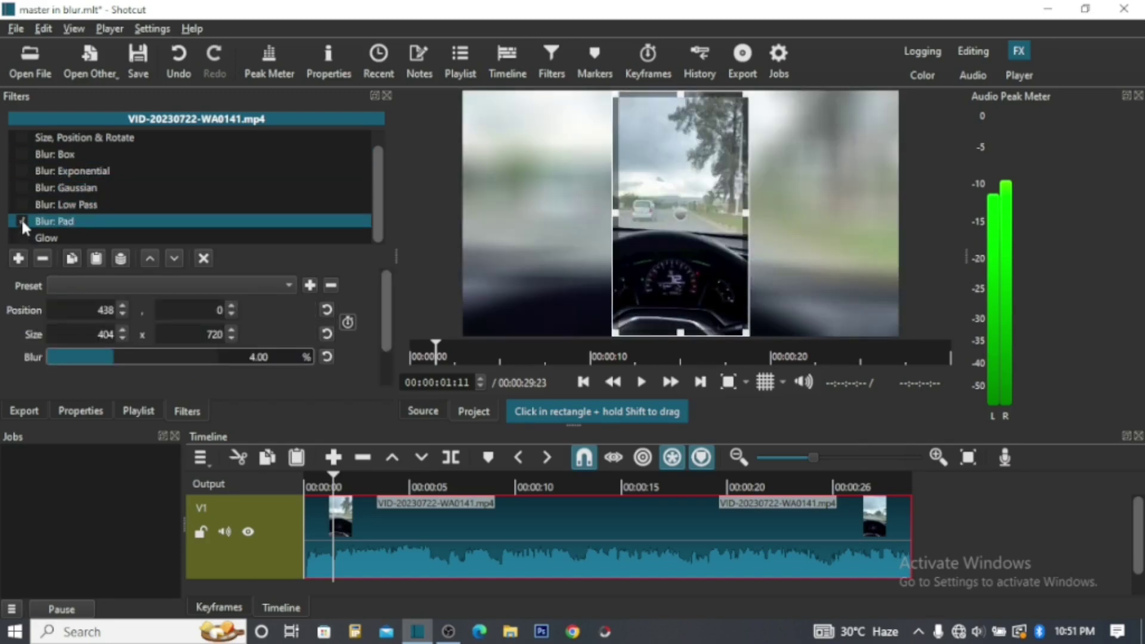
{"action": "left_click", "coordinate": [22, 221]}
{"action": "left_click", "coordinate": [21, 236]}
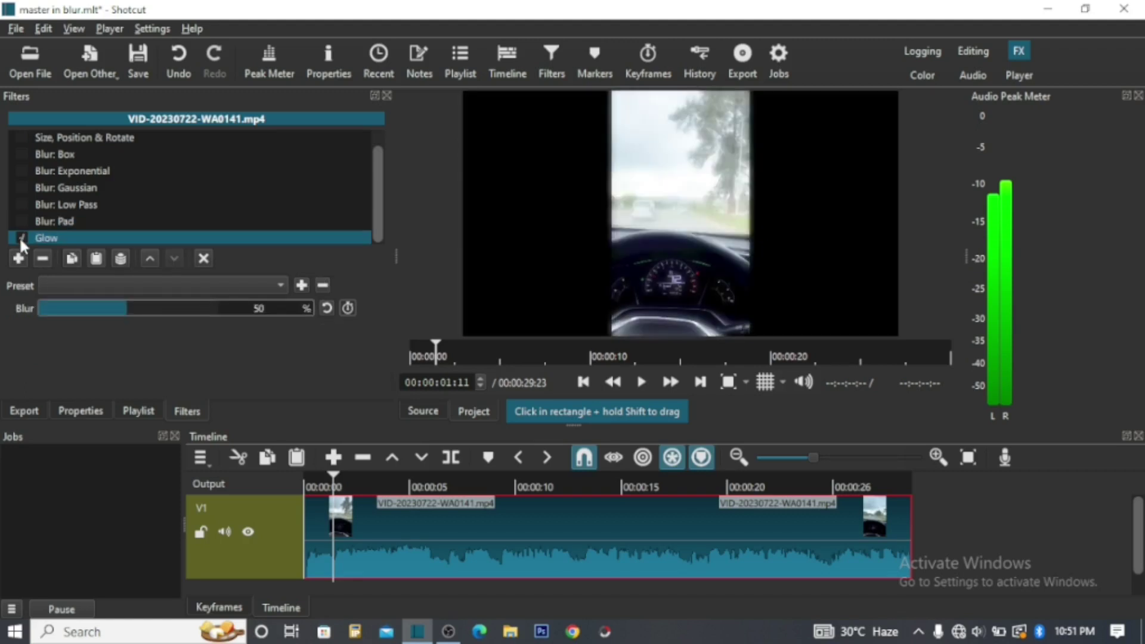
Load VID-20230722-WA0038.mp4 from the playlist and place it on track V1 directly after the driving clip
{"action": "left_click", "coordinate": [129, 407]}
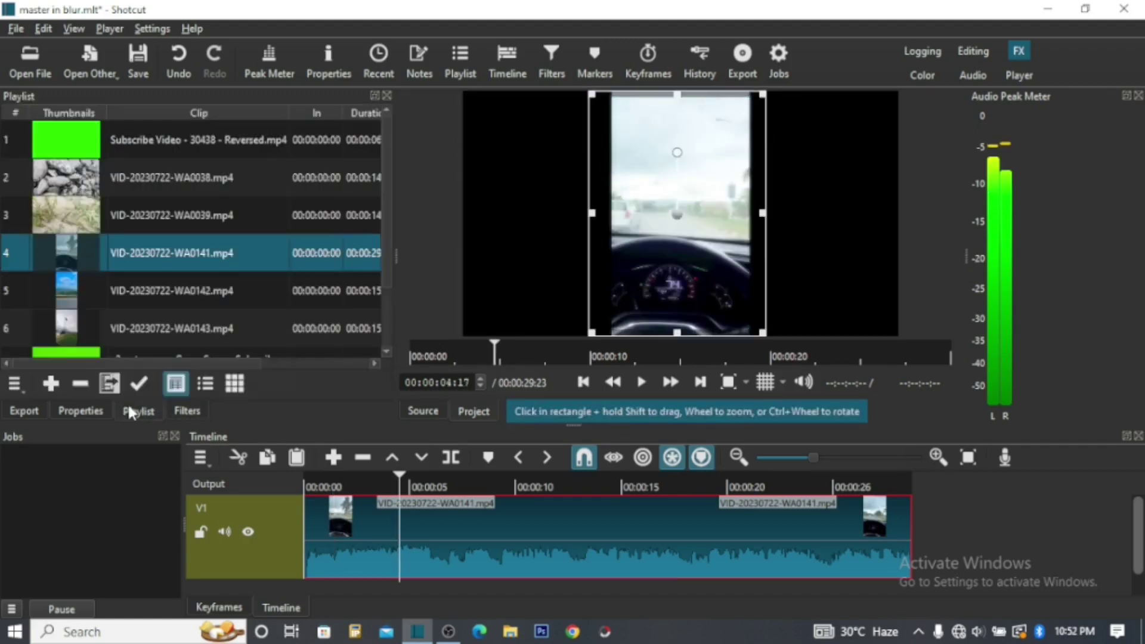
{"action": "double_click", "coordinate": [177, 177]}
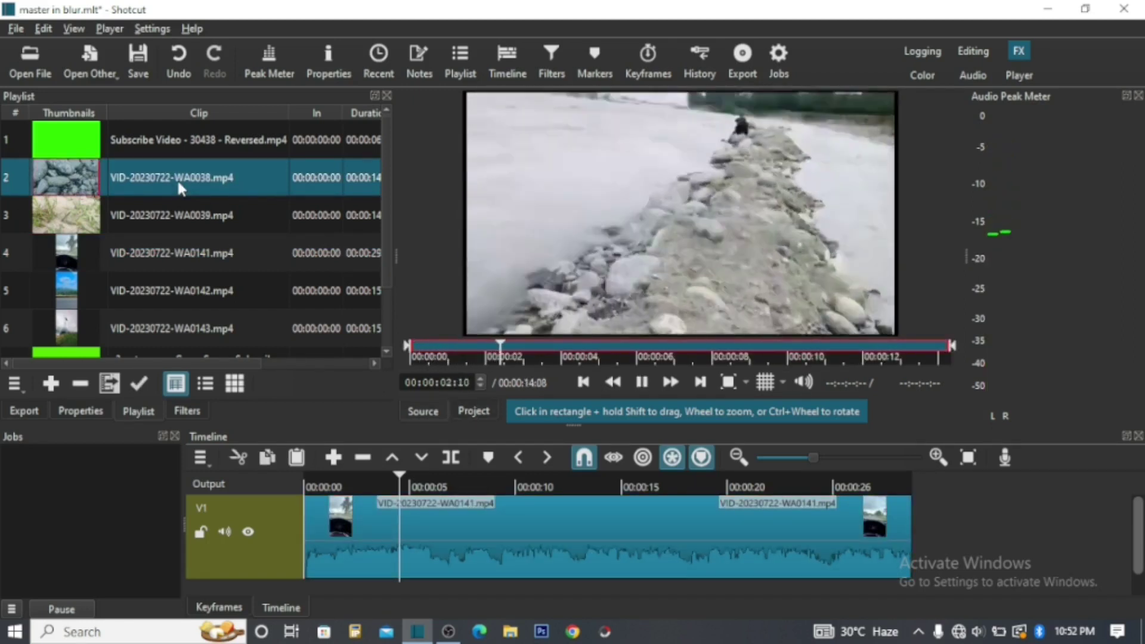
{"action": "key", "text": "space"}
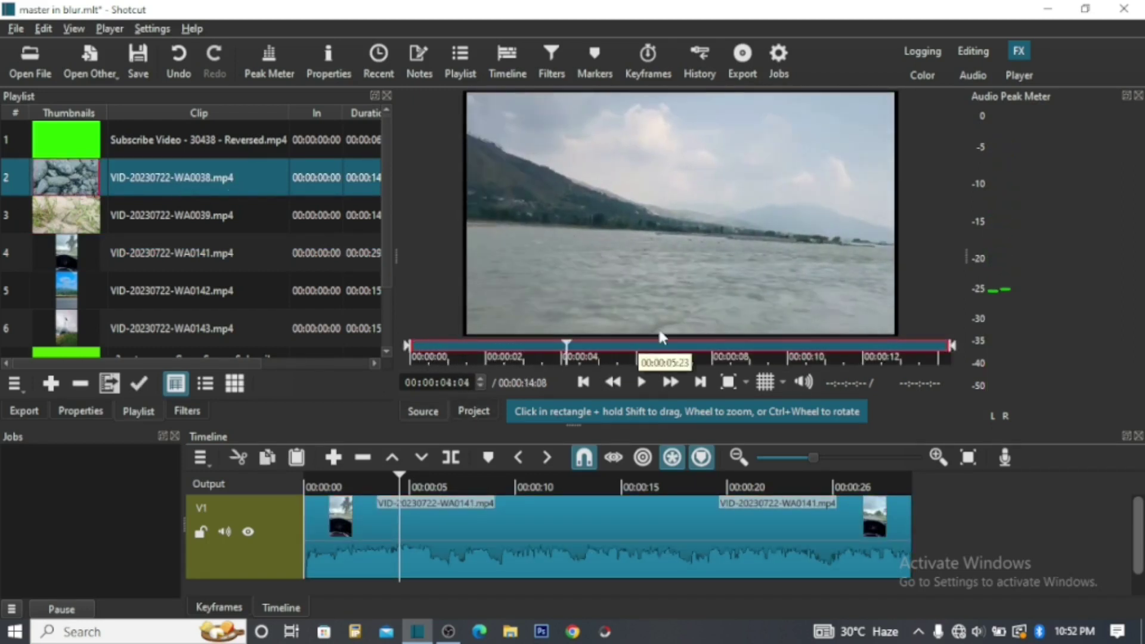
{"action": "left_click_drag", "start_coordinate": [742, 180], "coordinate": [916, 526]}
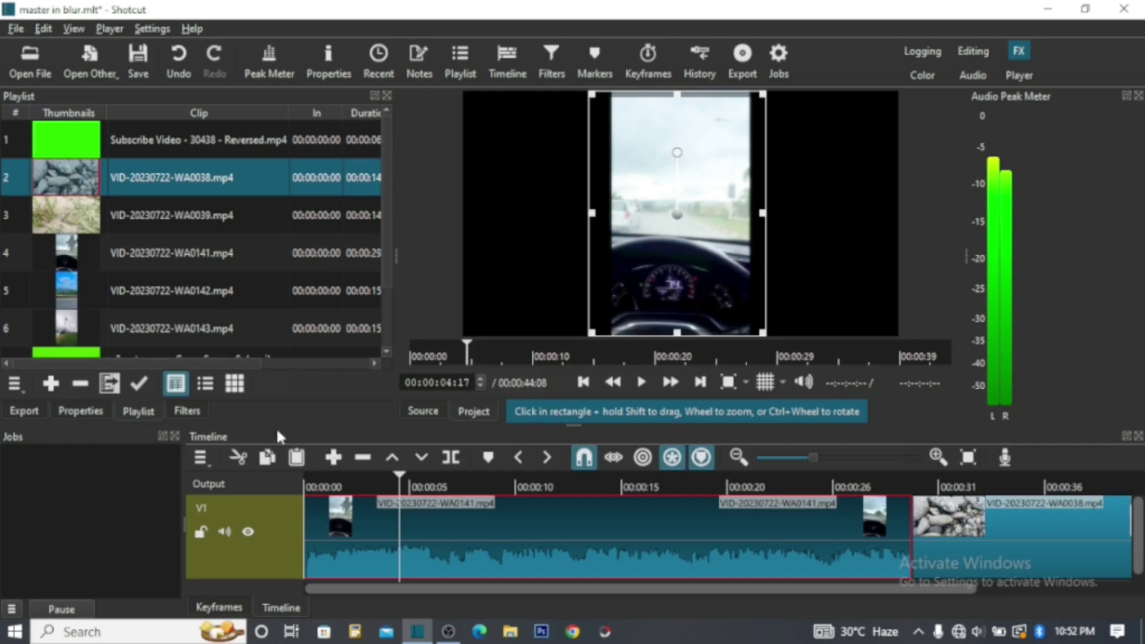
Copy the Glow filter from the driving clip and paste it onto the VID-20230722-WA0038.mp4 clip
{"action": "left_click", "coordinate": [186, 411]}
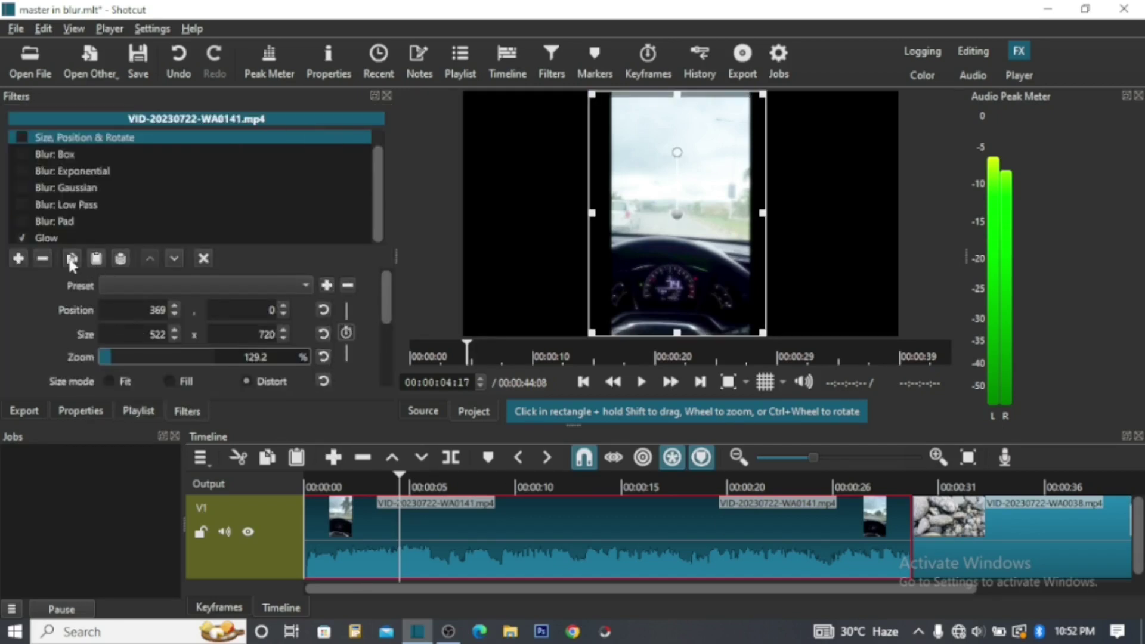
{"action": "left_click", "coordinate": [953, 530]}
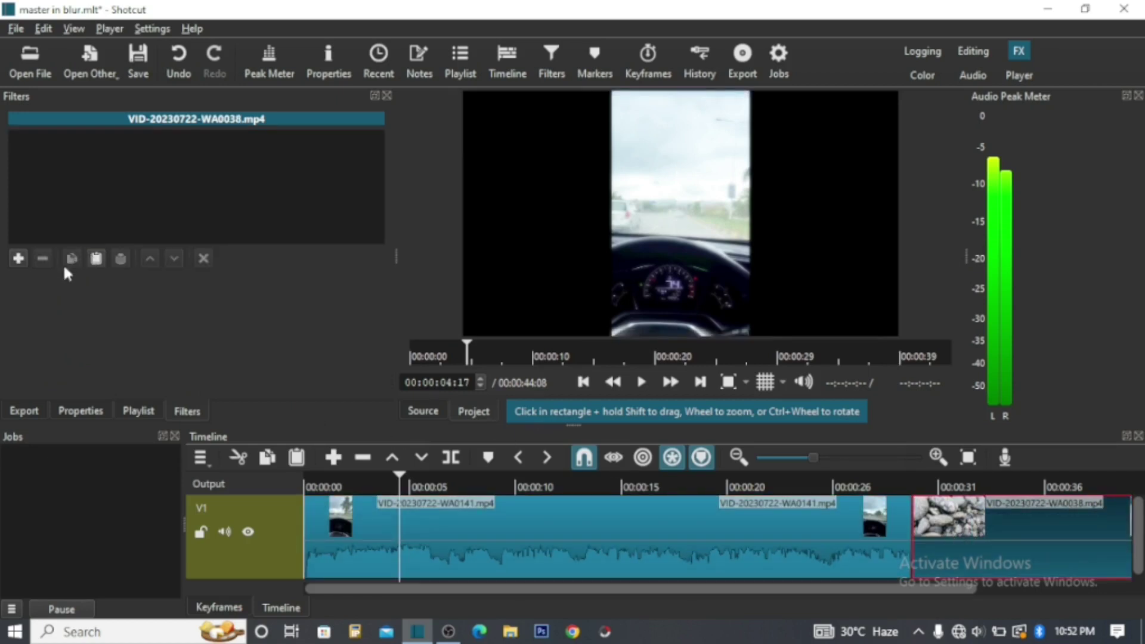
{"action": "left_click", "coordinate": [91, 260]}
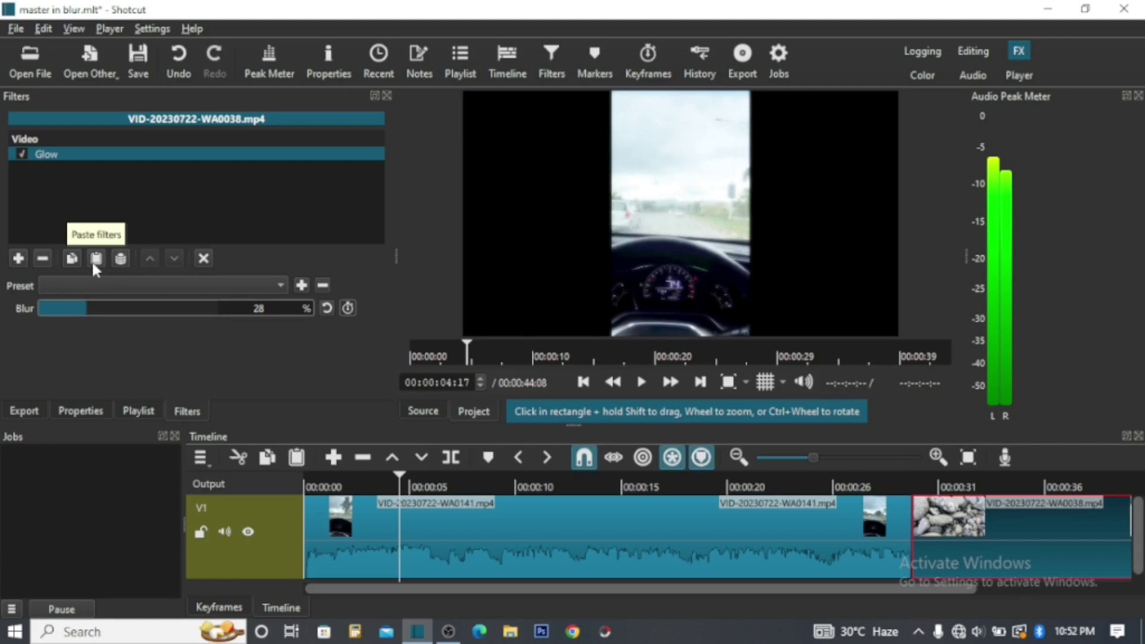
Move the playhead into the VID-20230722-WA0038.mp4 clip and preview its Glow blur at 16% and 18%
{"action": "left_click", "coordinate": [968, 486]}
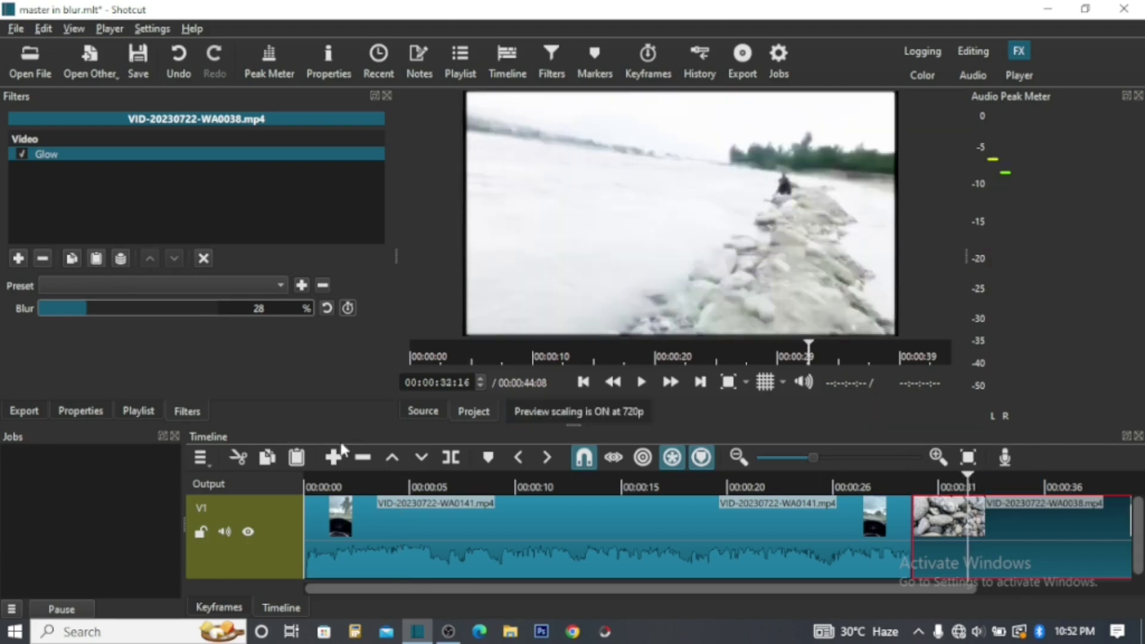
{"action": "left_click_drag", "start_coordinate": [46, 307], "coordinate": [67, 310]}
{"action": "key", "text": "space"}
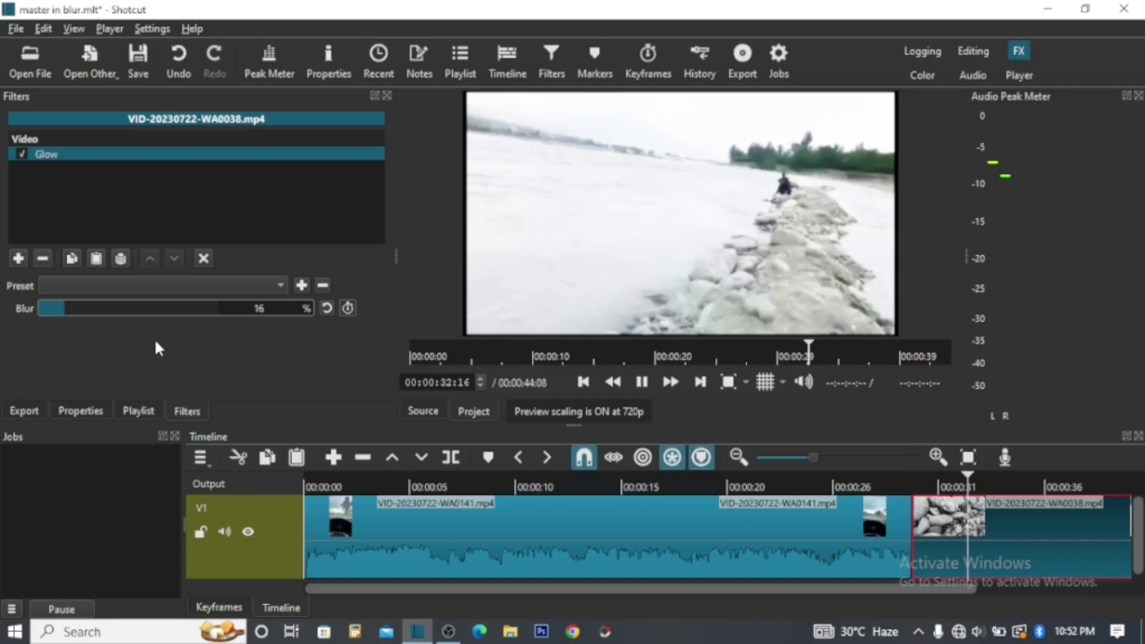
{"action": "left_click_drag", "start_coordinate": [107, 307], "coordinate": [70, 301]}
{"action": "key", "text": "space"}
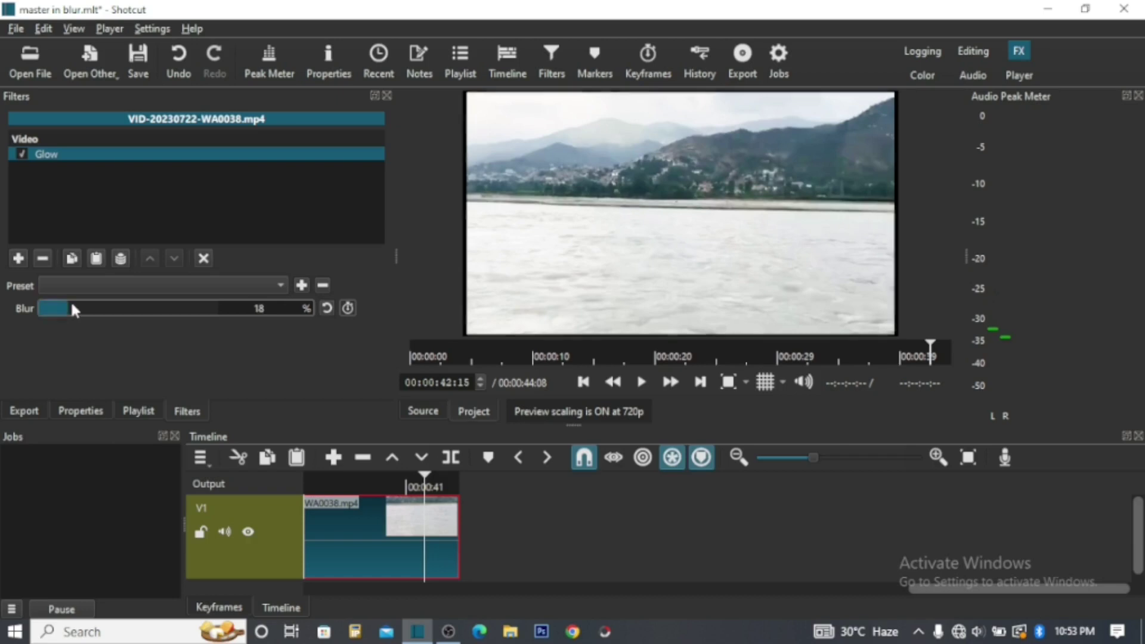
Set the Glow blur to 42% and switch the filter off and on repeatedly to compare the picture
{"action": "left_click", "coordinate": [113, 309]}
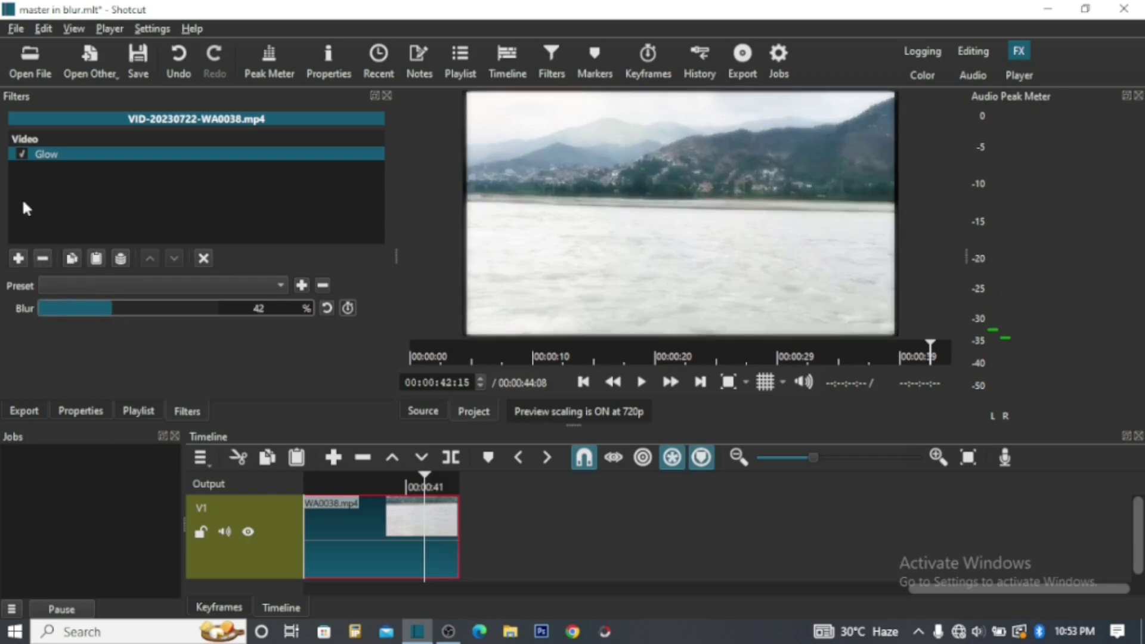
{"action": "left_click", "coordinate": [22, 154]}
{"action": "left_click", "coordinate": [21, 155]}
{"action": "left_click", "coordinate": [21, 155]}
{"action": "left_click", "coordinate": [22, 155]}
{"action": "left_click", "coordinate": [22, 154]}
{"action": "left_click", "coordinate": [23, 155]}
Try the Glow blur at 2%, raise it to 96% and play the clip to its end
{"action": "left_click", "coordinate": [40, 306]}
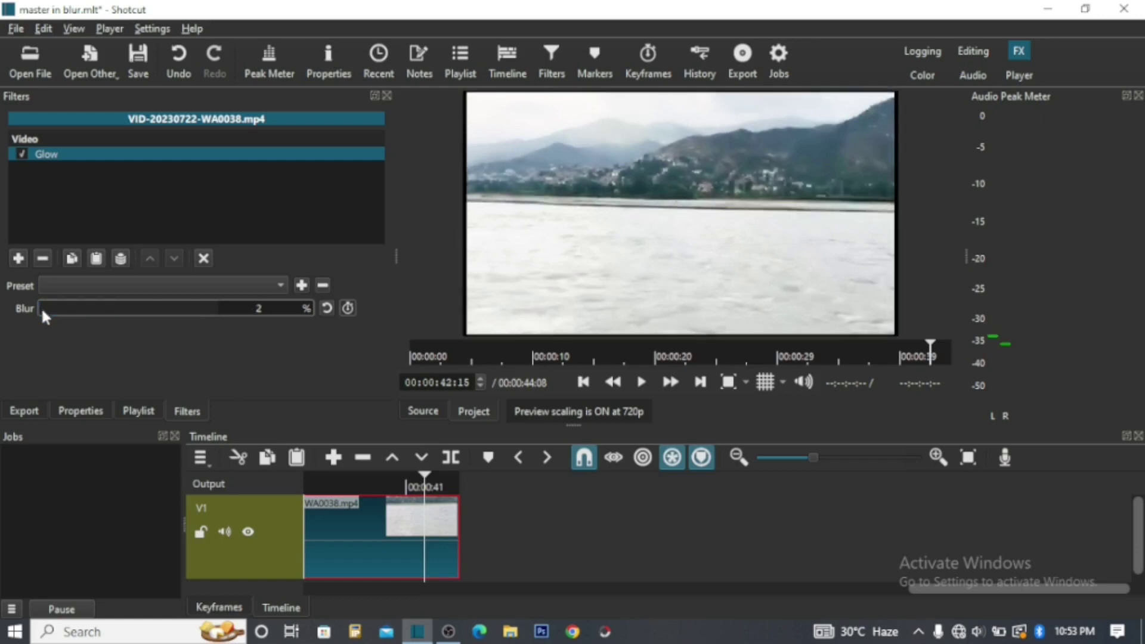
{"action": "left_click", "coordinate": [212, 310]}
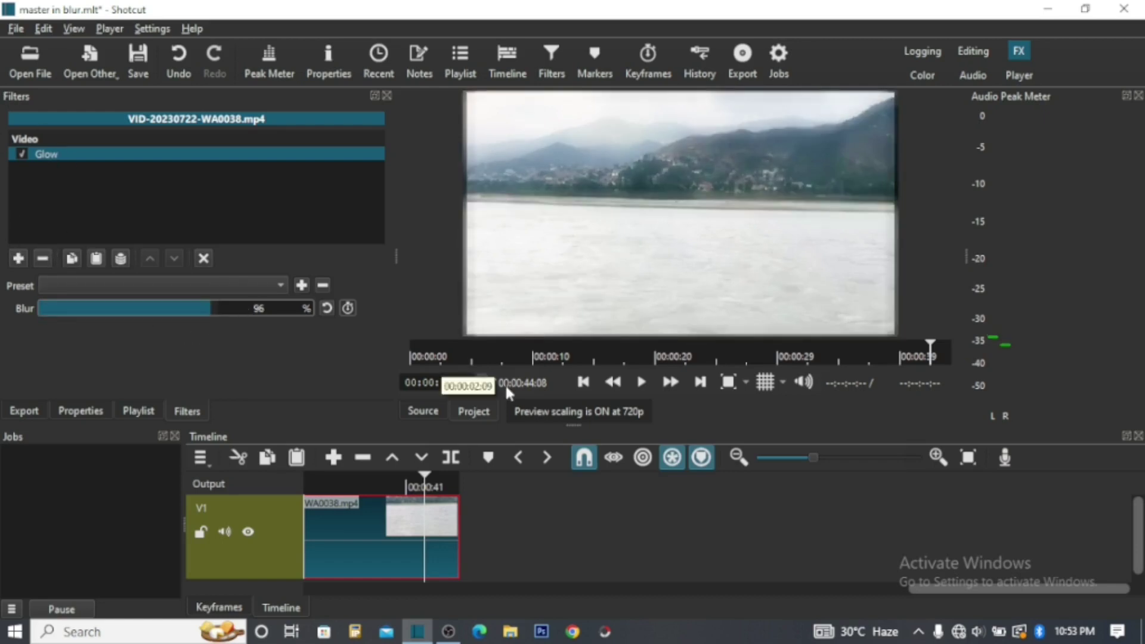
{"action": "left_click", "coordinate": [642, 385]}
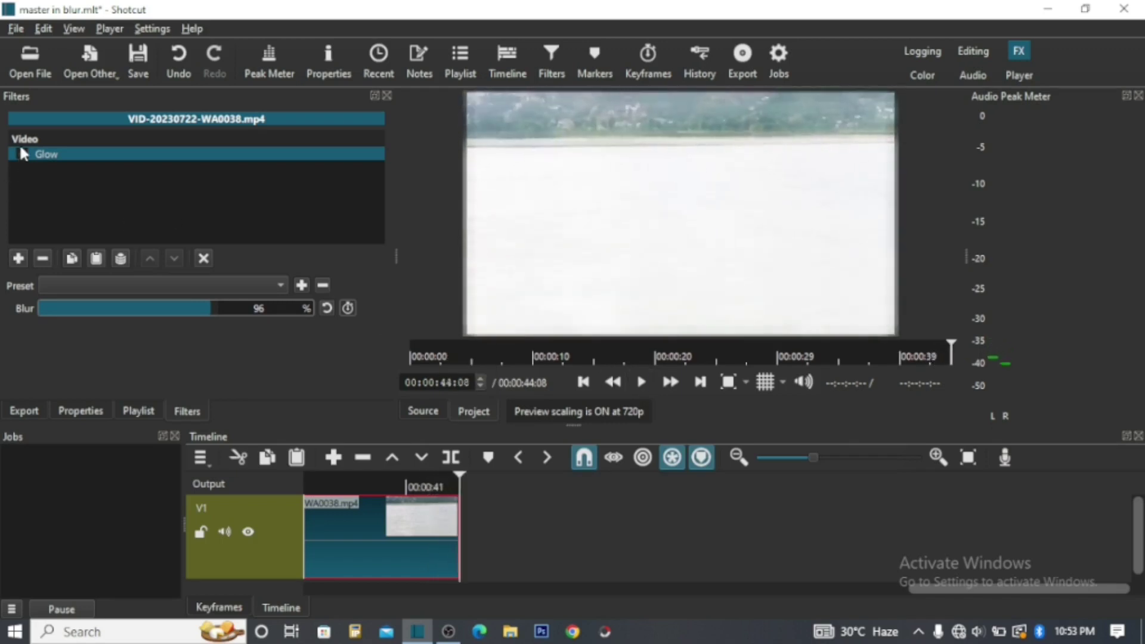
Replay VID-20230722-WA0038.mp4 from its start and toggle the Glow filter to compare the footage with and without it
{"action": "left_click", "coordinate": [22, 155]}
{"action": "left_click", "coordinate": [22, 155]}
{"action": "left_click", "coordinate": [579, 384]}
{"action": "key", "text": "space"}
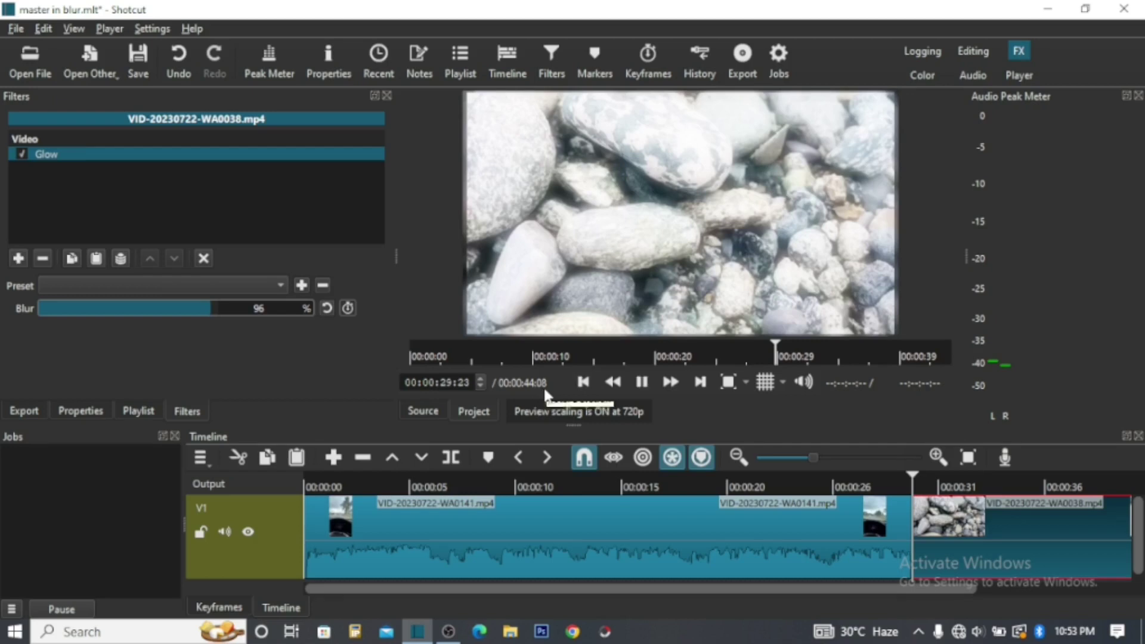
{"action": "left_click", "coordinate": [21, 155]}
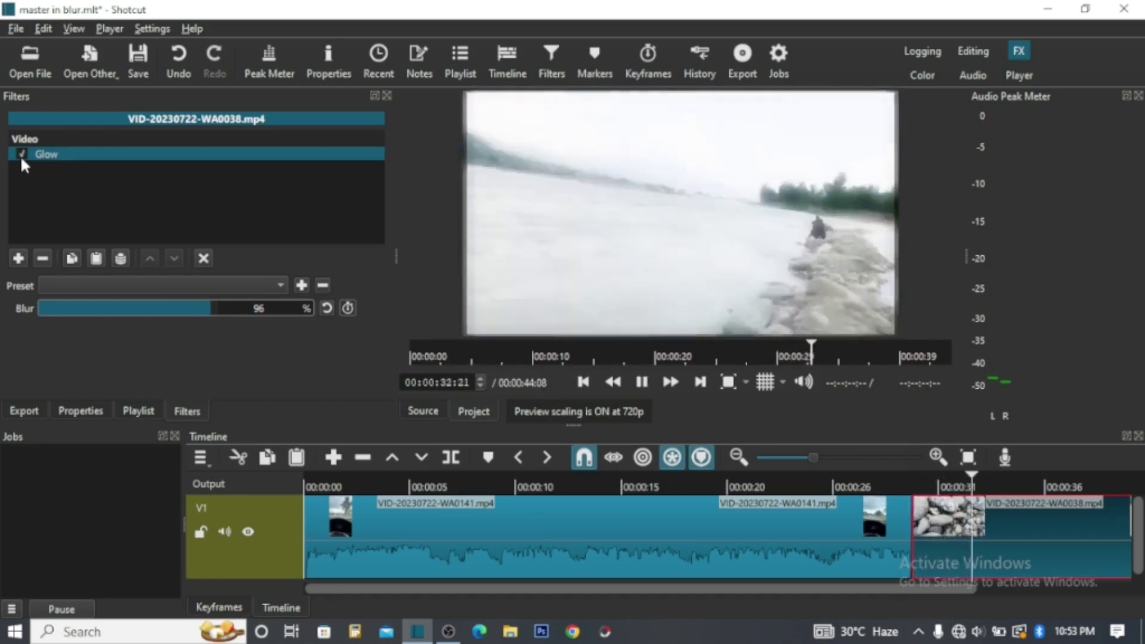
Switch off the Glow filter on VID-20230722-WA0038.mp4 during playback and pause at about 40 seconds
{"action": "left_click", "coordinate": [20, 155]}
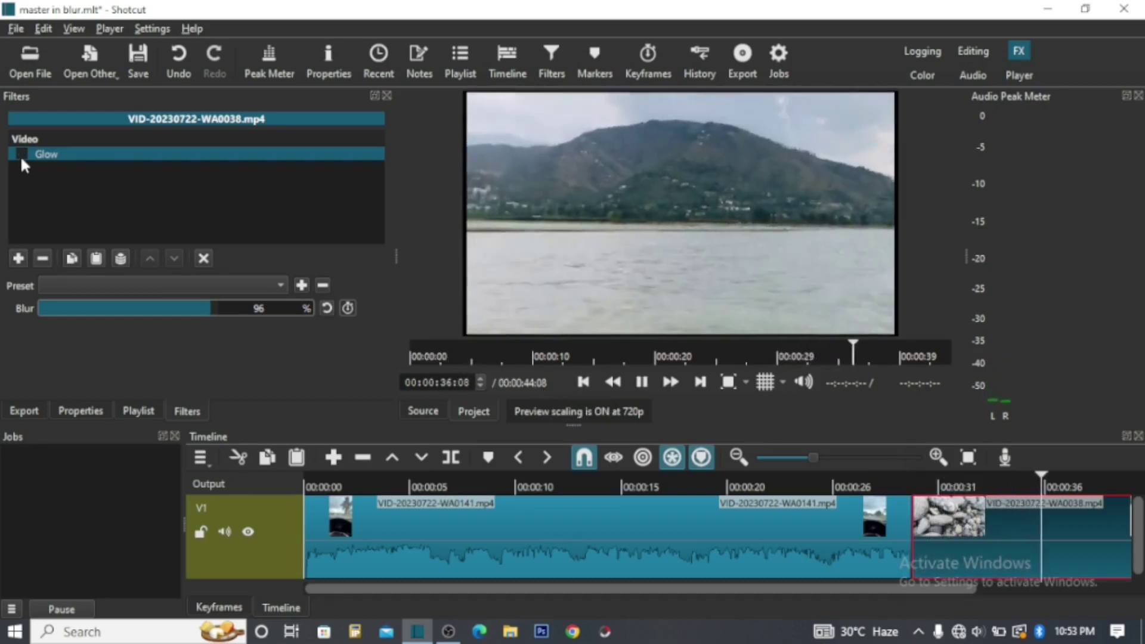
{"action": "left_click", "coordinate": [20, 156]}
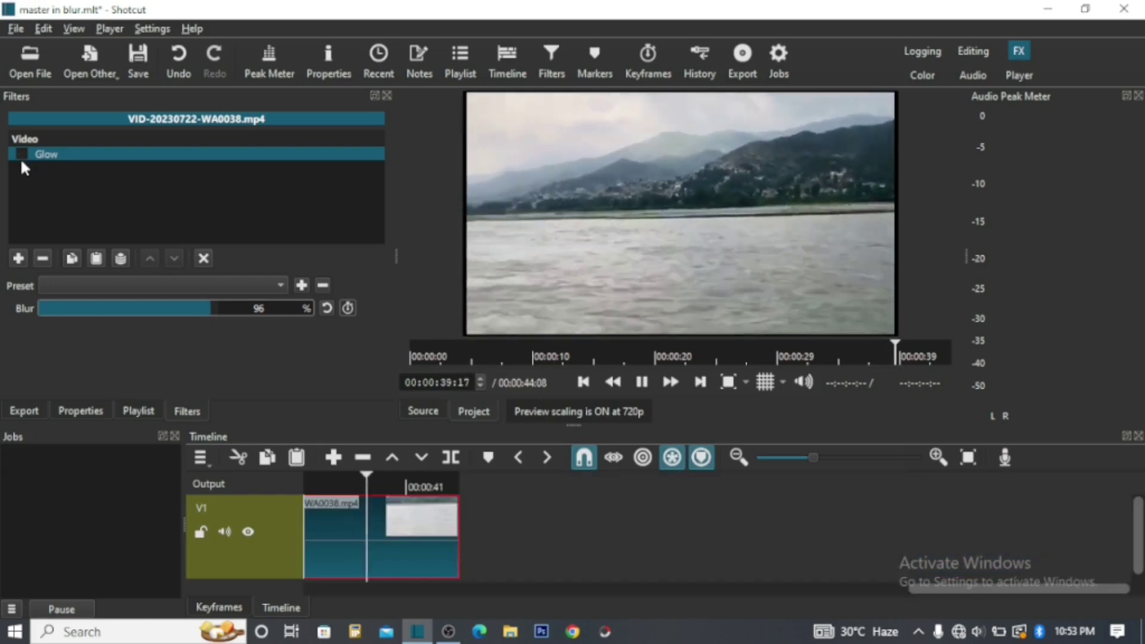
{"action": "key", "text": "space"}
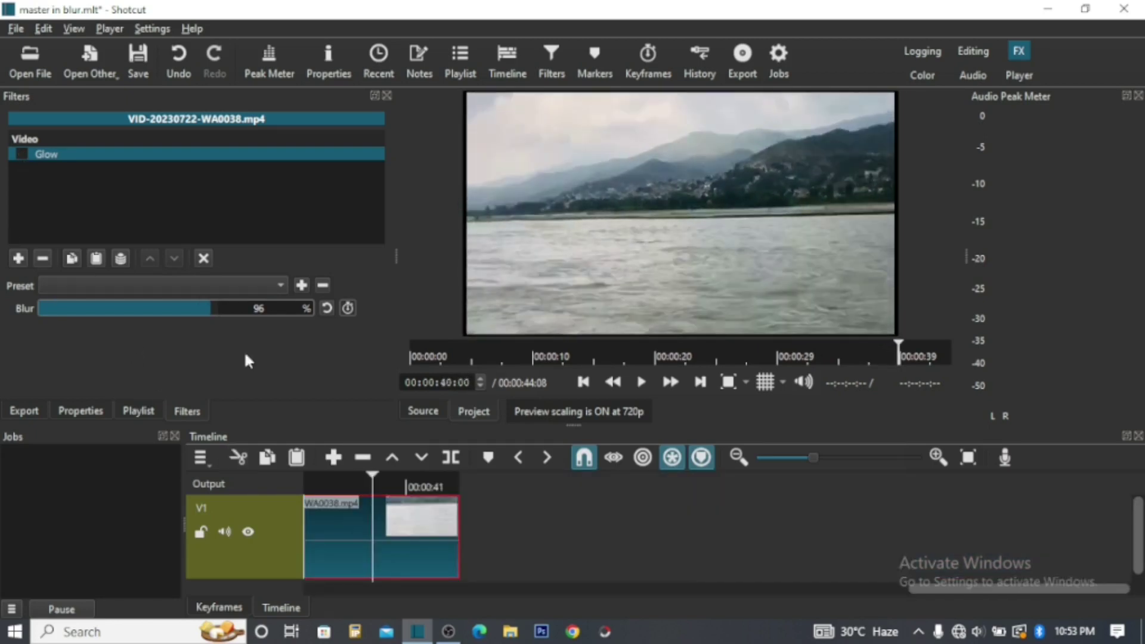
Return to VID-20230722-WA0141.mp4 at about 19 seconds, select the clip, disable its Glow filter and enable Blur: Pad
{"action": "left_click", "coordinate": [935, 583]}
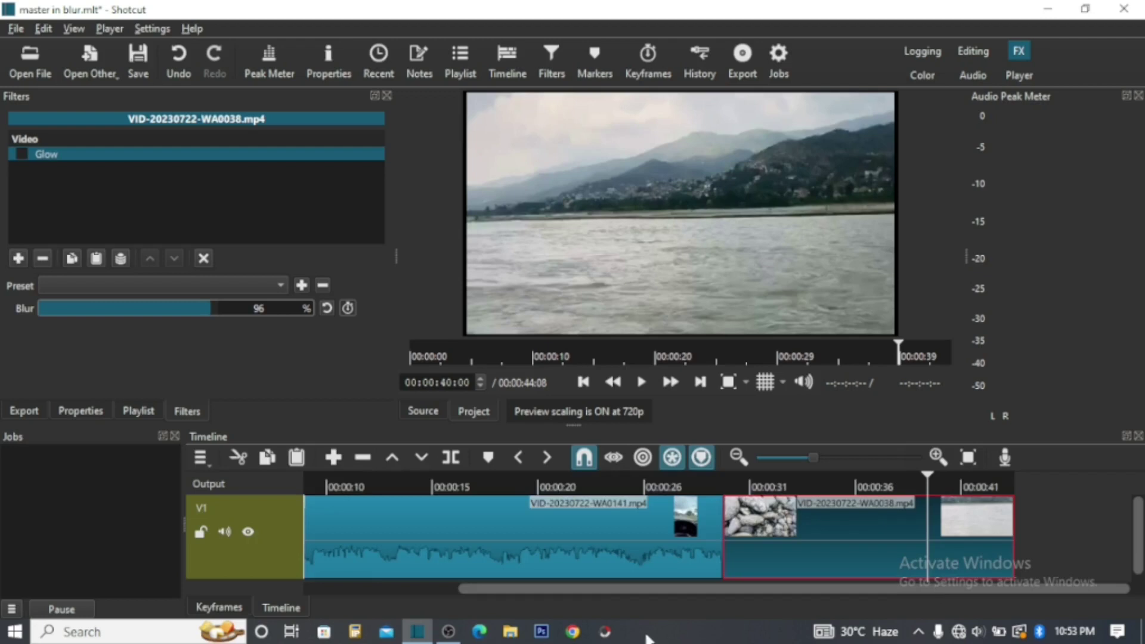
{"action": "left_click", "coordinate": [520, 487]}
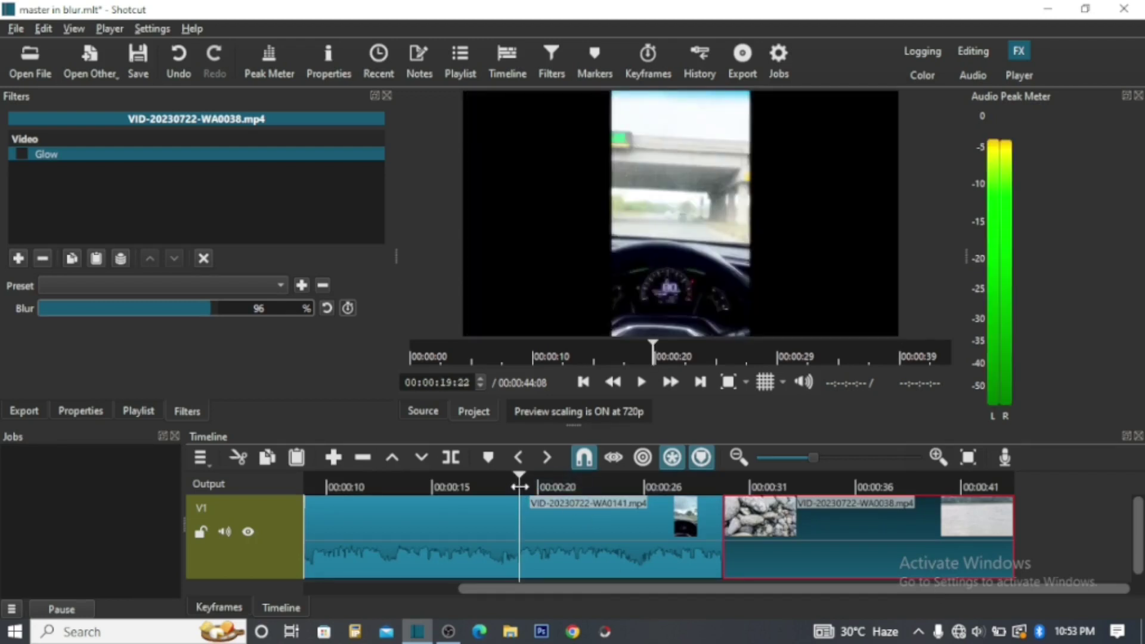
{"action": "left_click", "coordinate": [466, 531]}
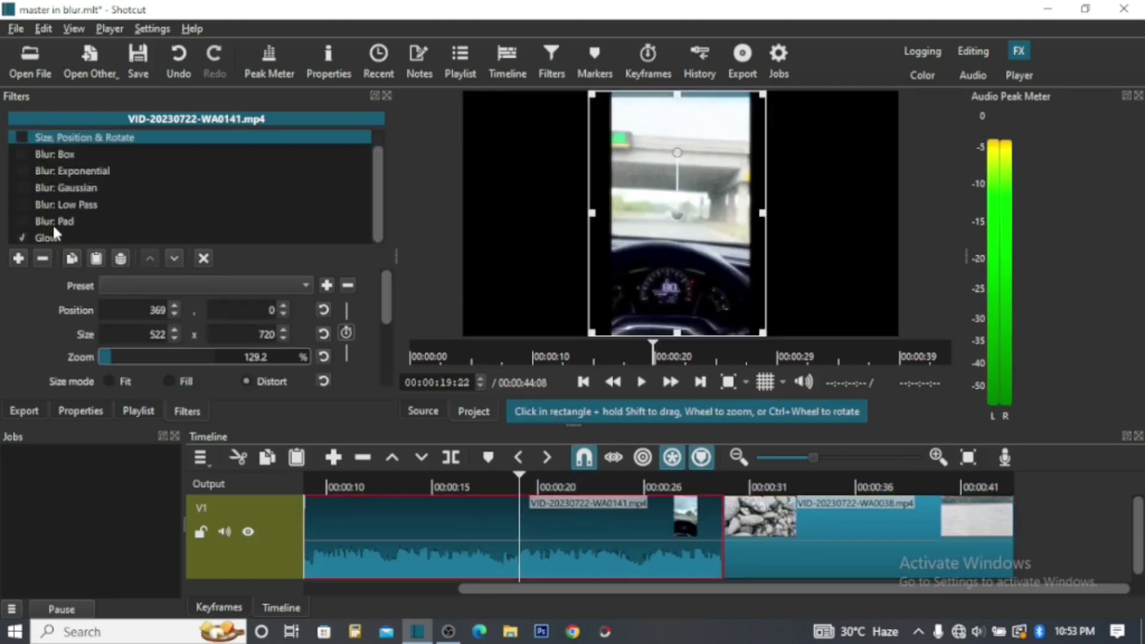
{"action": "left_click", "coordinate": [21, 232]}
{"action": "left_click", "coordinate": [23, 235]}
{"action": "left_click", "coordinate": [20, 218]}
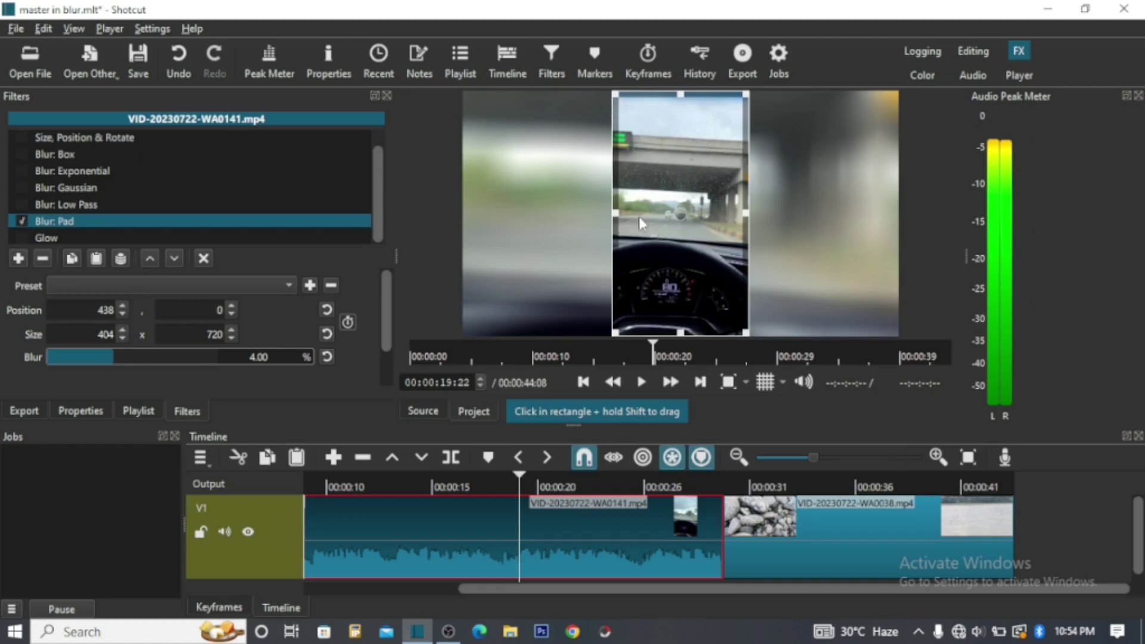
Try the Blur: Pad horizontal position at 437 and restore it to 438
{"action": "left_click", "coordinate": [122, 315]}
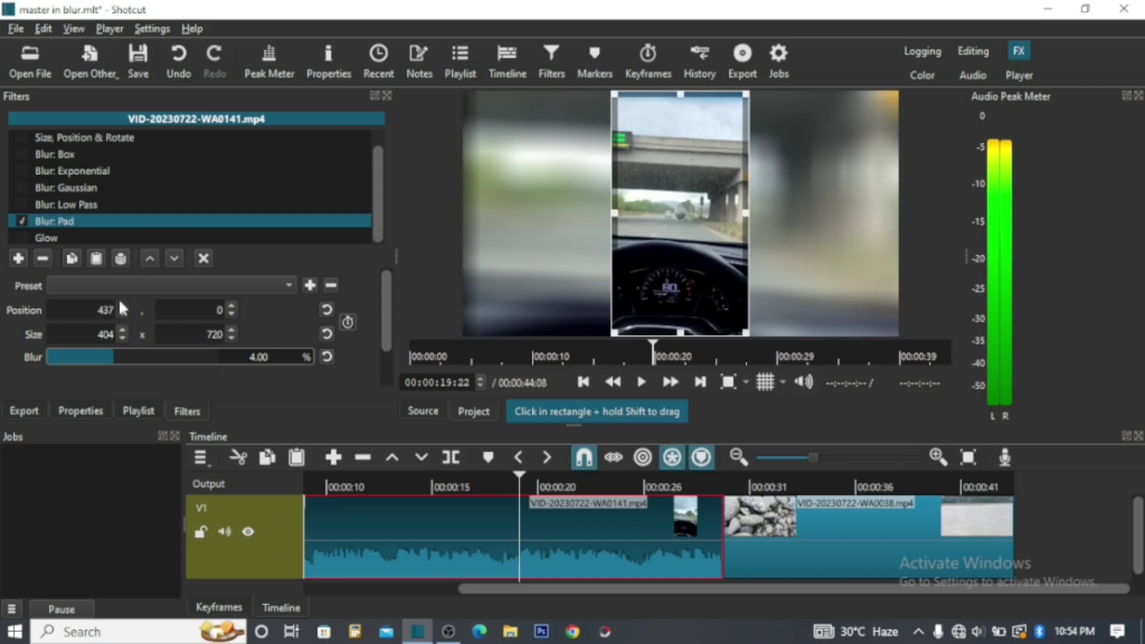
{"action": "left_click", "coordinate": [121, 305]}
{"action": "scroll", "coordinate": [230, 308], "scroll_direction": "down", "scroll_amount": 5}
{"action": "scroll", "coordinate": [229, 303], "scroll_direction": "up", "scroll_amount": 5}
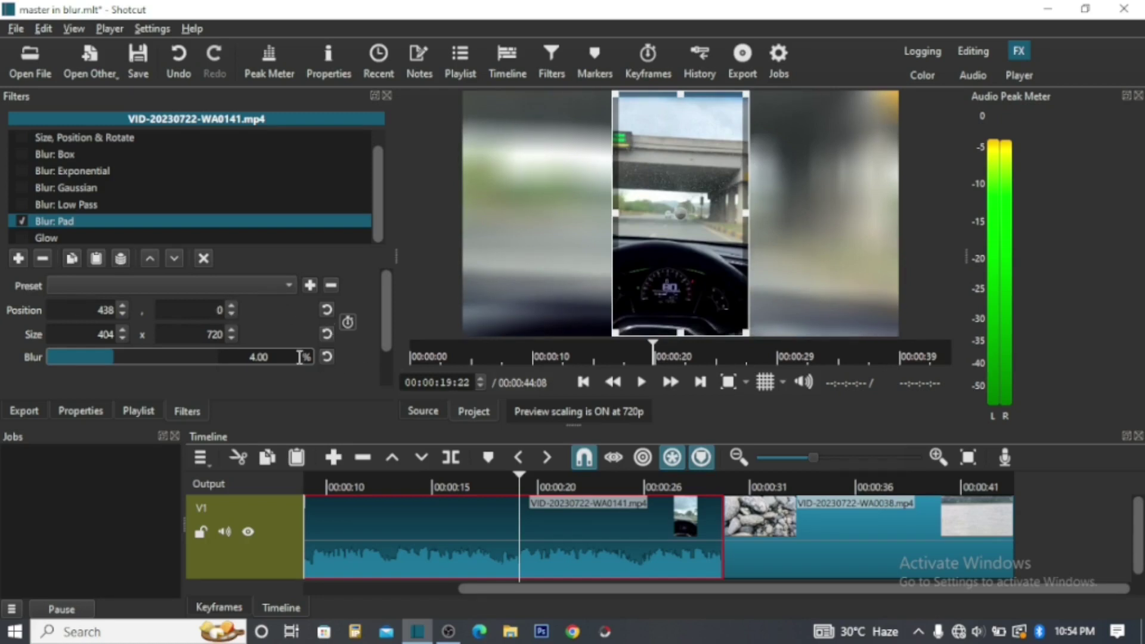
Try a Blur: Pad blur of 3.40%, widen its rectangle to 421 × 720 at horizontal position 433, and lower the blur to 0.10%
{"action": "left_click", "coordinate": [56, 353]}
{"action": "left_click", "coordinate": [105, 356]}
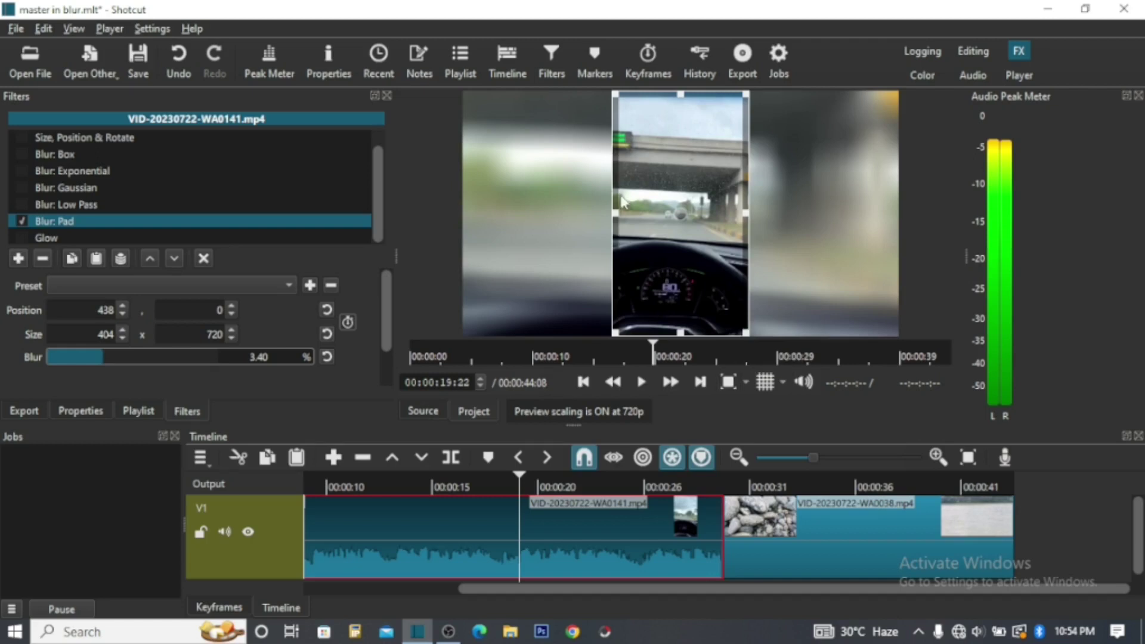
{"action": "left_click_drag", "start_coordinate": [591, 226], "coordinate": [600, 213]}
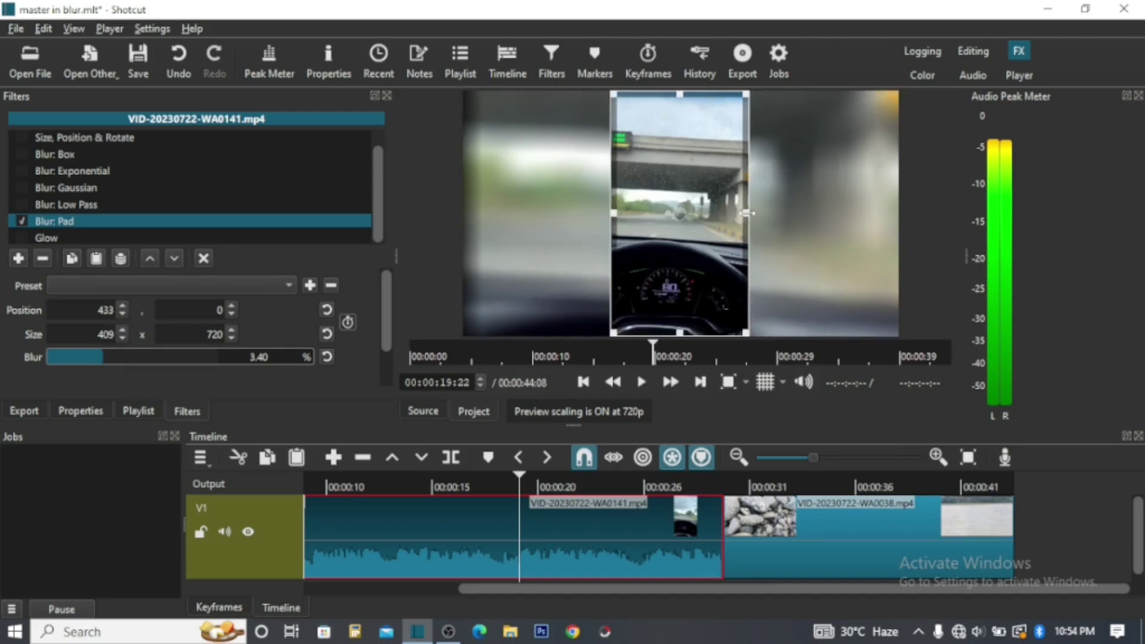
{"action": "left_click_drag", "start_coordinate": [748, 215], "coordinate": [770, 212]}
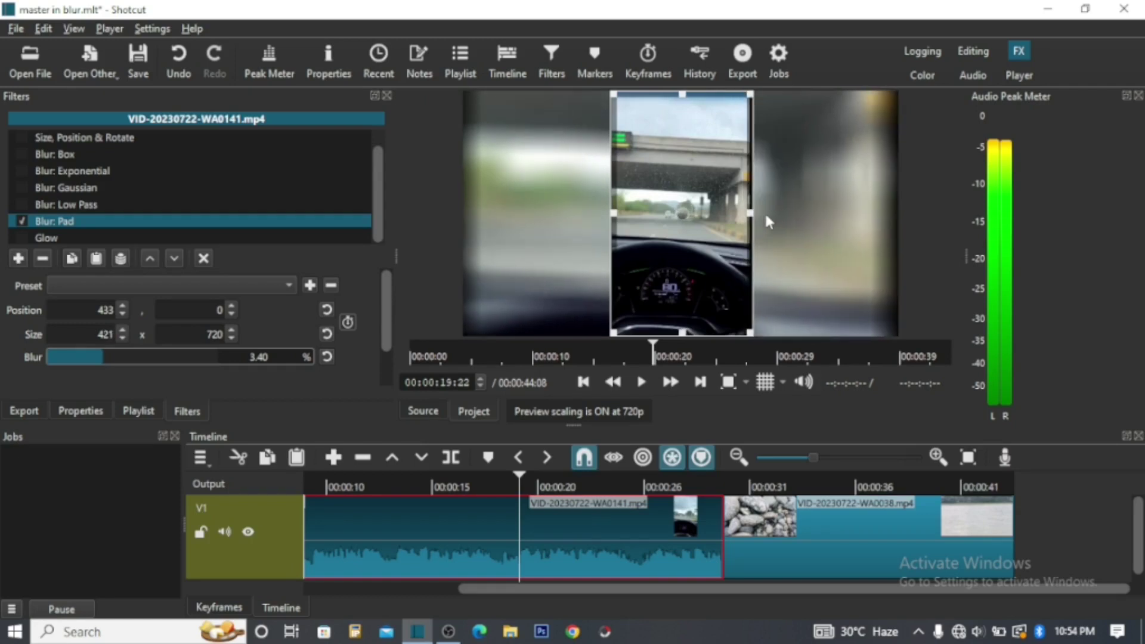
{"action": "left_click", "coordinate": [49, 357]}
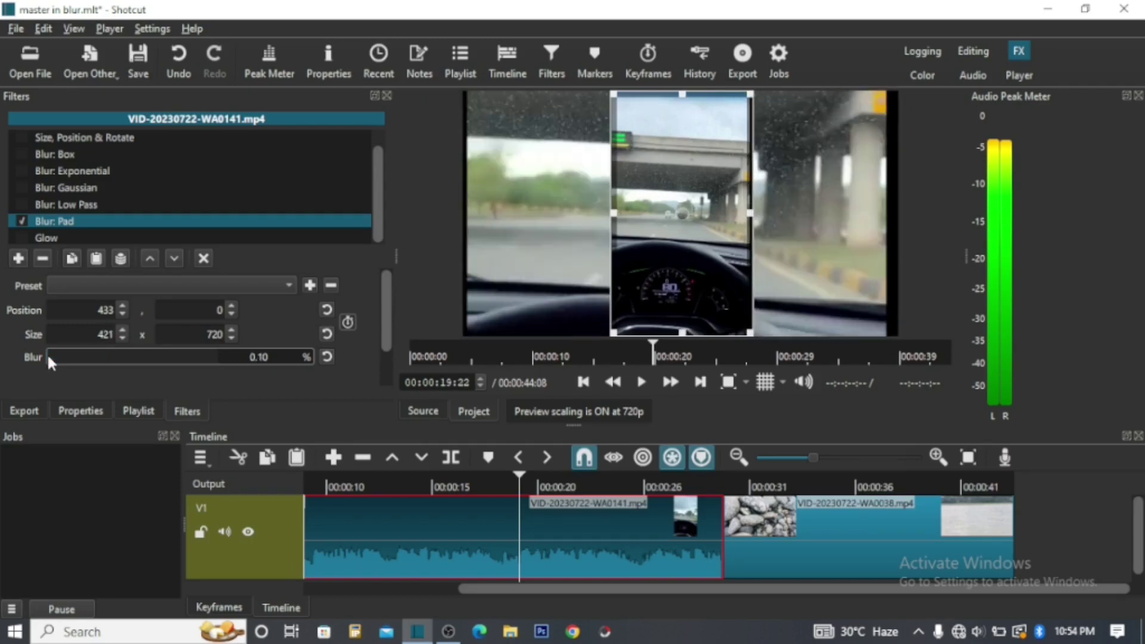
{"action": "left_click", "coordinate": [203, 258]}
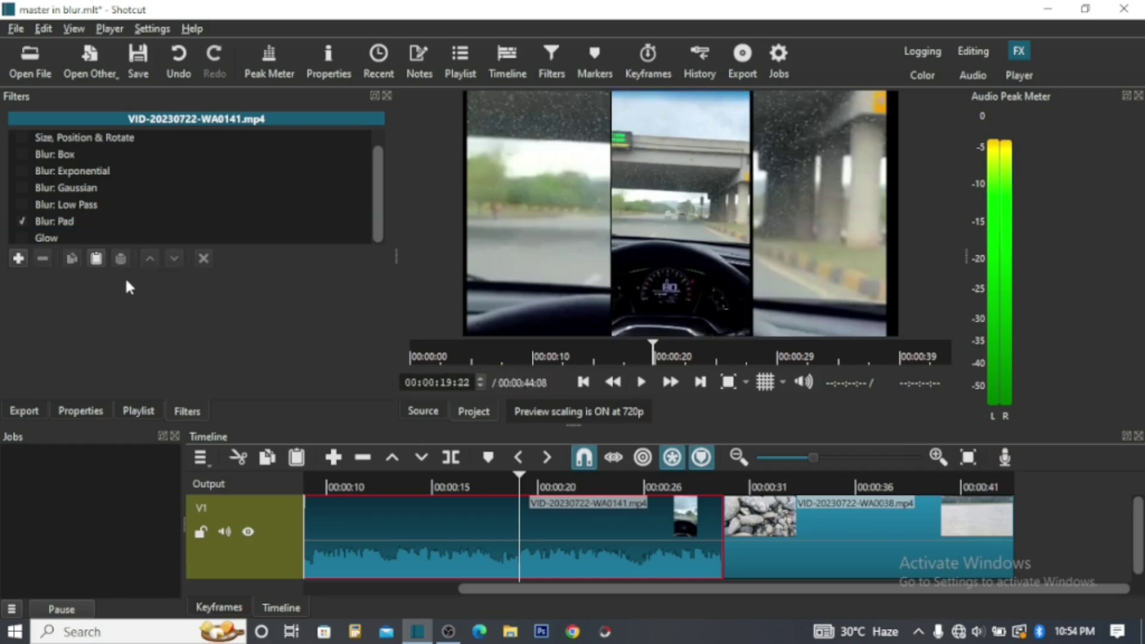
Narrow the Blur: Pad rectangle in the preview to 414 × 720 at horizontal position 438
{"action": "left_click", "coordinate": [65, 222]}
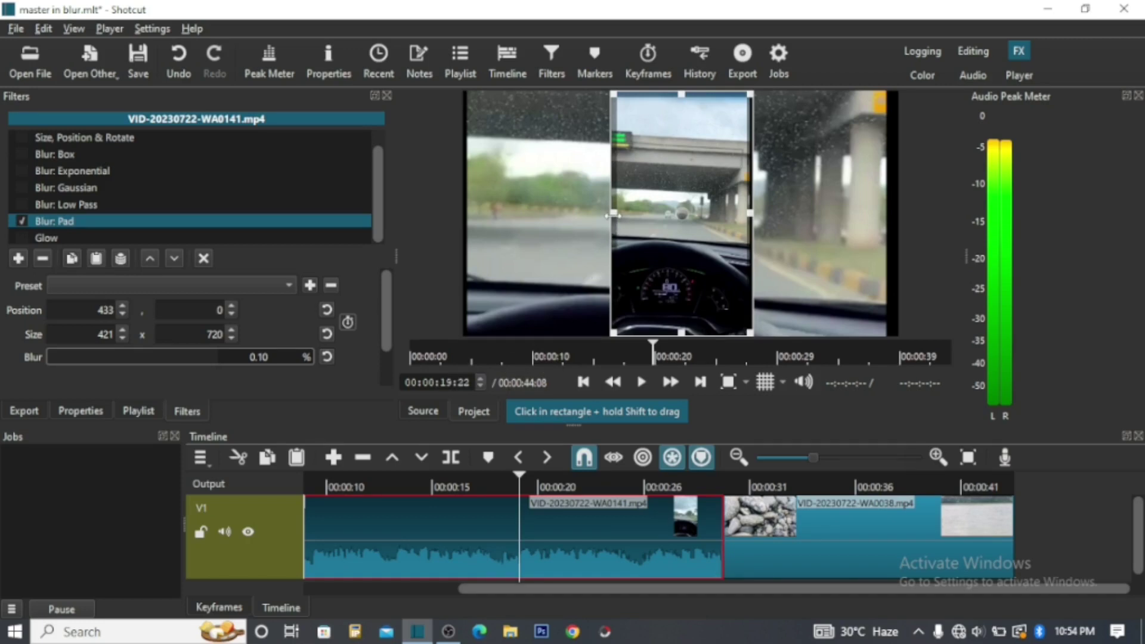
{"action": "left_click_drag", "start_coordinate": [619, 216], "coordinate": [622, 216]}
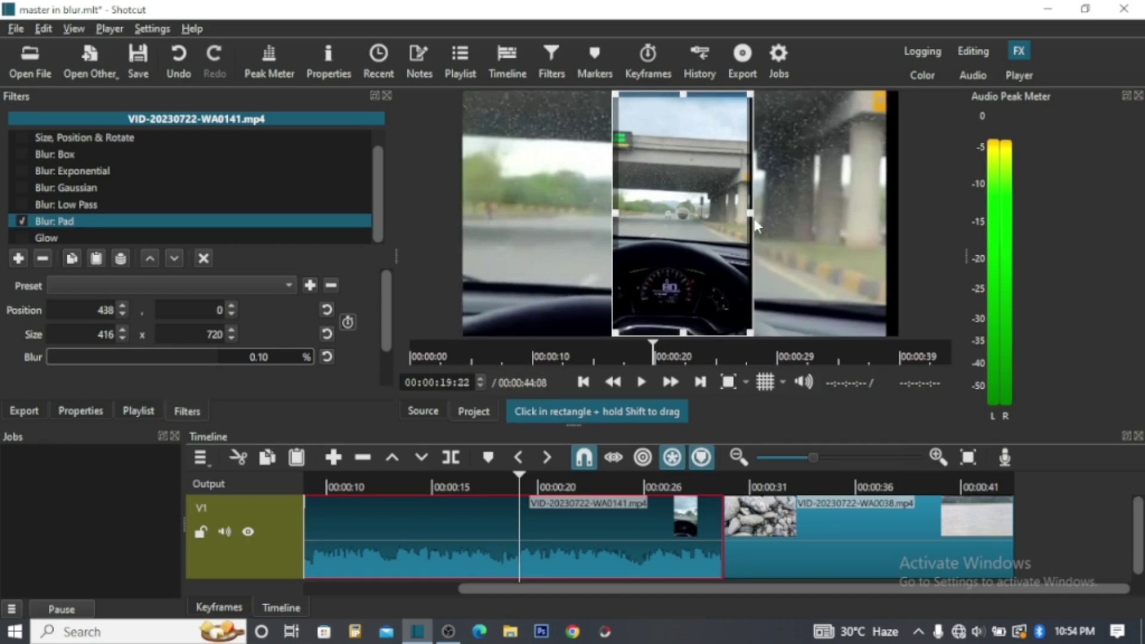
{"action": "left_click_drag", "start_coordinate": [750, 213], "coordinate": [748, 214]}
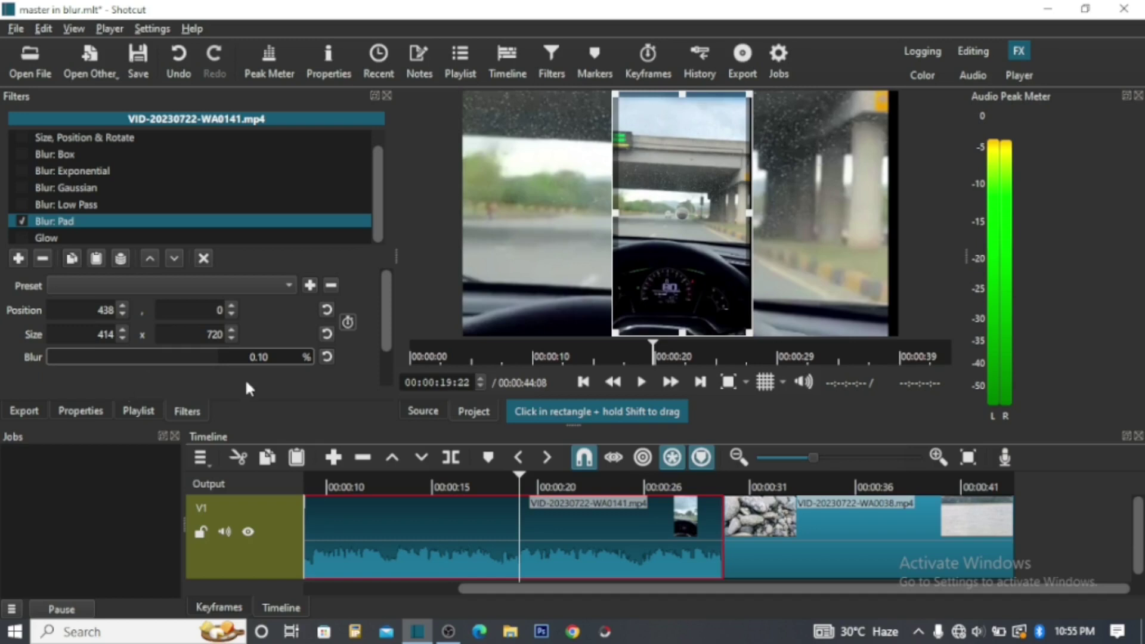
Deselect the Blur: Pad filter and play VID-20230722-WA0141.mp4 to about 25 seconds to check the padded sides
{"action": "left_click", "coordinate": [206, 257]}
{"action": "left_click", "coordinate": [642, 383]}
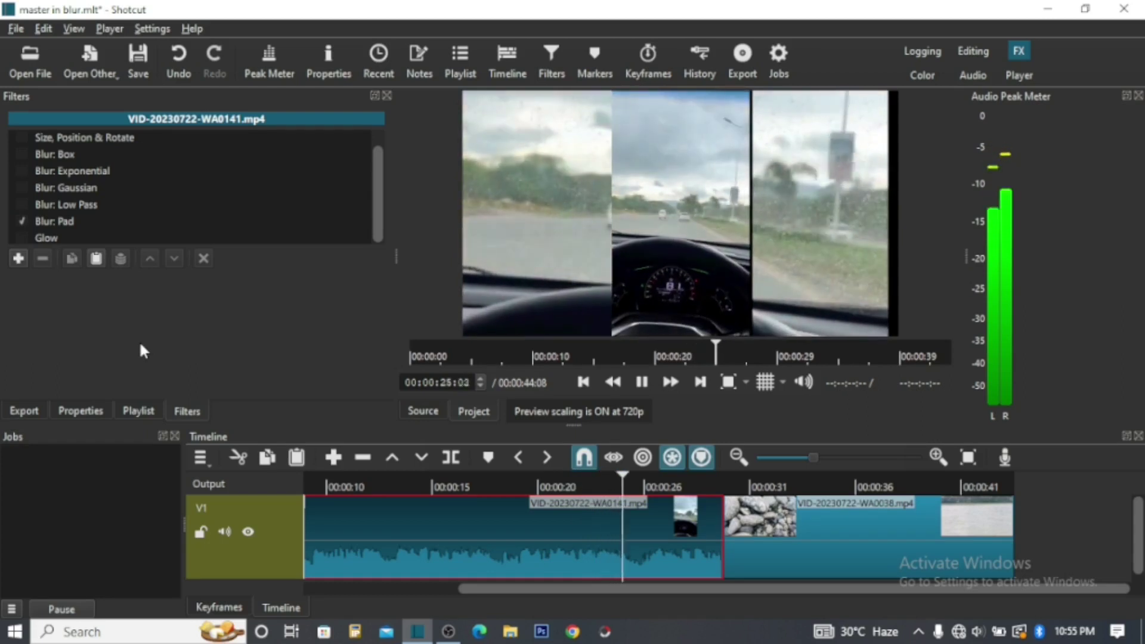
{"action": "key", "text": "space"}
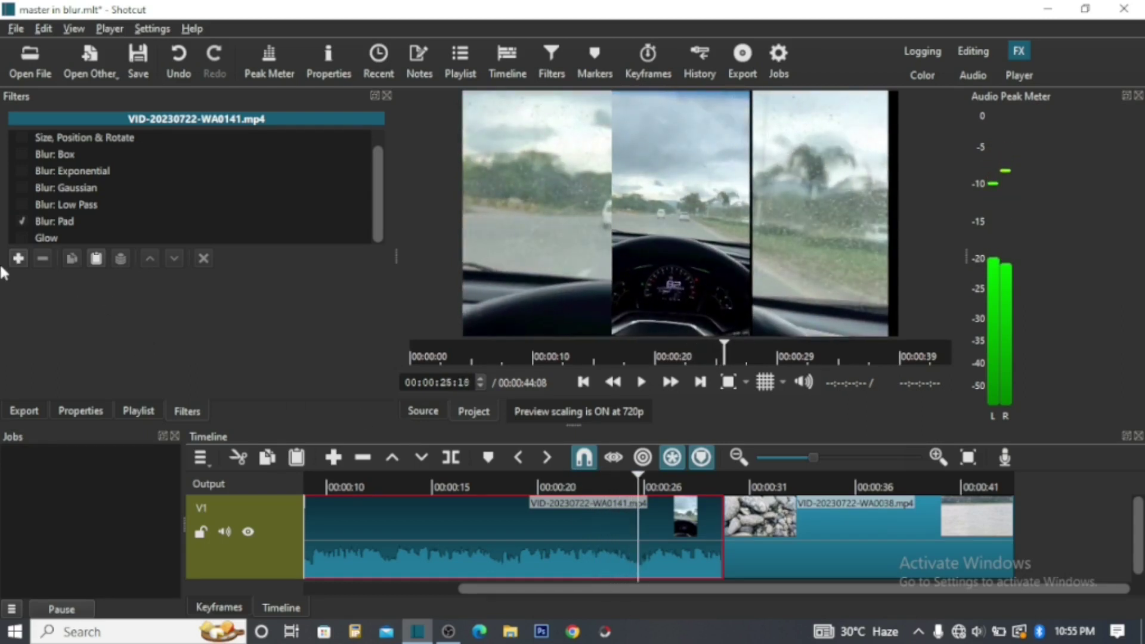
Move the playhead to 11 seconds and try the Blur: Pad blur at 1.90%, 3.80% and 9.50%
{"action": "left_click", "coordinate": [543, 352]}
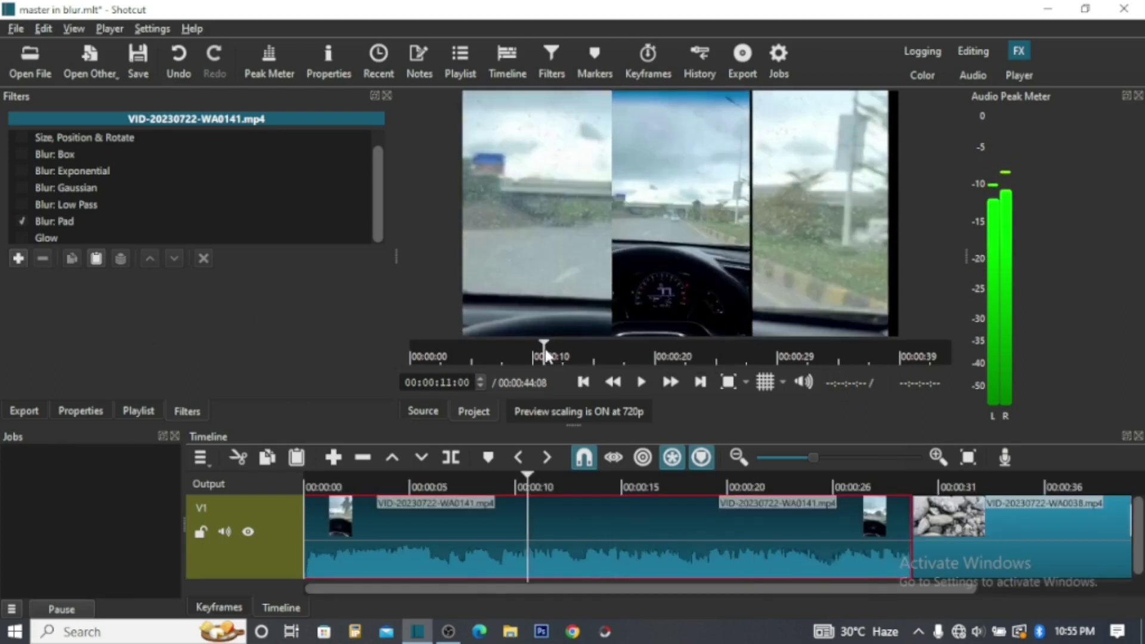
{"action": "left_click", "coordinate": [62, 217]}
{"action": "left_click", "coordinate": [79, 355]}
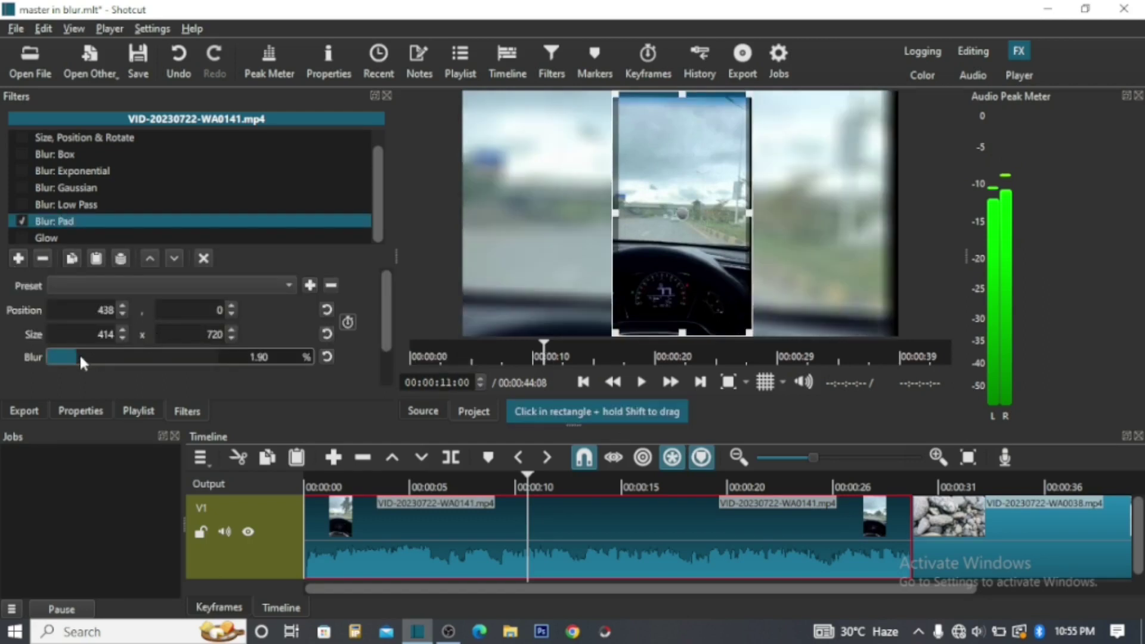
{"action": "left_click", "coordinate": [113, 361]}
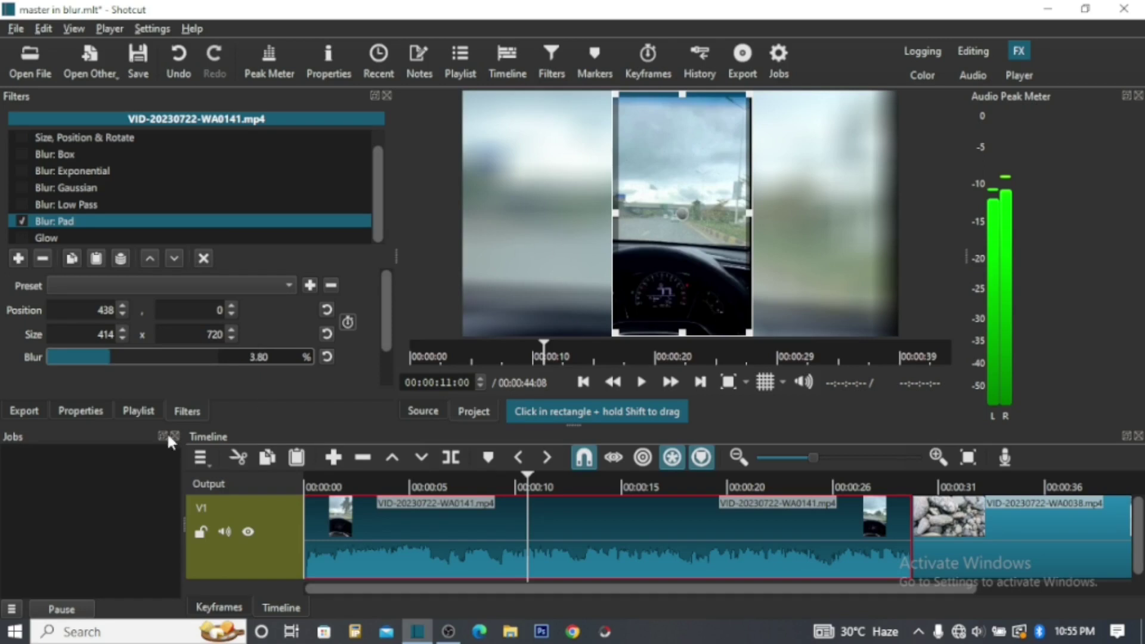
{"action": "left_click", "coordinate": [209, 357]}
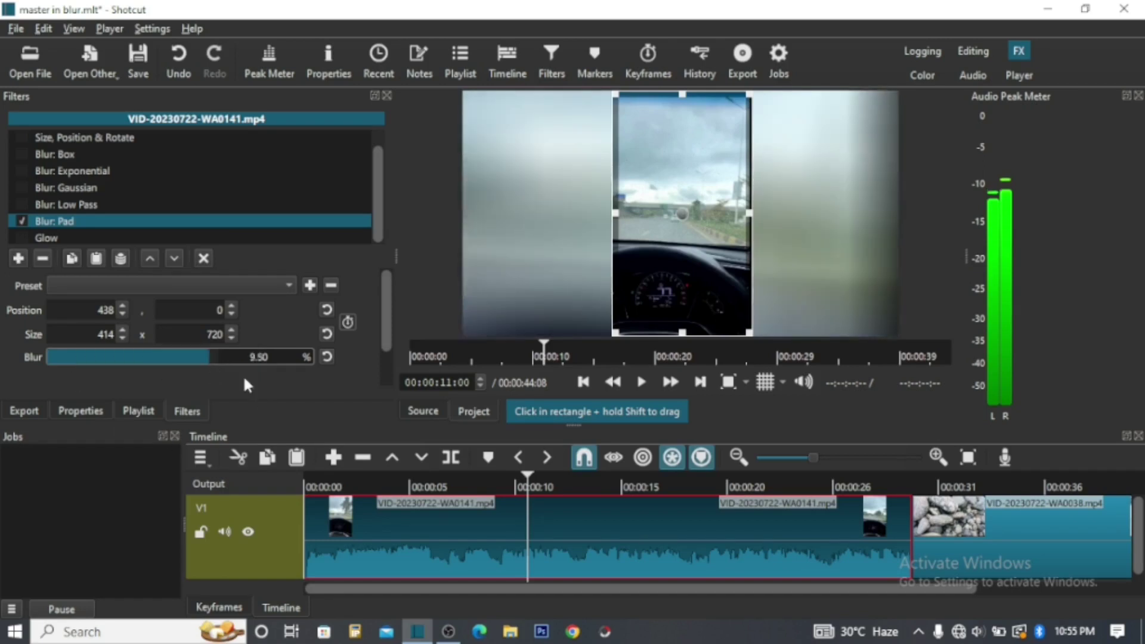
Play the clip from 11 to about 19 seconds to examine the strong Blur: Pad effect without its outline
{"action": "left_click", "coordinate": [643, 385]}
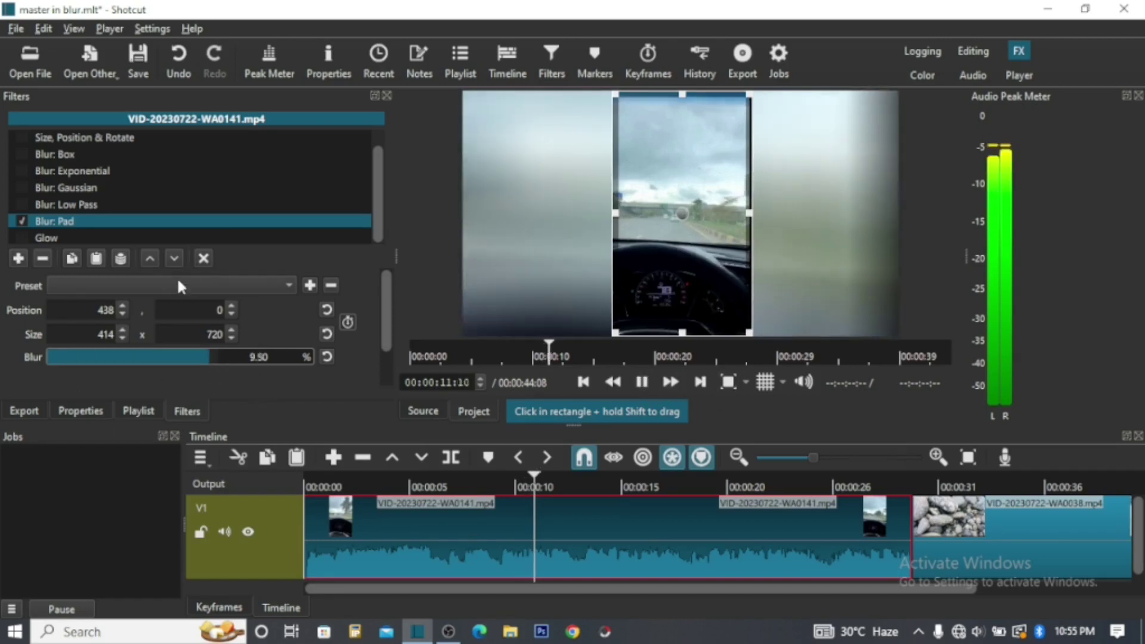
{"action": "left_click", "coordinate": [203, 258]}
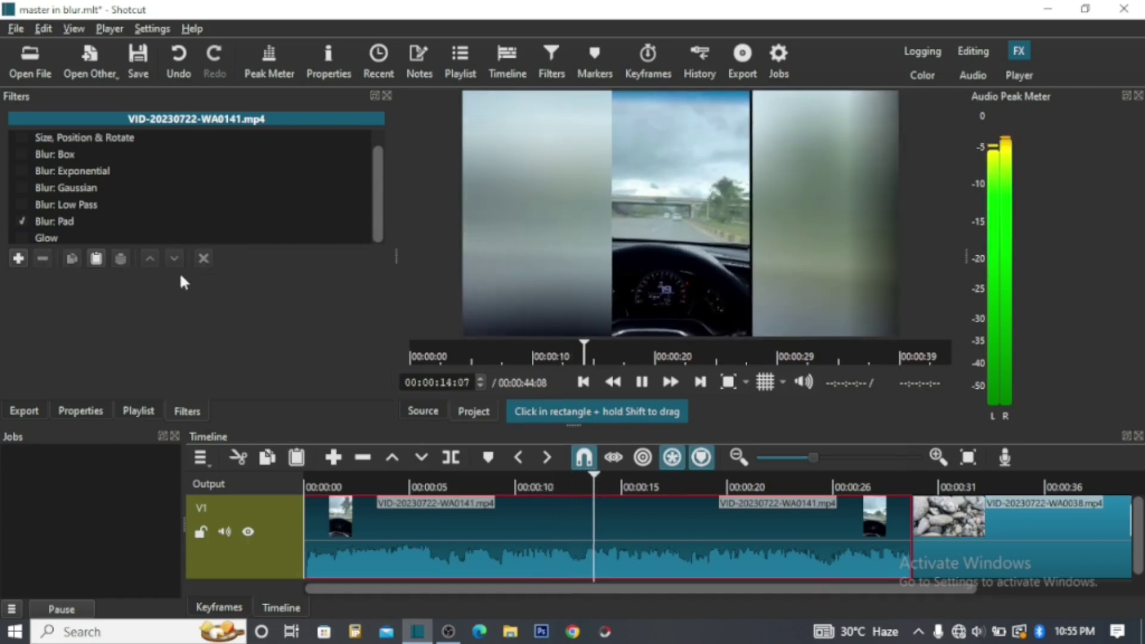
{"action": "left_click", "coordinate": [63, 222]}
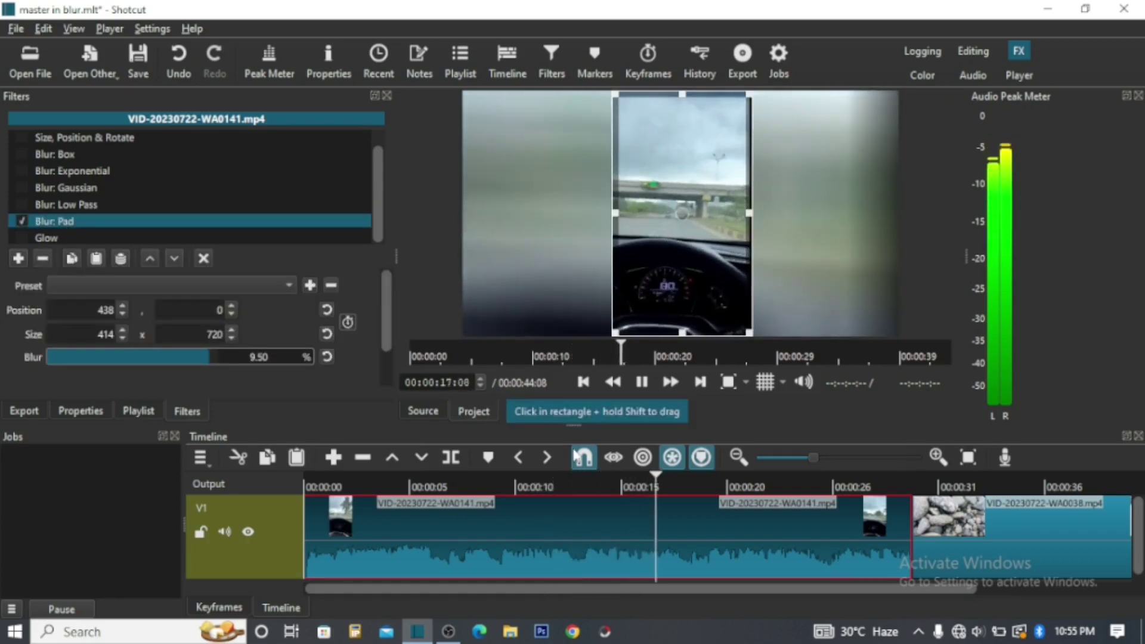
{"action": "key", "text": "space"}
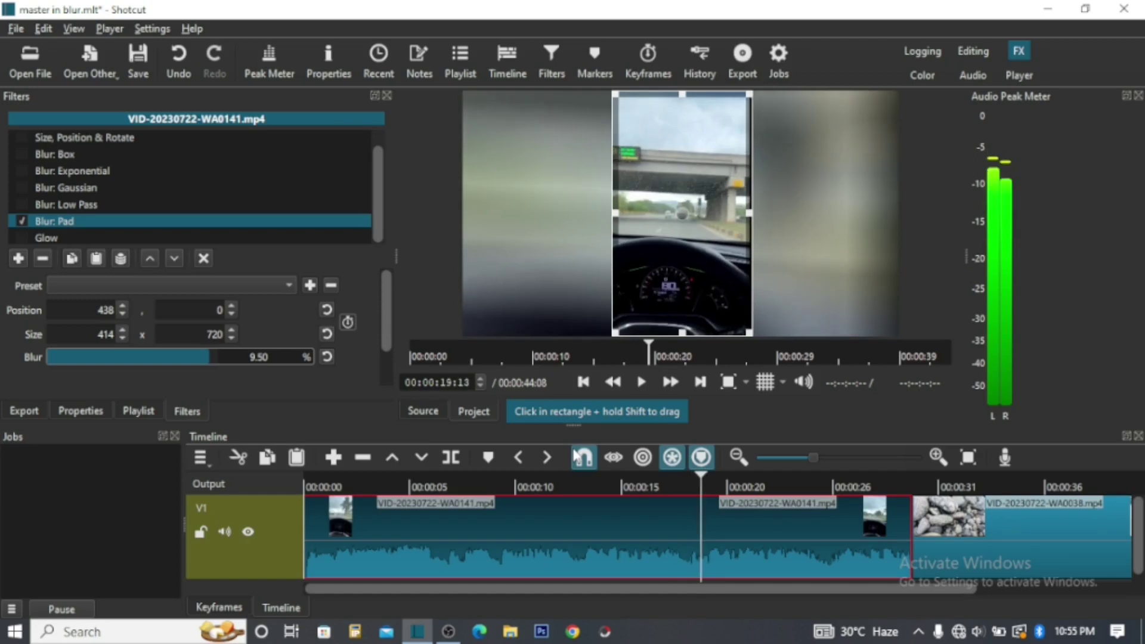
Set the Blur: Pad blur to 1.70% and preview the clip from about 2 to 7 seconds with the filter deselected
{"action": "mouse_move", "coordinate": [69, 362]}
{"action": "left_mouse_down"}
{"action": "mouse_move", "coordinate": [89, 361]}
{"action": "mouse_move", "coordinate": [76, 361]}
{"action": "left_mouse_up"}
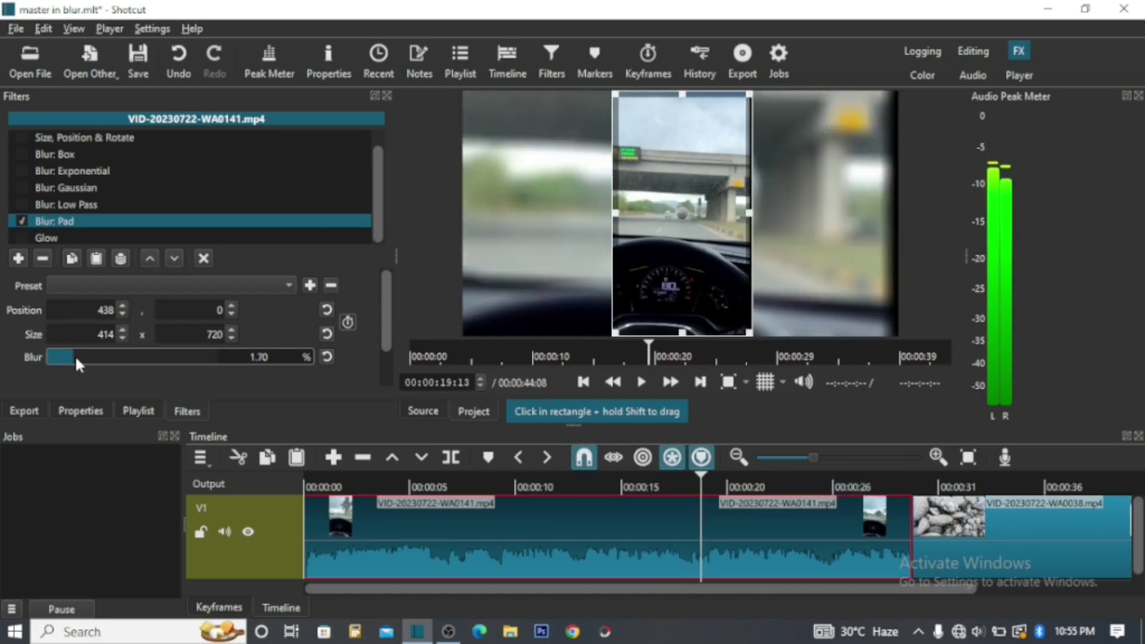
{"action": "left_click", "coordinate": [642, 387]}
{"action": "left_click", "coordinate": [350, 488]}
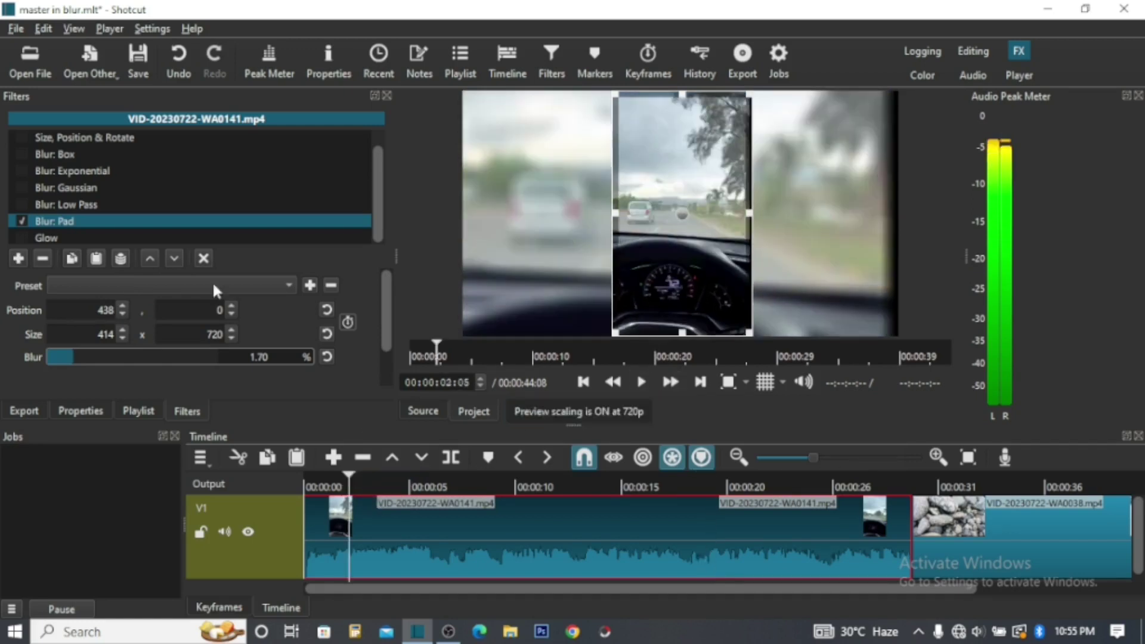
{"action": "left_click", "coordinate": [203, 258]}
{"action": "left_click", "coordinate": [641, 384]}
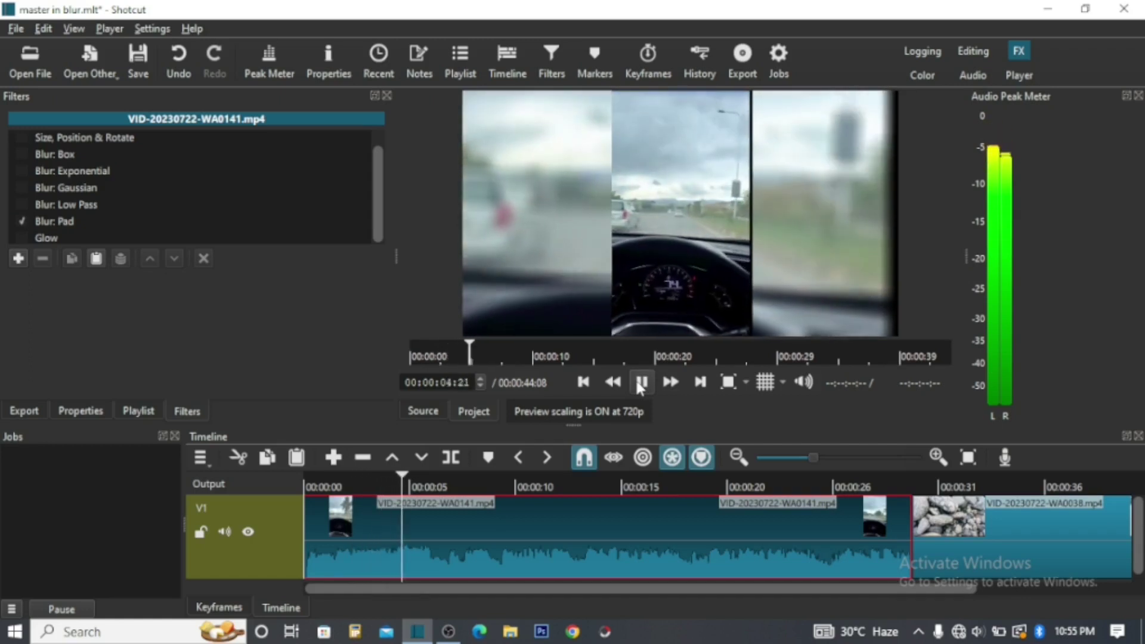
{"action": "left_click", "coordinate": [640, 383]}
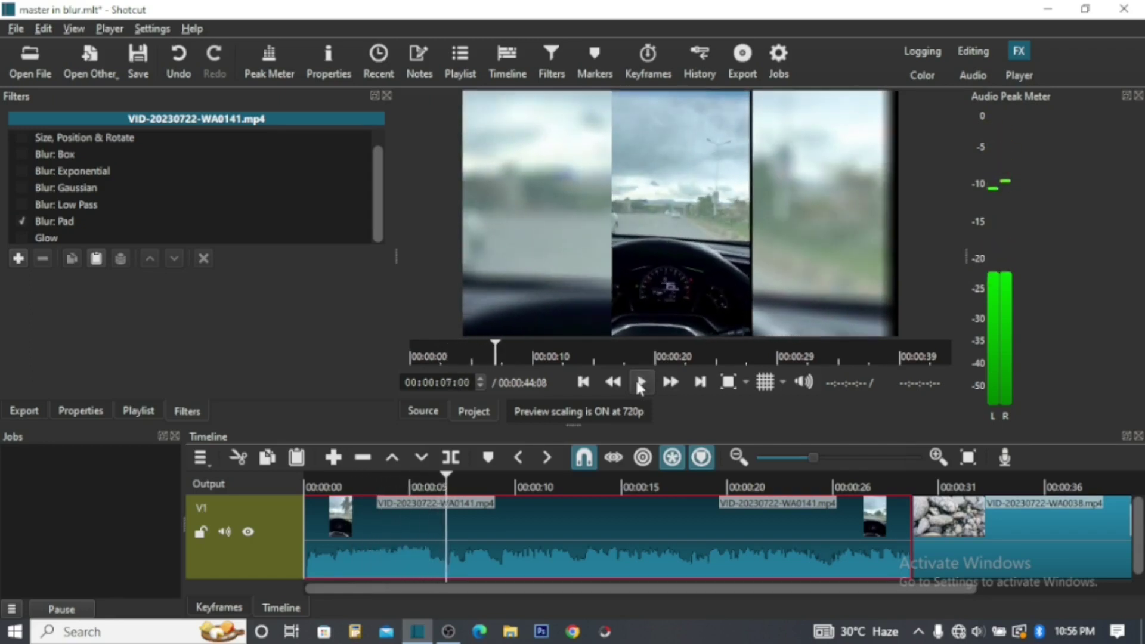
Disable Blur: Pad, enable Blur: Low Pass and raise its amount through 31.4% to 50.7%
{"action": "left_click", "coordinate": [16, 220]}
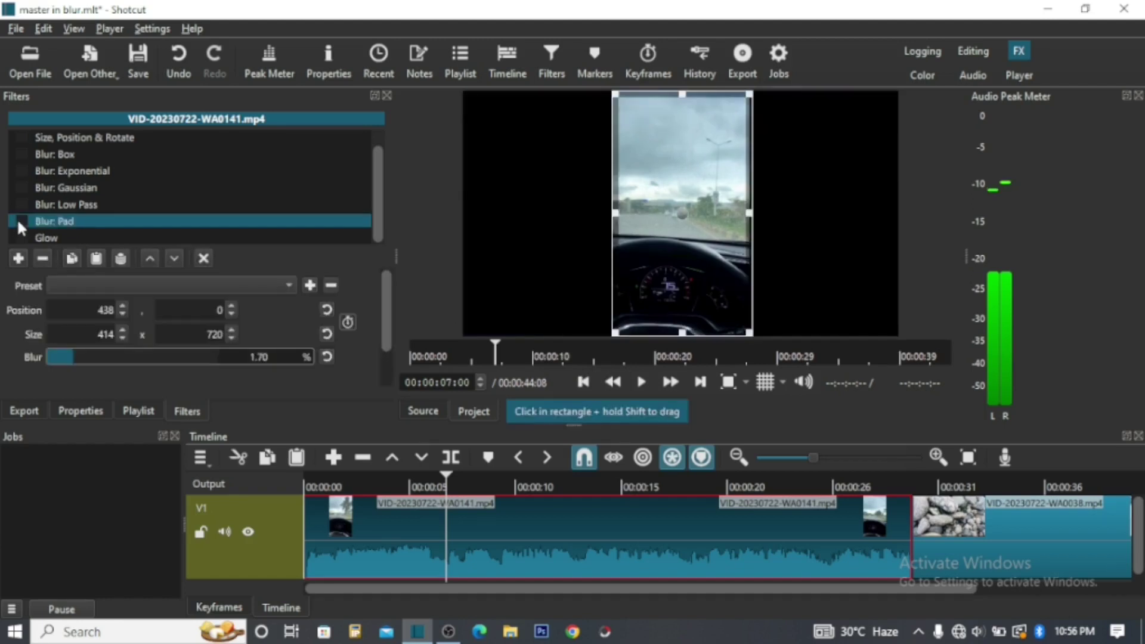
{"action": "left_click", "coordinate": [22, 204]}
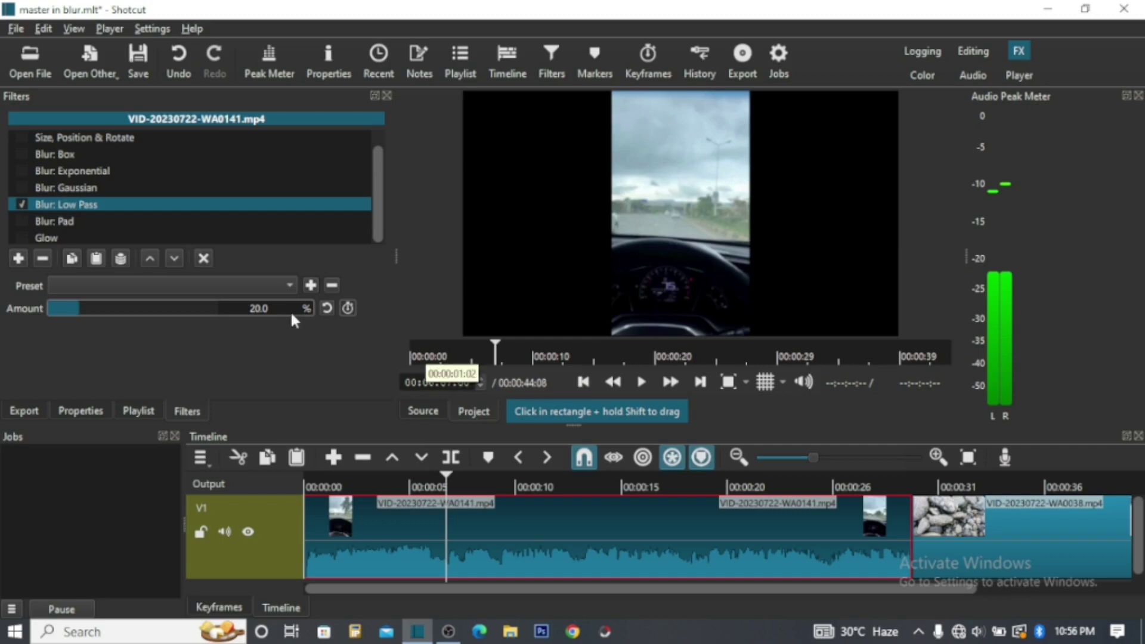
{"action": "left_click_drag", "start_coordinate": [100, 312], "coordinate": [137, 317]}
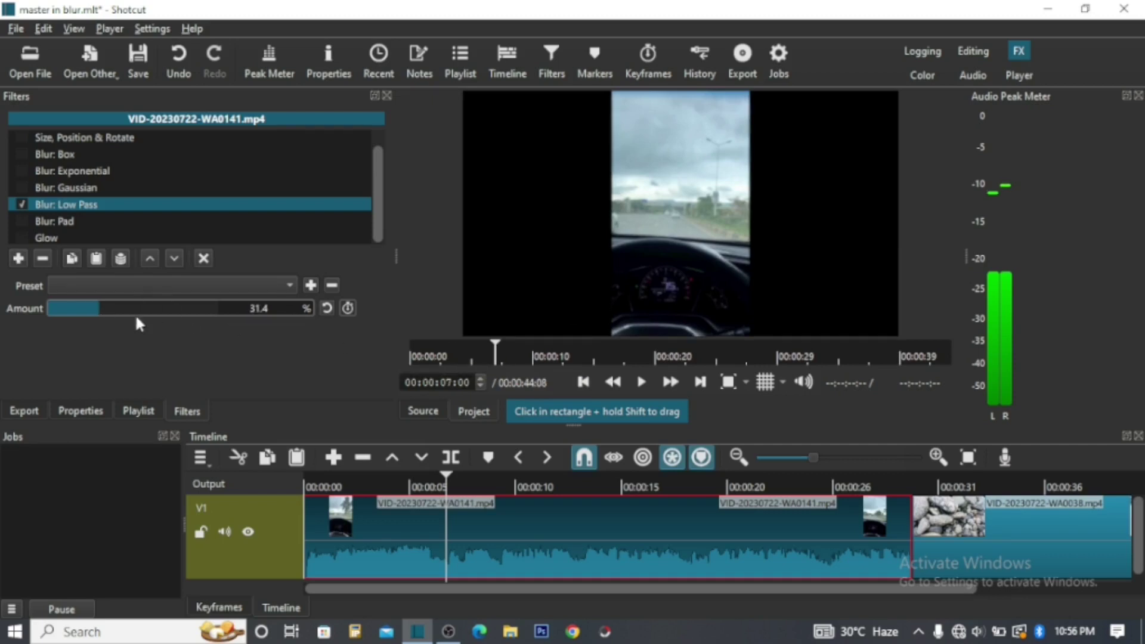
{"action": "left_click_drag", "start_coordinate": [220, 308], "coordinate": [134, 313]}
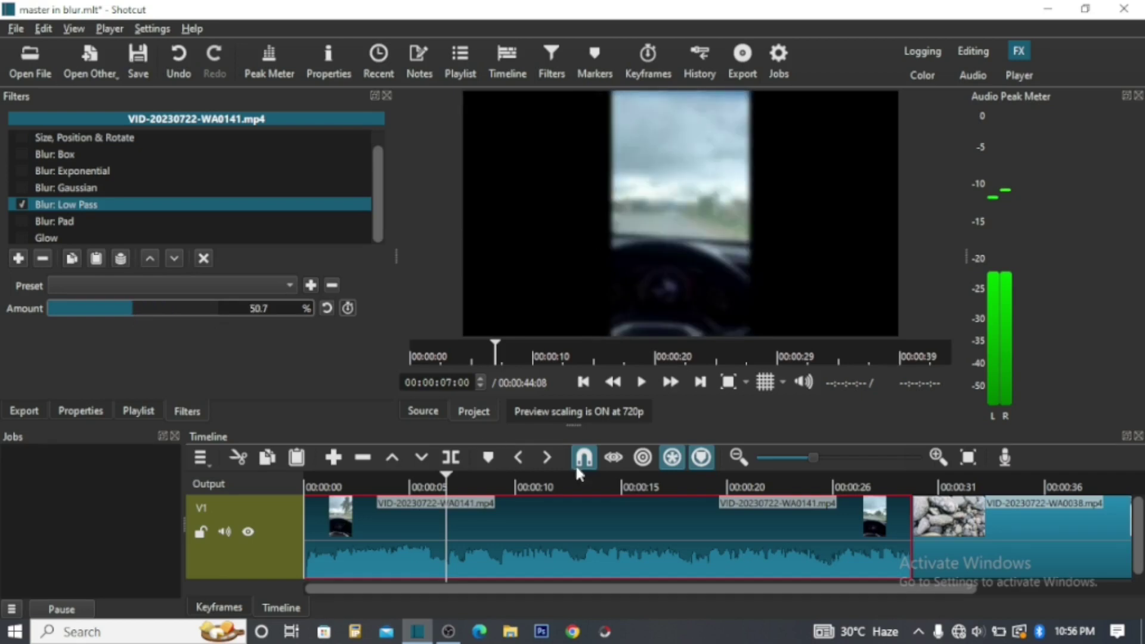
Copy the Blur: Low Pass filter from VID-20230722-WA0141.mp4 and paste it onto VID-20230722-WA0038.mp4, selecting the pasted filter
{"action": "left_click", "coordinate": [72, 260]}
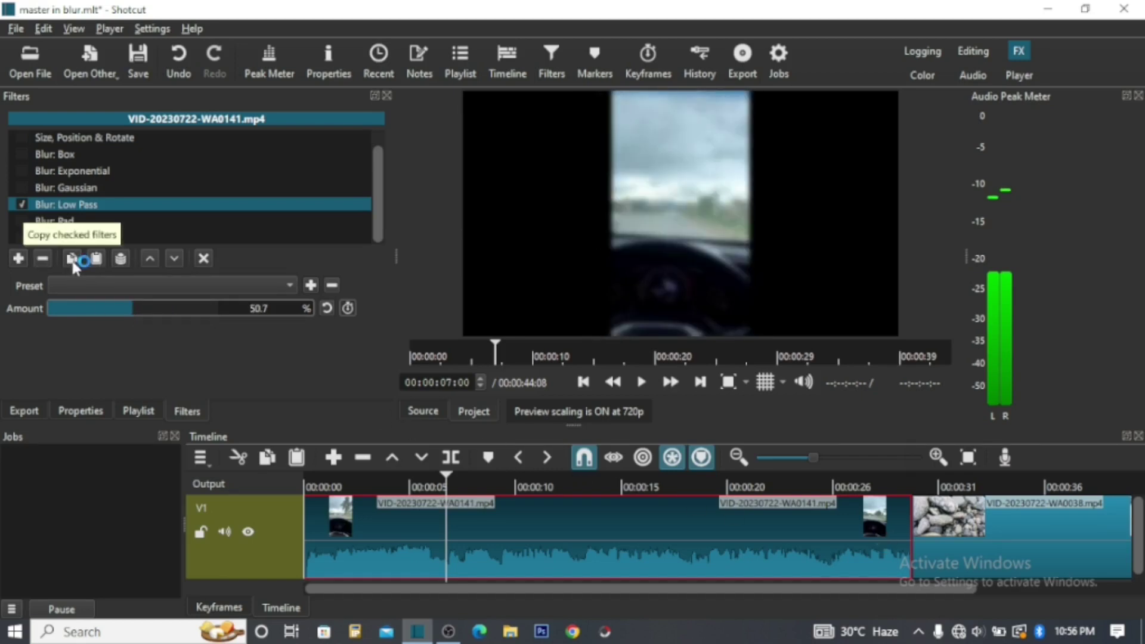
{"action": "left_click", "coordinate": [961, 523]}
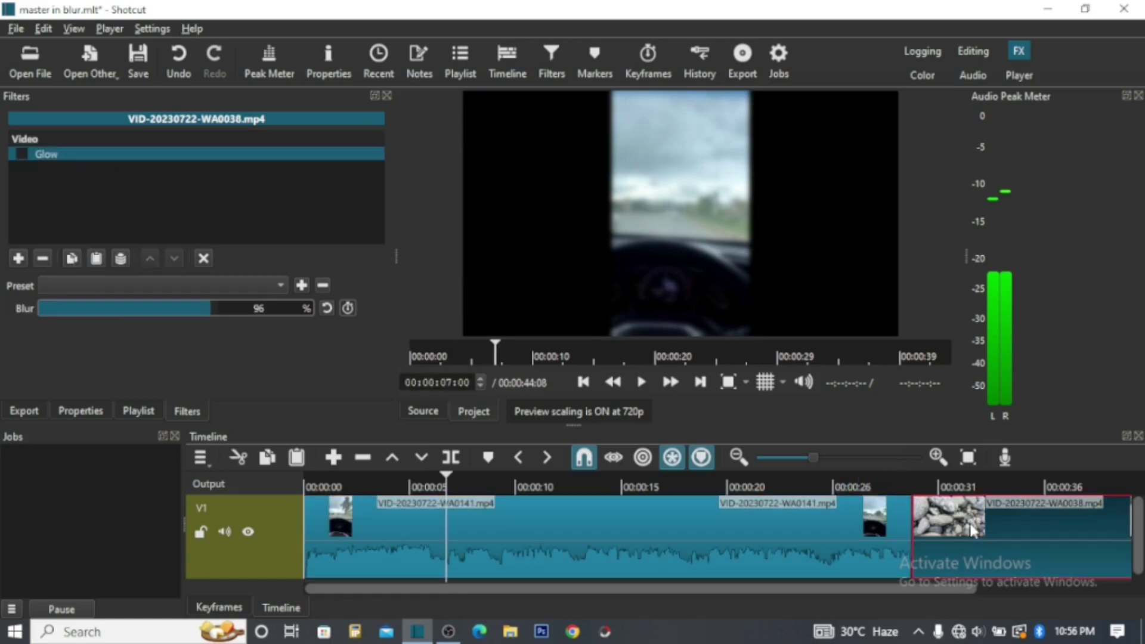
{"action": "left_click", "coordinate": [95, 258]}
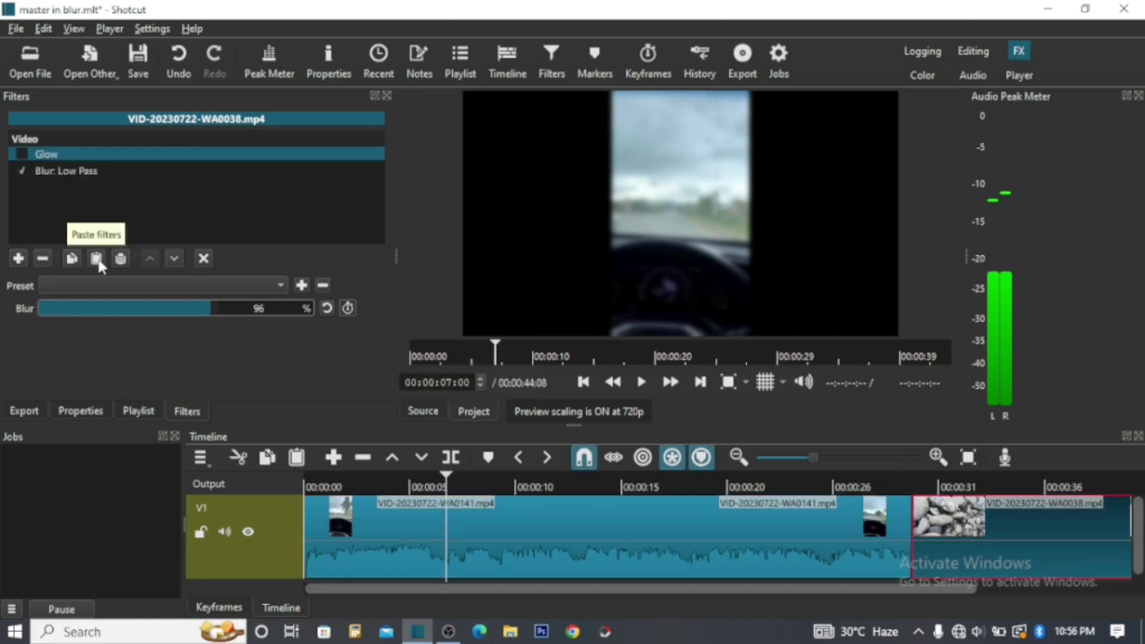
{"action": "left_click", "coordinate": [66, 171]}
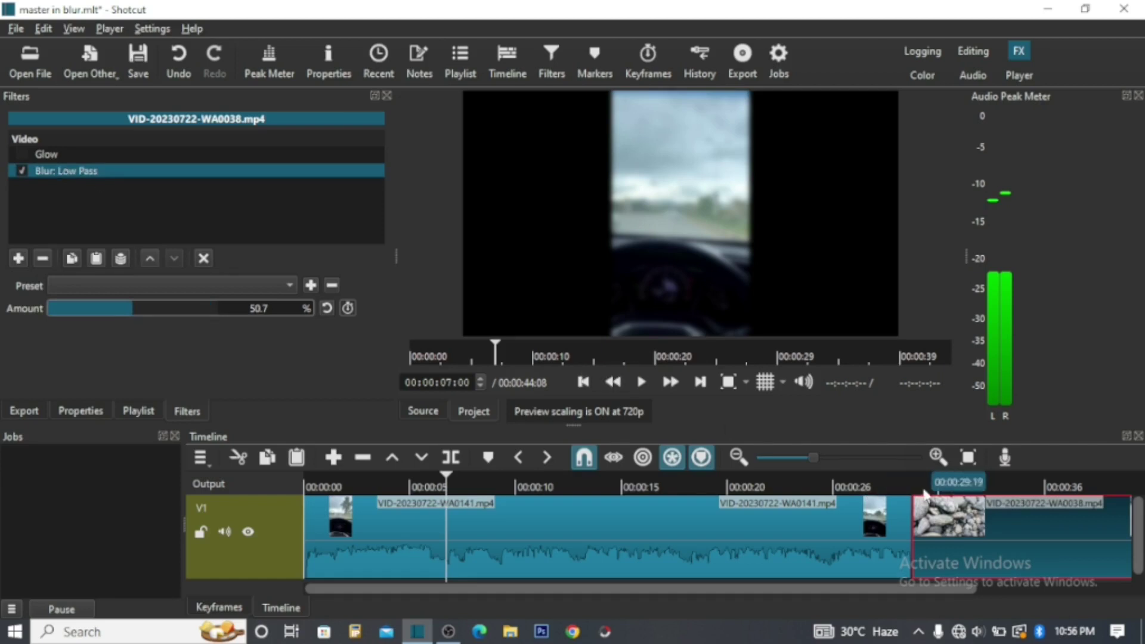
Play the second clip from about 30 to 41 seconds while trying Blur: Low Pass amounts of 0.0%, 10.1%, 73.9% and 62.3%
{"action": "left_click", "coordinate": [924, 485]}
{"action": "left_click", "coordinate": [49, 309]}
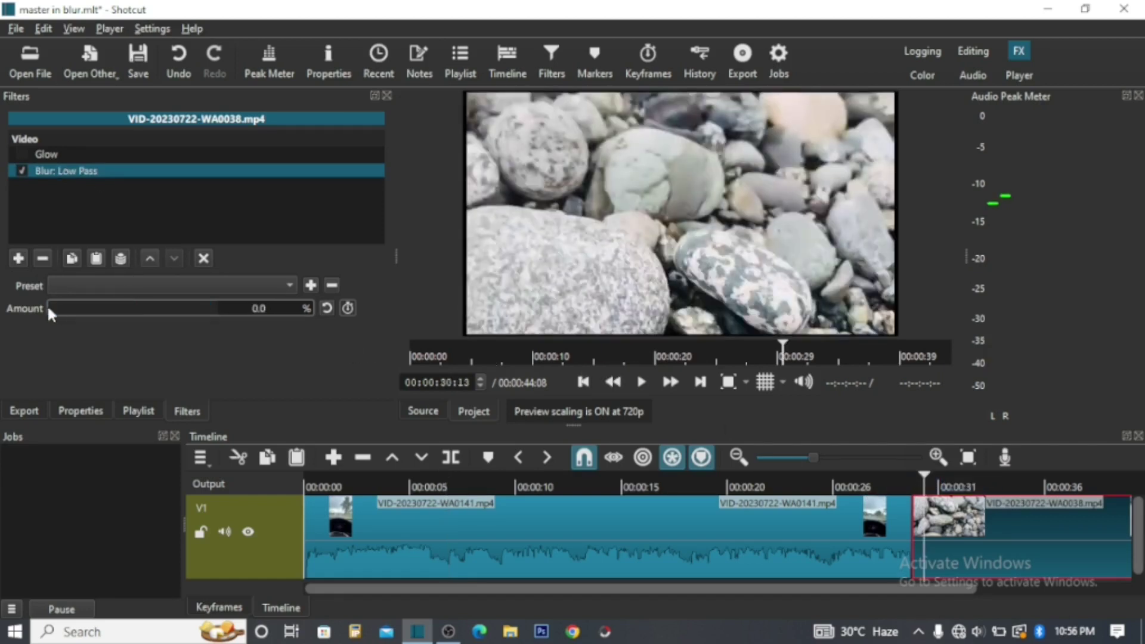
{"action": "left_click", "coordinate": [64, 315]}
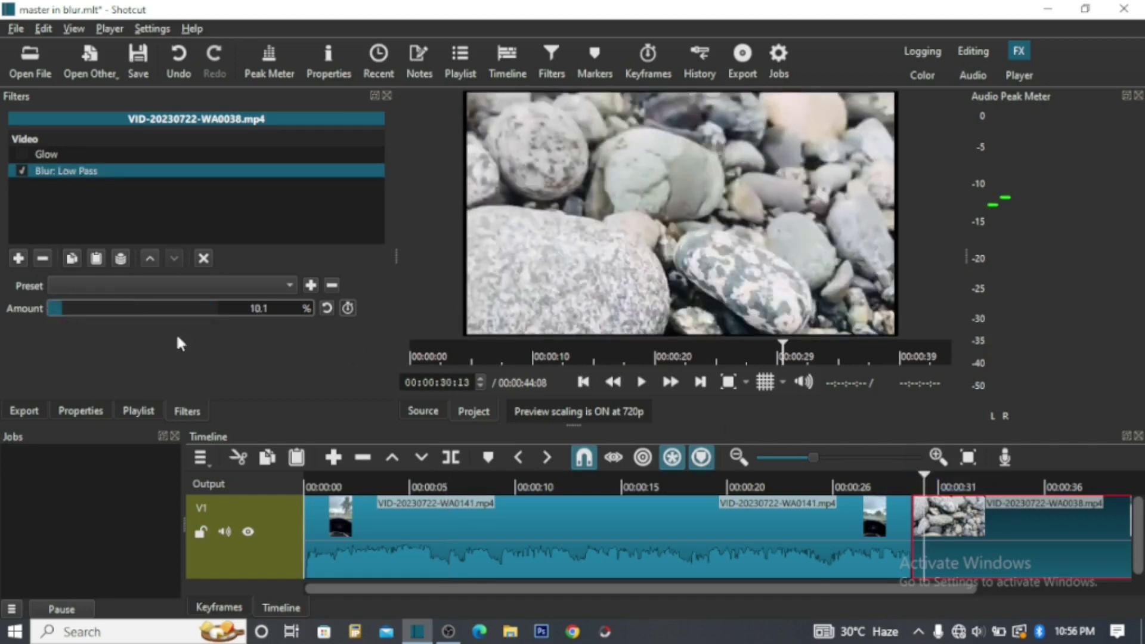
{"action": "left_click", "coordinate": [641, 383]}
{"action": "left_click_drag", "start_coordinate": [116, 306], "coordinate": [174, 308]}
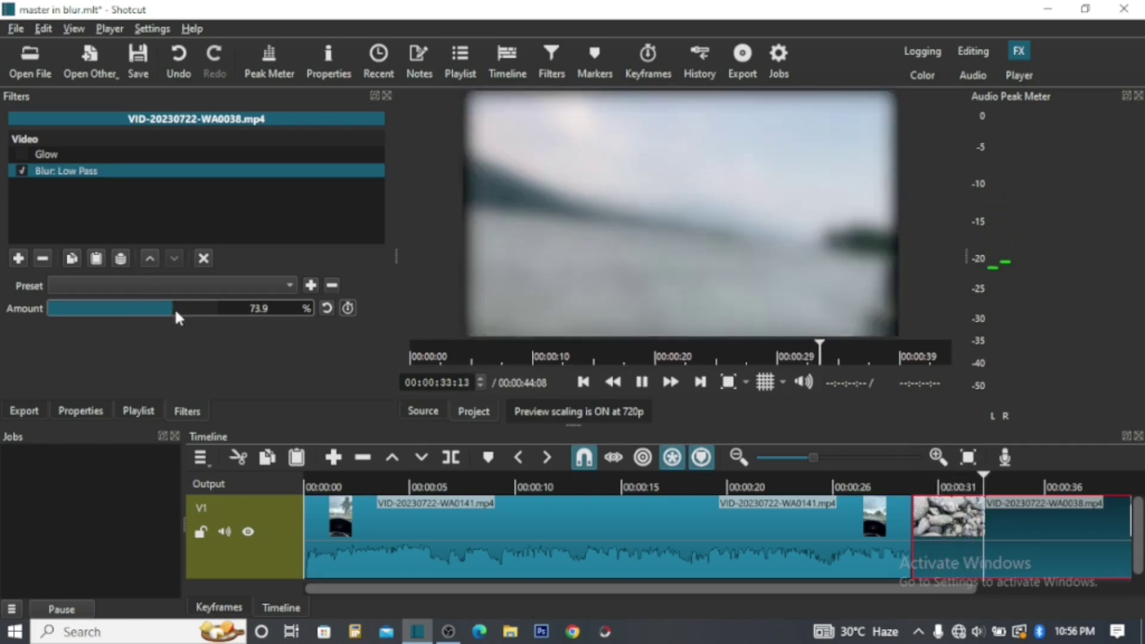
{"action": "left_click_drag", "start_coordinate": [106, 298], "coordinate": [156, 319]}
{"action": "key", "text": "space"}
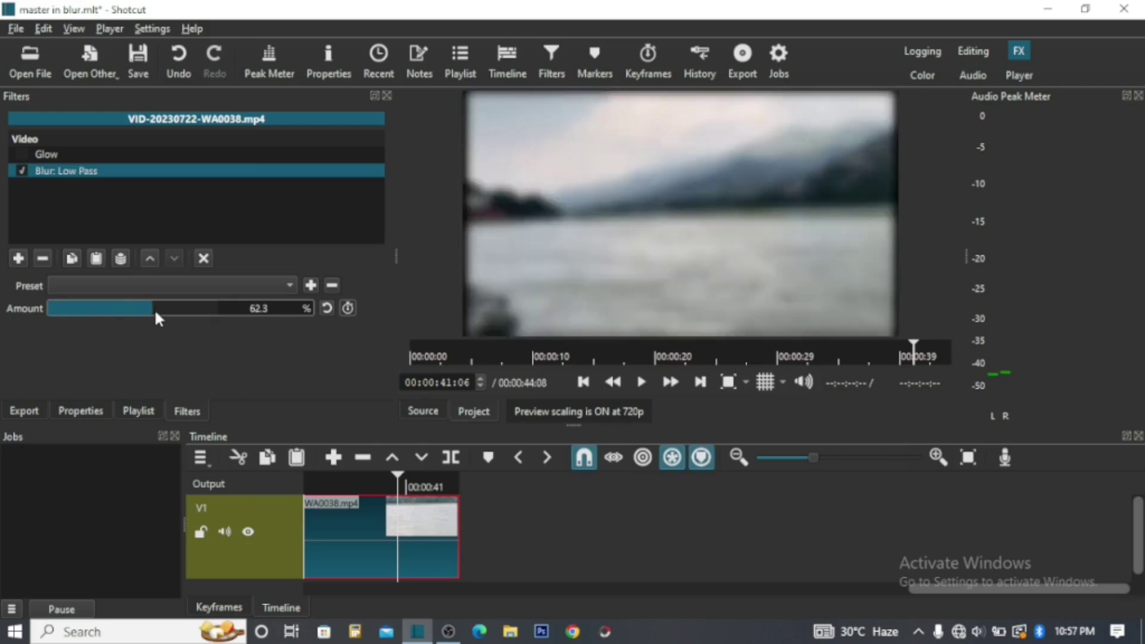
Check the available Blur: Low Pass presets, reset the filter's amount to its default and lower it
{"action": "left_click", "coordinate": [203, 285]}
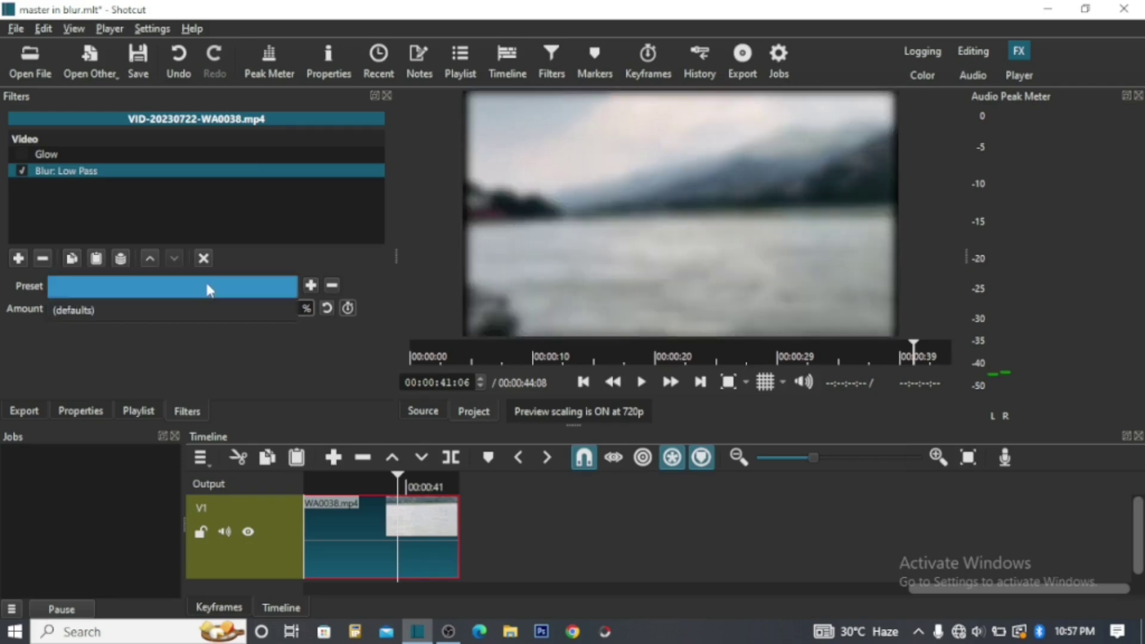
{"action": "left_click", "coordinate": [142, 377]}
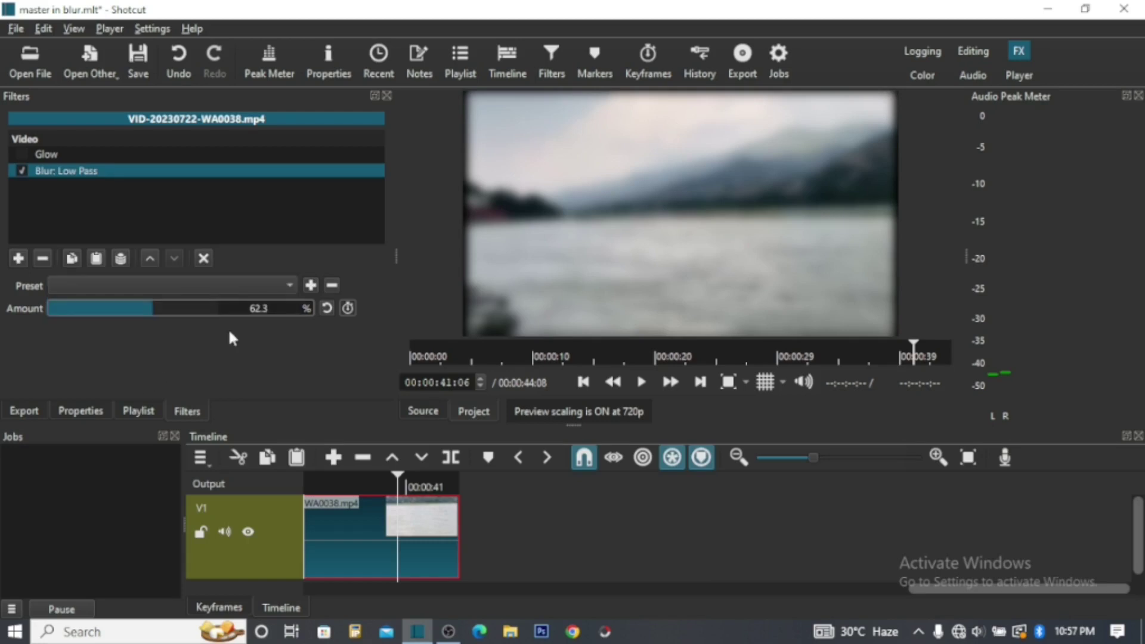
{"action": "left_click", "coordinate": [325, 307]}
{"action": "left_click_drag", "start_coordinate": [87, 304], "coordinate": [38, 306]}
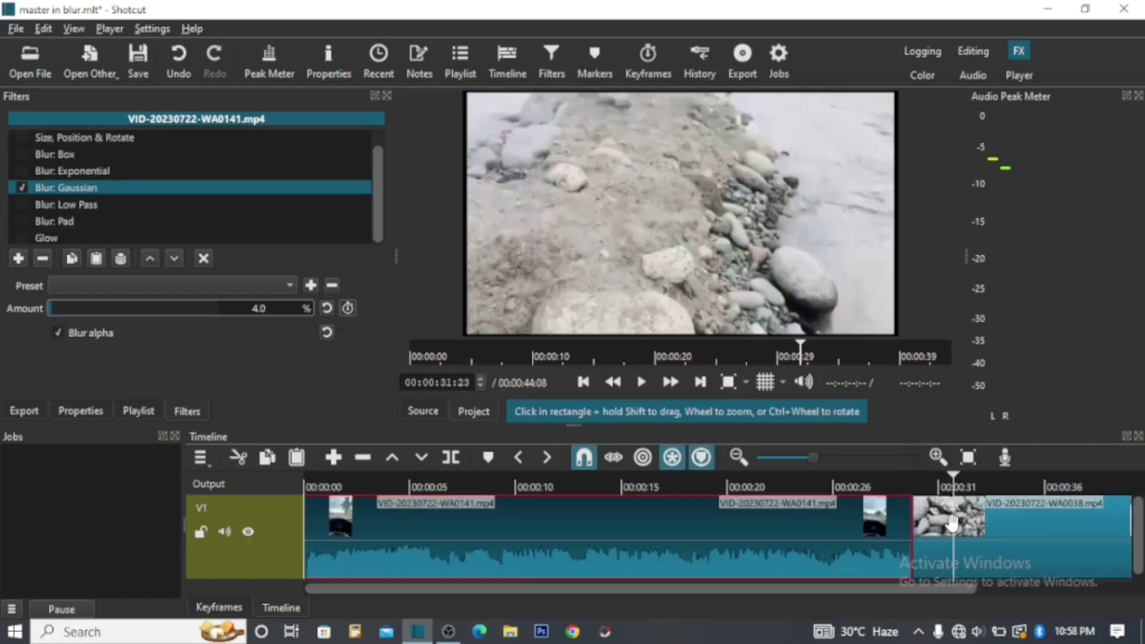
Paste the copied Blur: Gaussian filter onto VID-20230722-WA0038.mp4, and disable Blur: Low Pass with its amount at 55.6%
{"action": "left_click", "coordinate": [953, 523]}
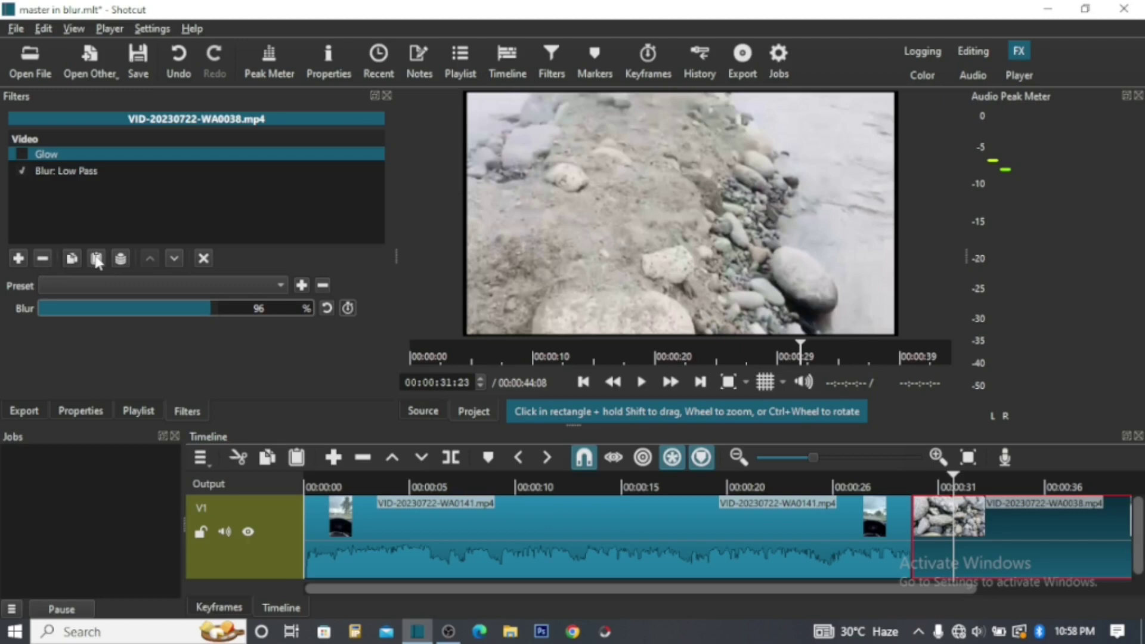
{"action": "left_click", "coordinate": [96, 260]}
{"action": "left_click", "coordinate": [72, 188]}
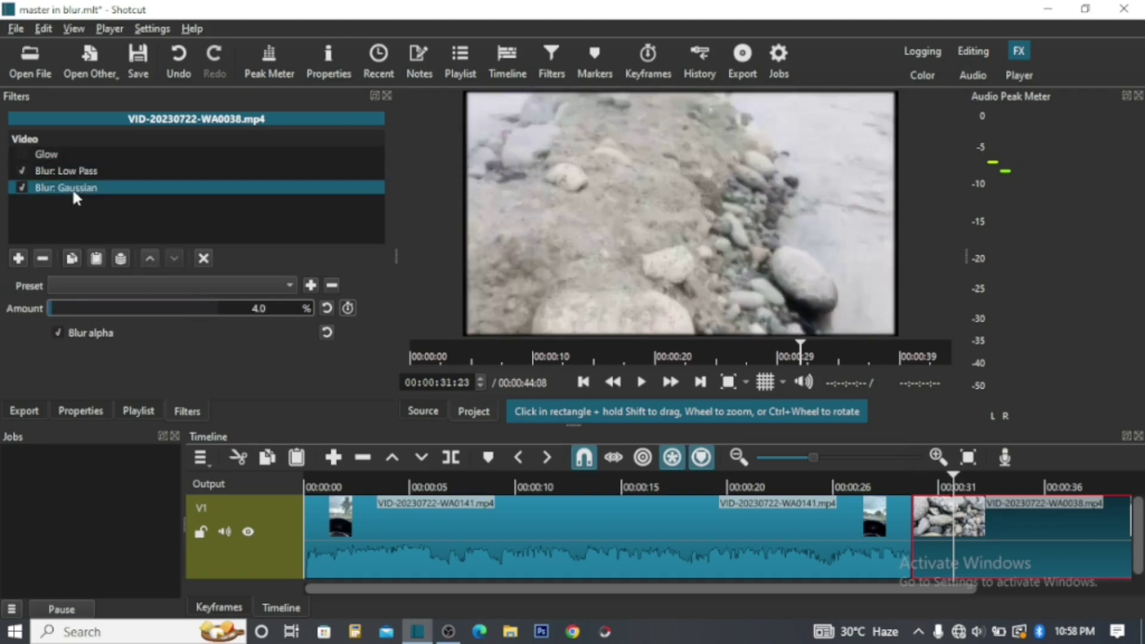
{"action": "left_click", "coordinate": [21, 172]}
{"action": "left_click_drag", "start_coordinate": [93, 314], "coordinate": [164, 316]}
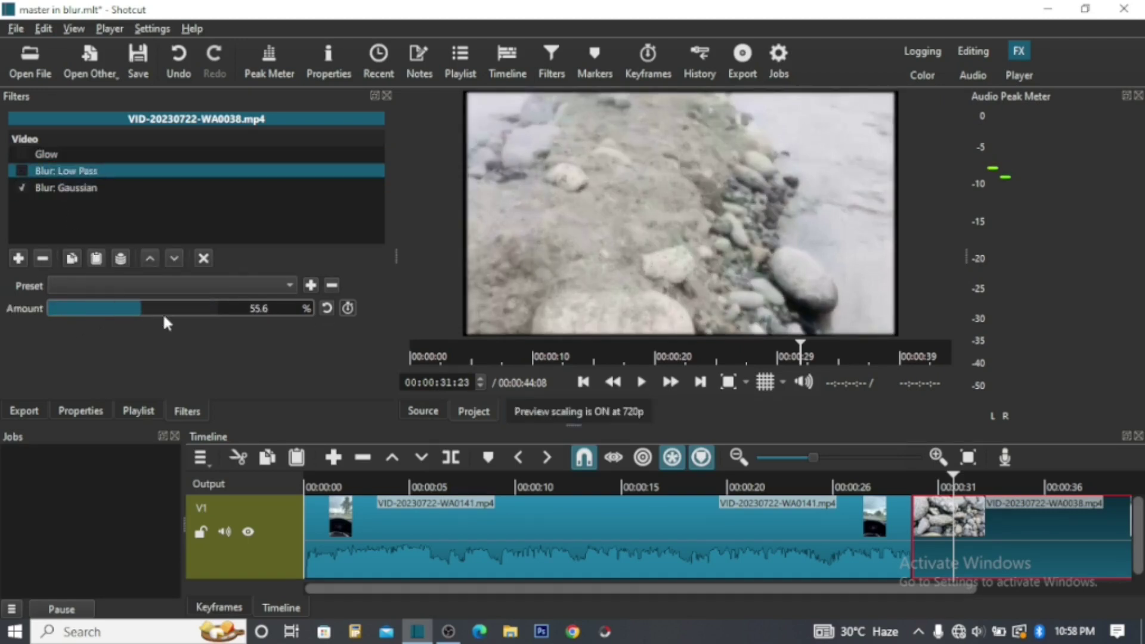
Move the playhead to about 30 seconds and undo the accidental timeline edit
{"action": "left_click", "coordinate": [926, 485]}
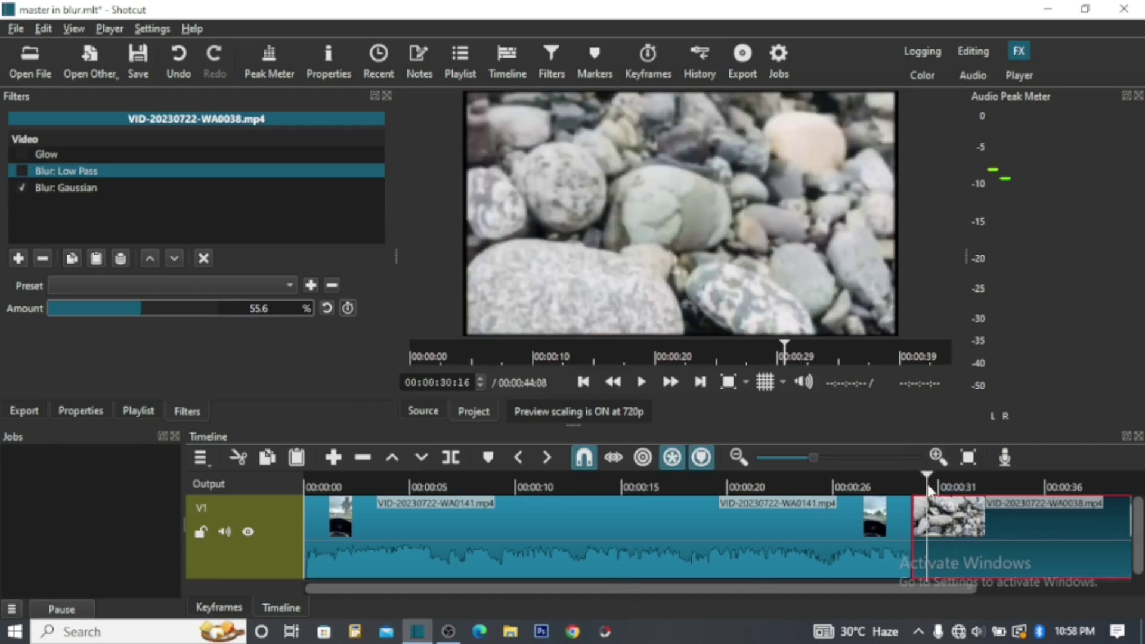
{"action": "key", "text": "End"}
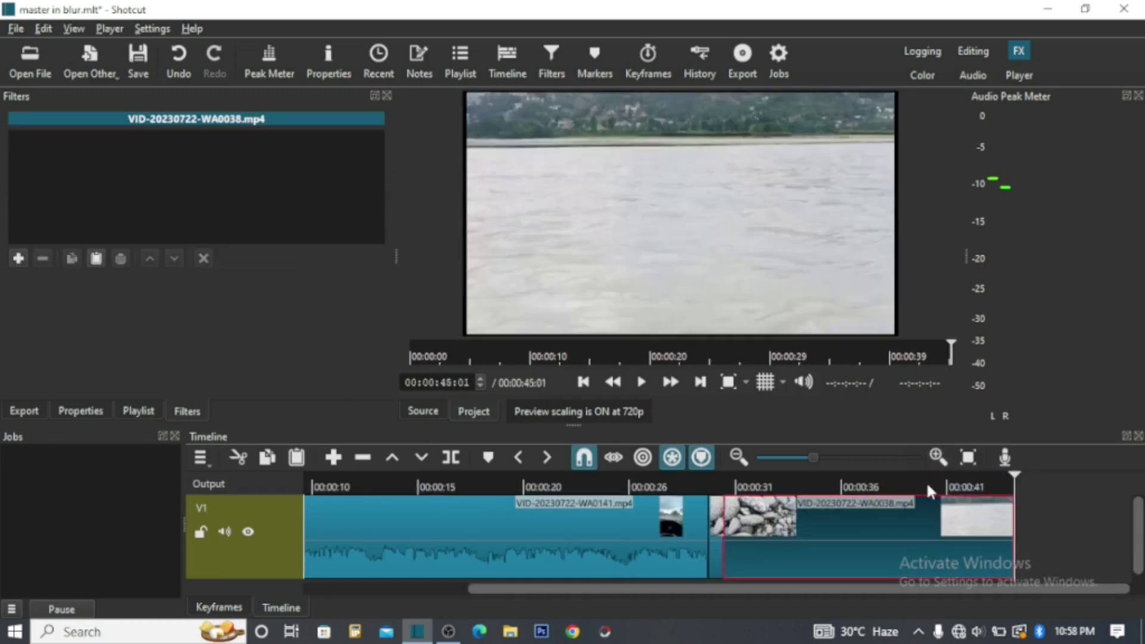
{"action": "key", "text": "ctrl+z"}
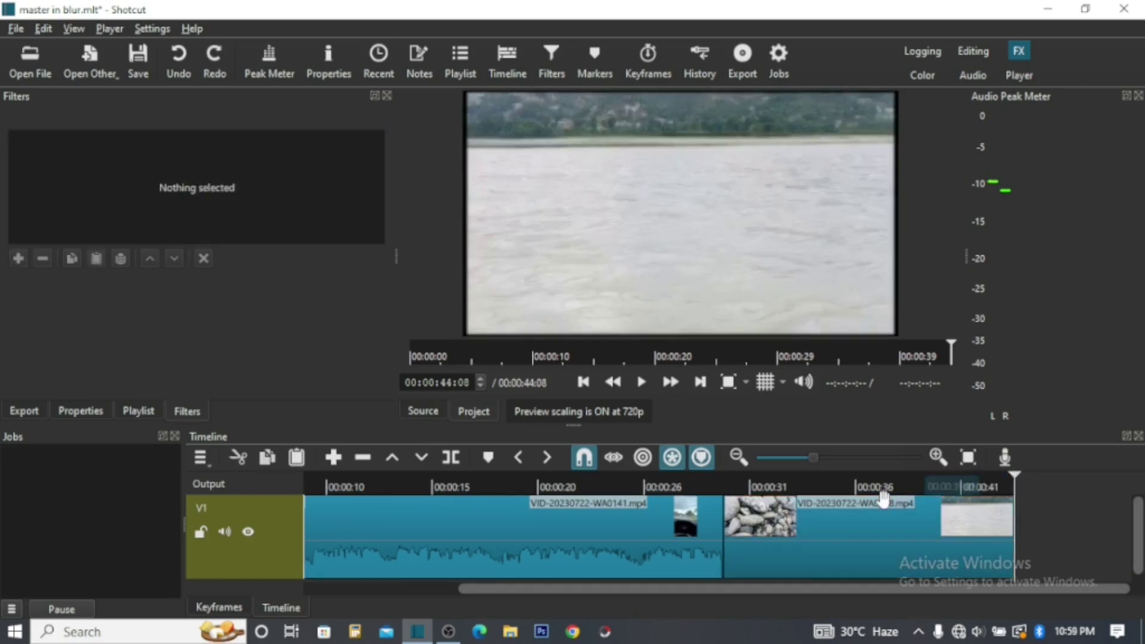
Play the second clip from about 31 to 34 seconds to examine the Blur: Gaussian effect
{"action": "left_click", "coordinate": [748, 488]}
{"action": "key", "text": "space"}
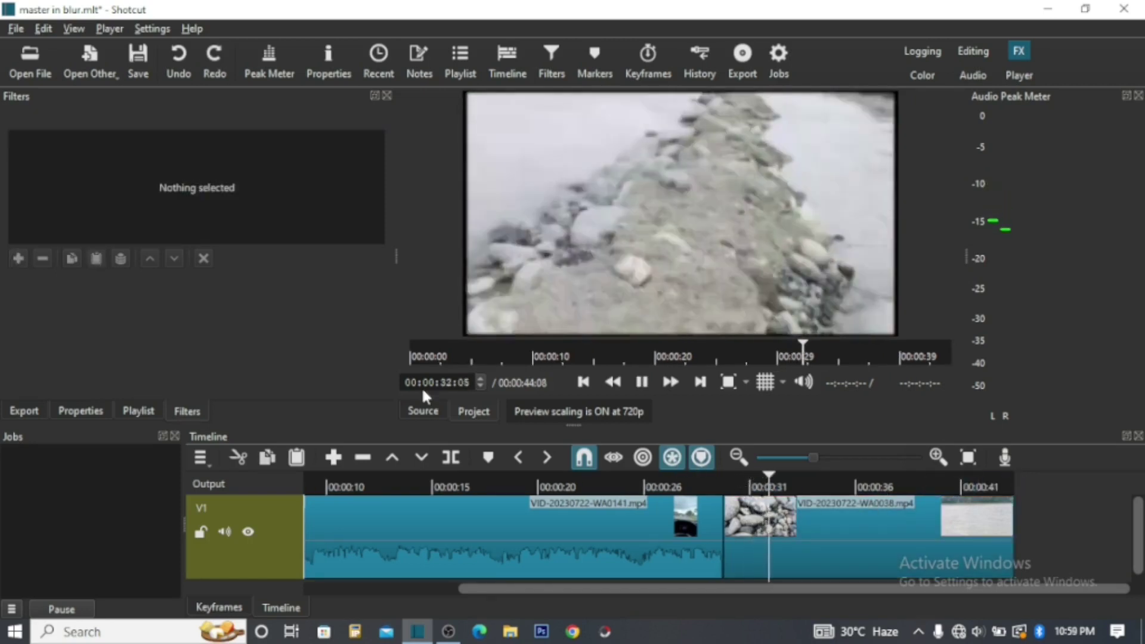
{"action": "key", "text": "space"}
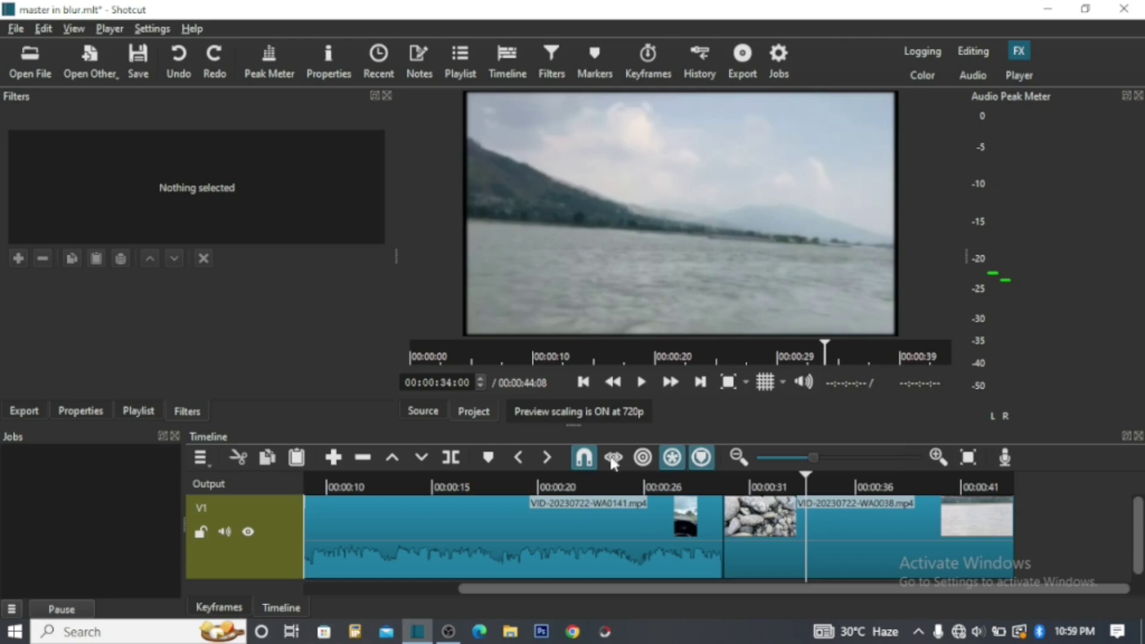
Select the second clip and change the disabled Glow filter's blur through 62% and 16% to 89% while previewing to about 40 seconds
{"action": "left_click", "coordinate": [762, 537]}
{"action": "left_click", "coordinate": [149, 305]}
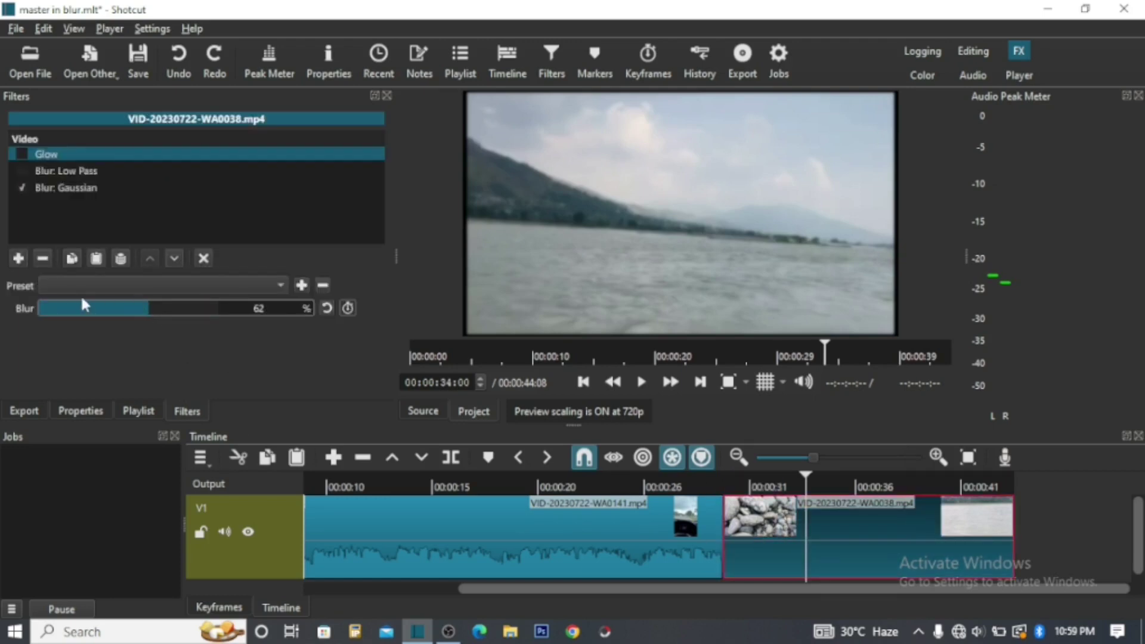
{"action": "left_click", "coordinate": [51, 309]}
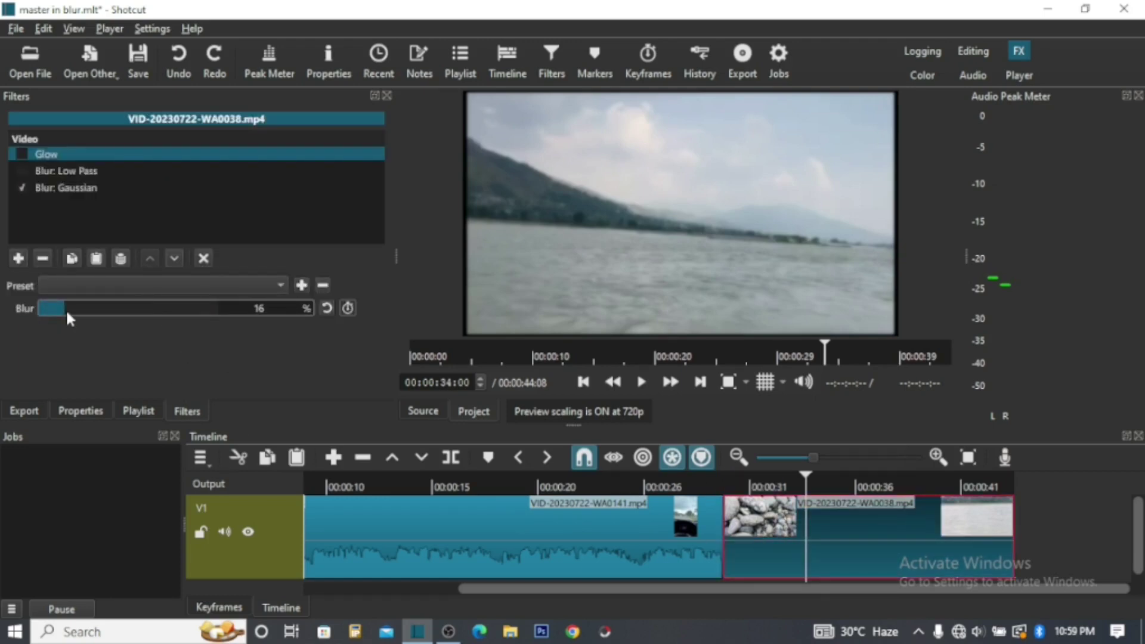
{"action": "key", "text": "space"}
{"action": "left_click", "coordinate": [89, 307]}
{"action": "left_click_drag", "start_coordinate": [115, 311], "coordinate": [199, 306]}
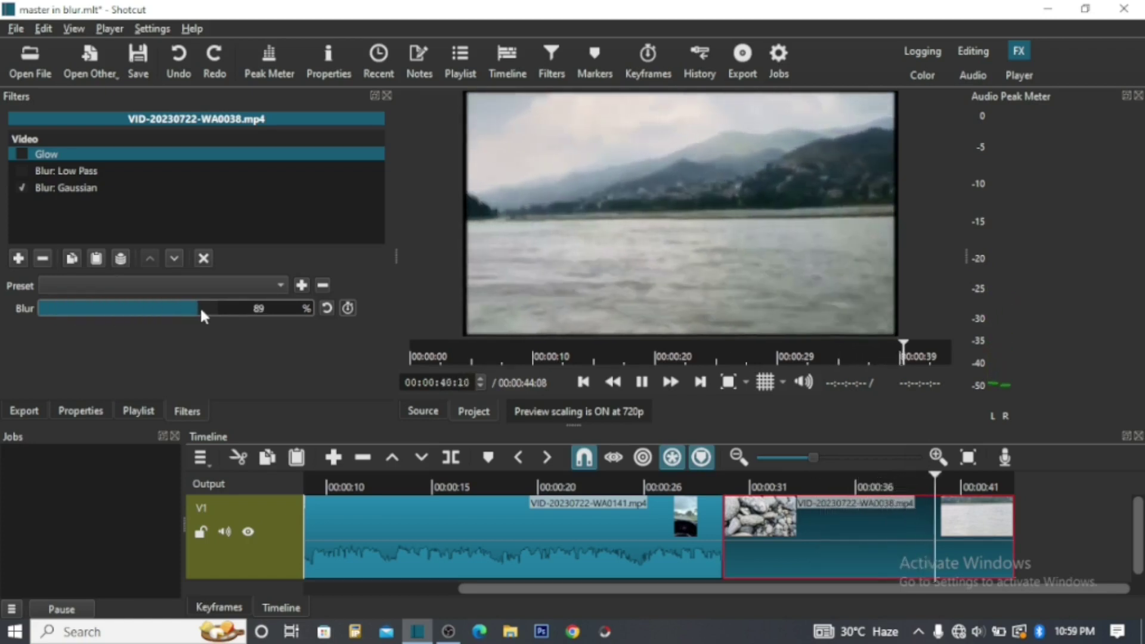
{"action": "key", "text": "space"}
{"action": "left_click", "coordinate": [226, 306]}
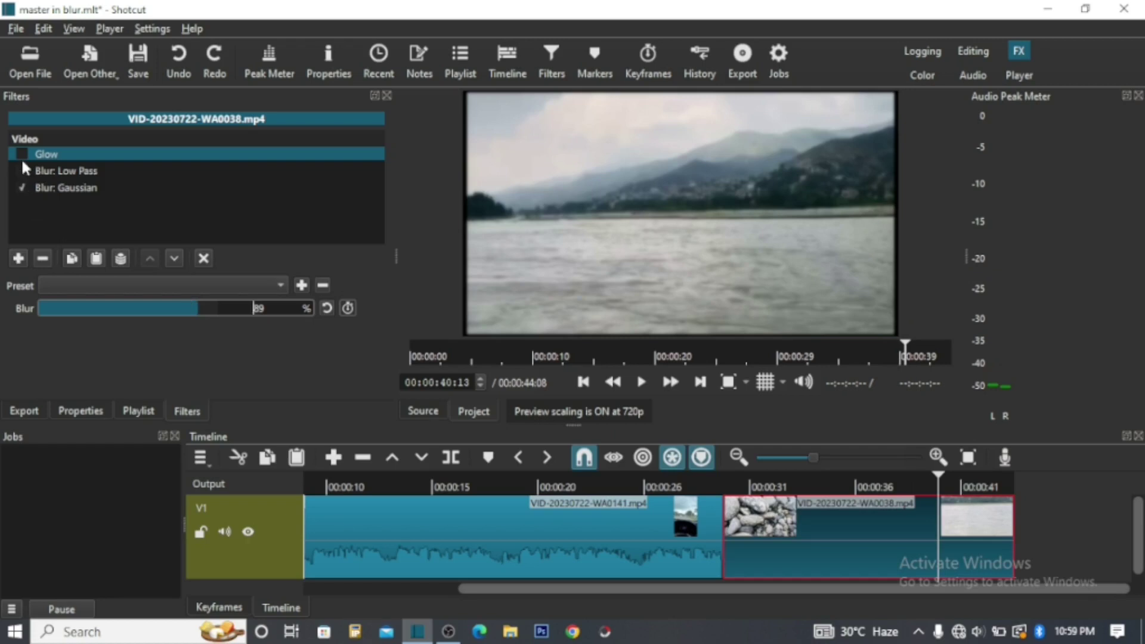
Raise the Blur: Gaussian amount, bring it to 14.0% and play the clip to its end
{"action": "left_click", "coordinate": [23, 184]}
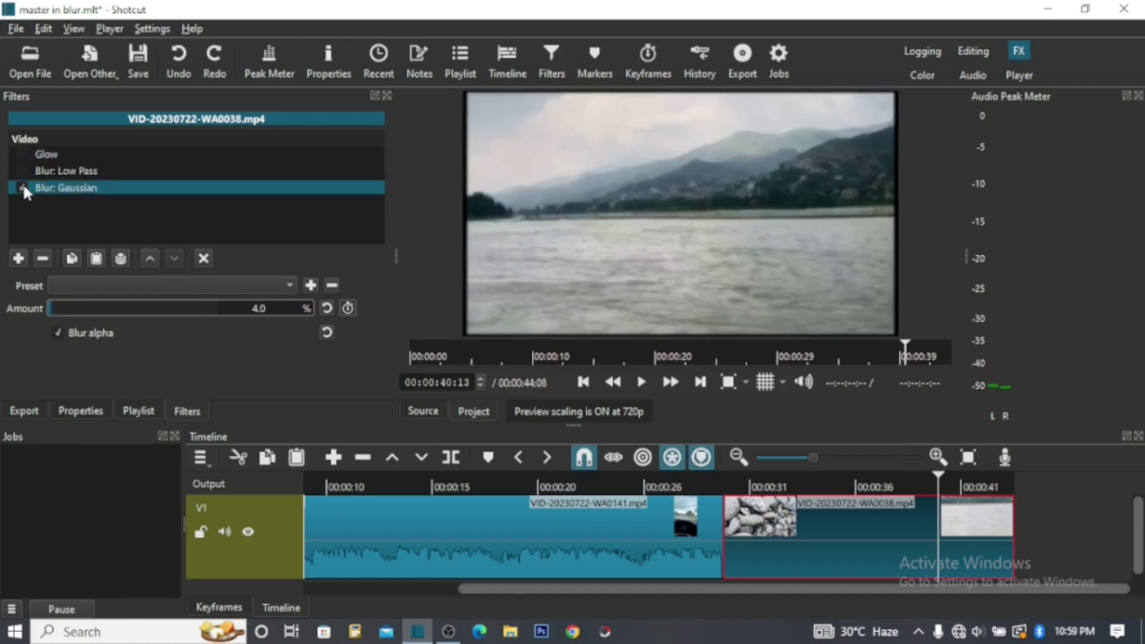
{"action": "left_click", "coordinate": [80, 309]}
{"action": "left_click_drag", "start_coordinate": [95, 310], "coordinate": [191, 298]}
{"action": "left_click_drag", "start_coordinate": [102, 288], "coordinate": [72, 313]}
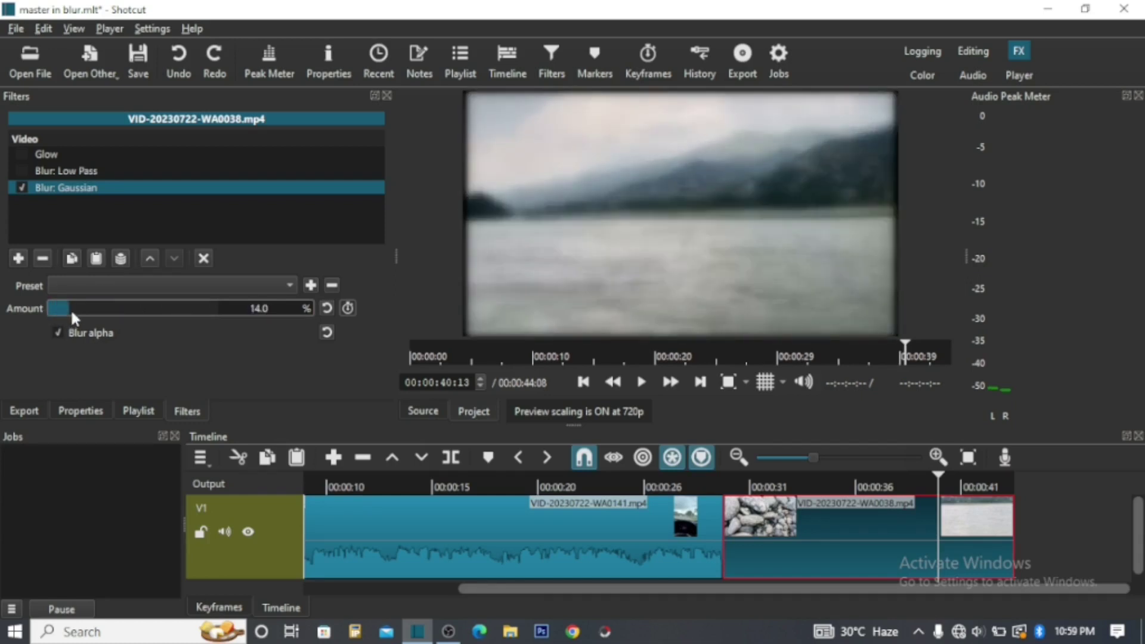
{"action": "key", "text": "space"}
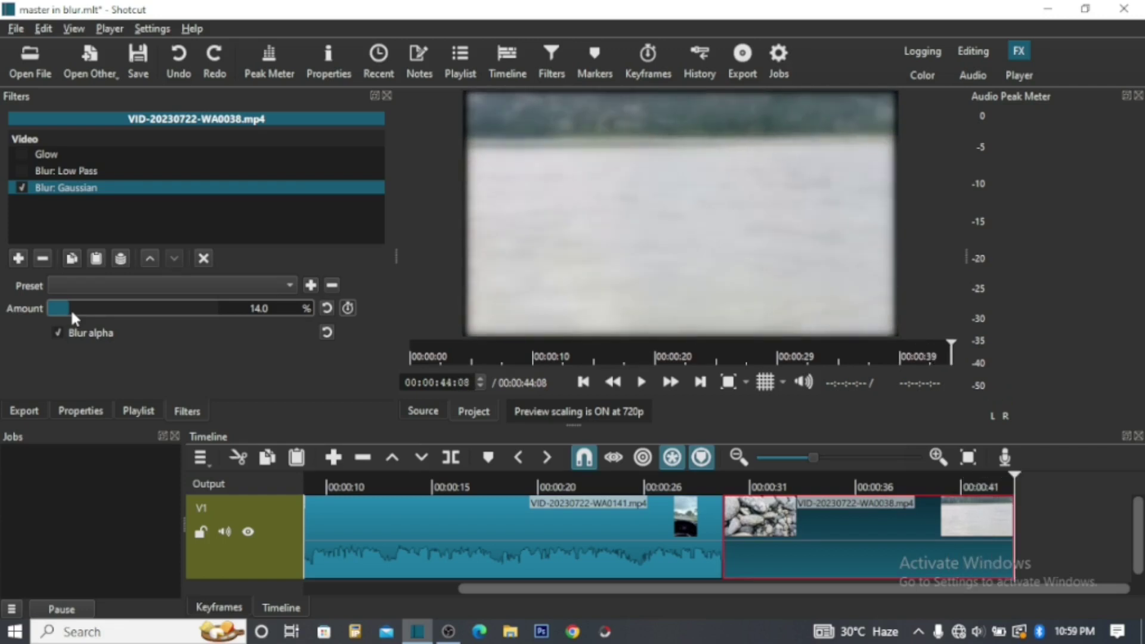
Replay the clip from about 31 seconds while raising the Blur: Gaussian amount to 63.3% and reducing it to 3.9%
{"action": "left_click", "coordinate": [744, 491]}
{"action": "key", "text": "space"}
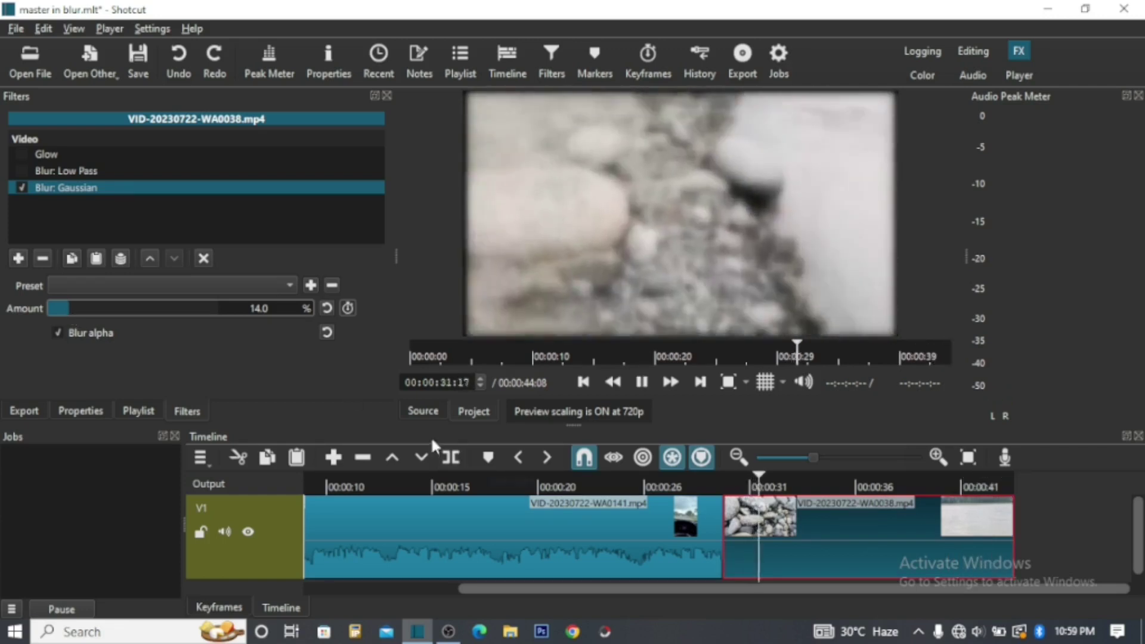
{"action": "left_click", "coordinate": [99, 310]}
{"action": "left_click_drag", "start_coordinate": [99, 310], "coordinate": [155, 305]}
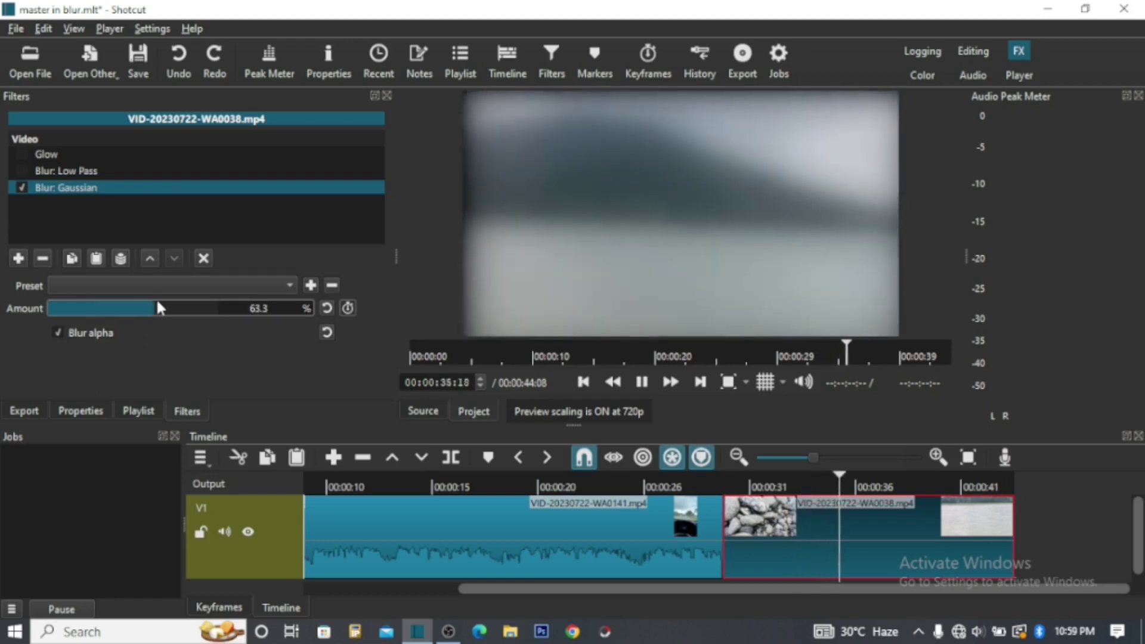
{"action": "left_click", "coordinate": [54, 308]}
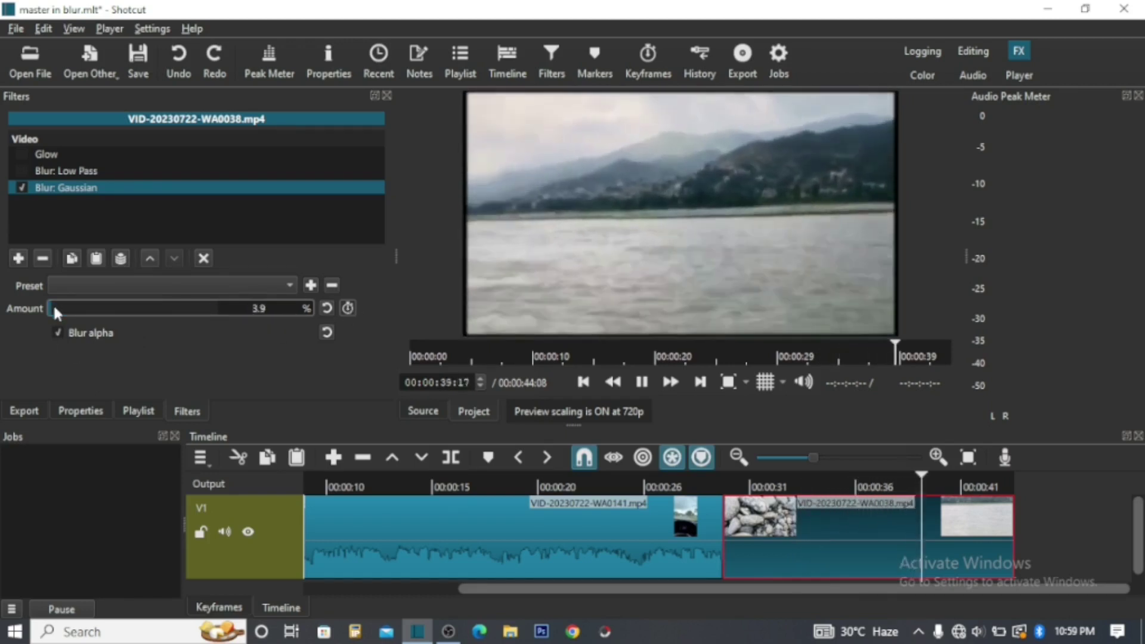
{"action": "key", "text": "space"}
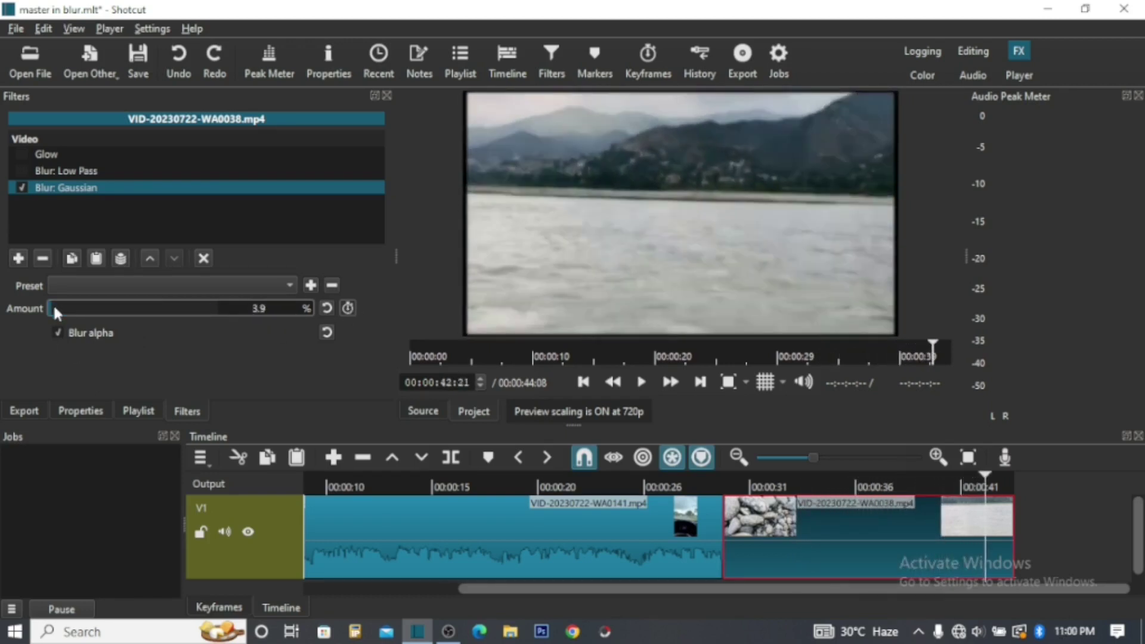
Return to the first clip and copy its Blur: Exponential filter to VID-20230722-WA0038.mp4, with Blur: Gaussian disabled
{"action": "left_click", "coordinate": [477, 485]}
{"action": "left_click", "coordinate": [394, 484]}
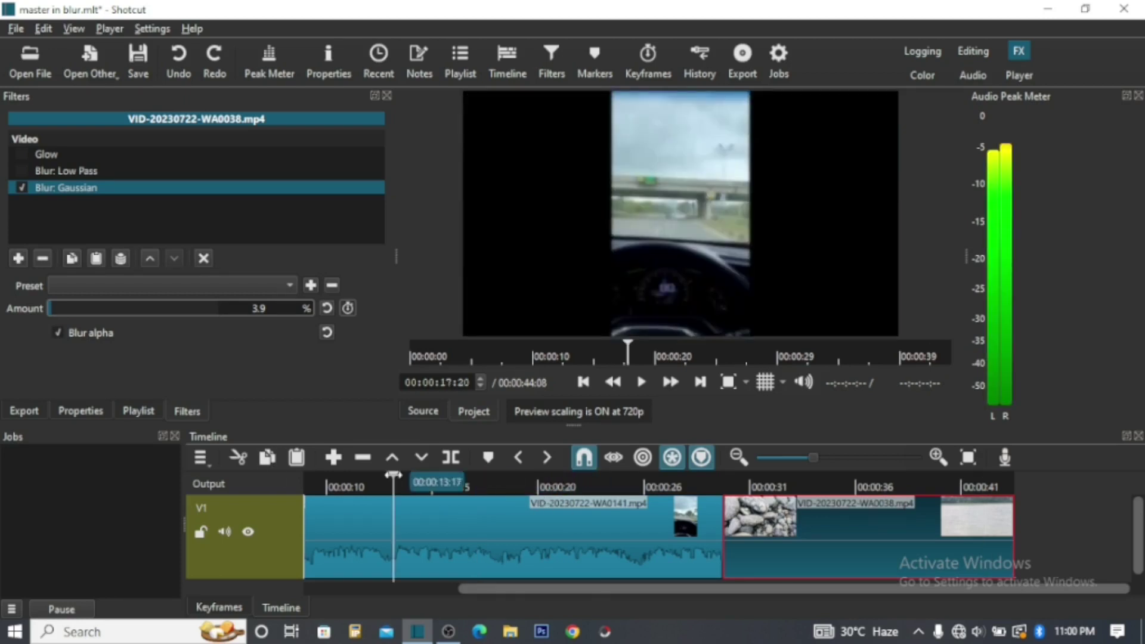
{"action": "left_click", "coordinate": [812, 512]}
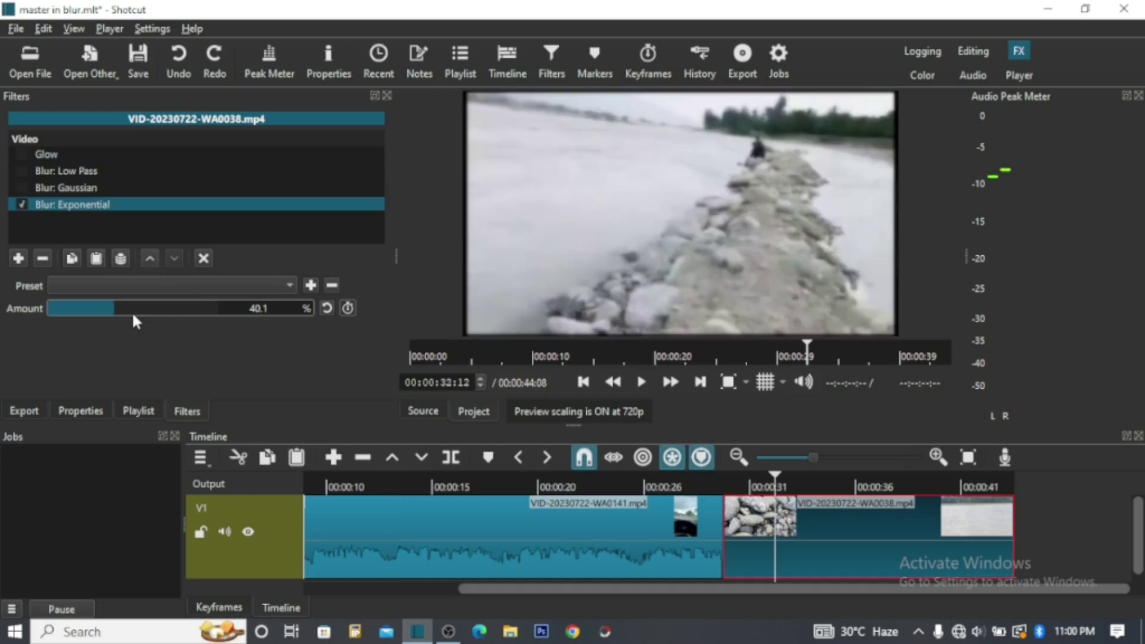
Change the Blur: Exponential amount through 49.3% and 4.8% to 67.6% while previewing the second clip to its end
{"action": "left_click", "coordinate": [130, 310]}
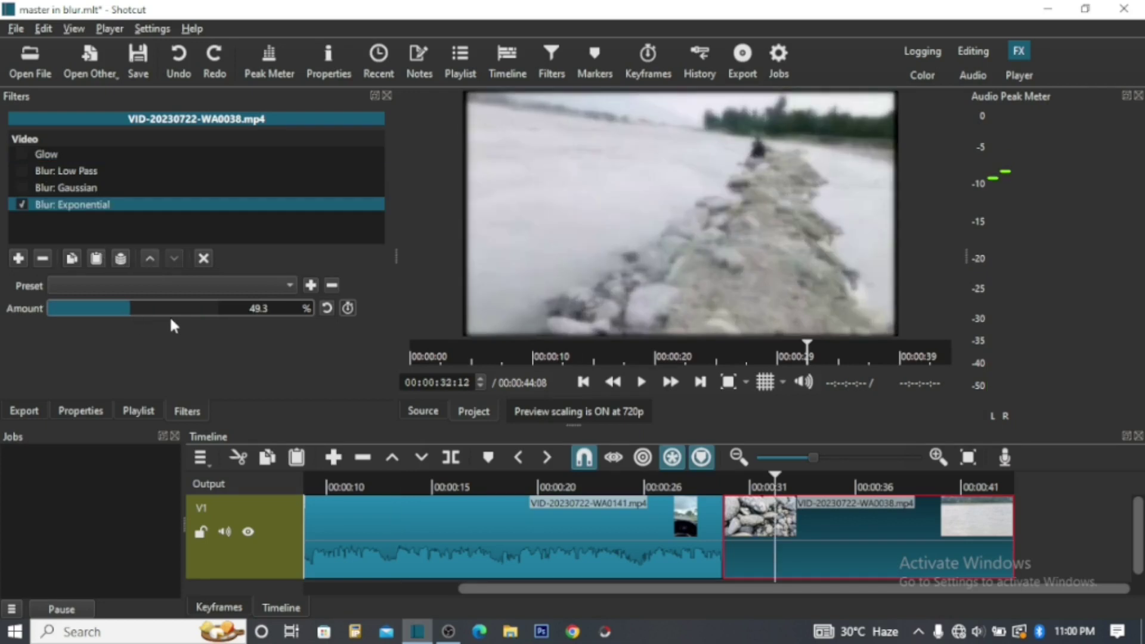
{"action": "left_click_drag", "start_coordinate": [192, 308], "coordinate": [55, 306]}
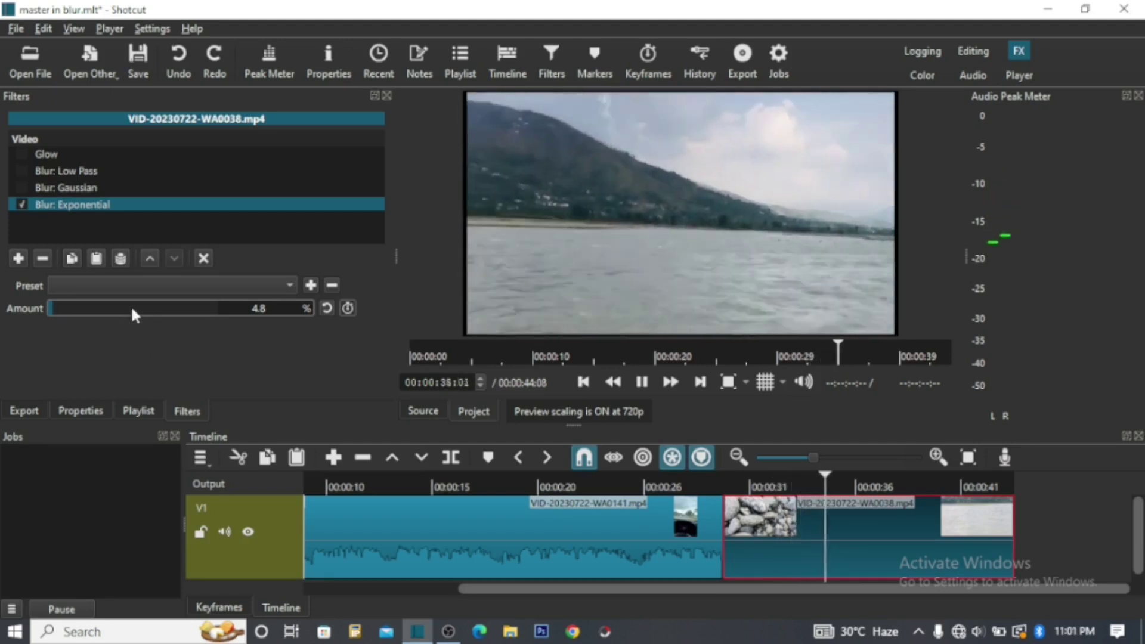
{"action": "left_click", "coordinate": [131, 307]}
{"action": "mouse_move", "coordinate": [147, 306]}
{"action": "left_mouse_down"}
{"action": "mouse_move", "coordinate": [176, 309]}
{"action": "mouse_move", "coordinate": [77, 308]}
{"action": "mouse_move", "coordinate": [163, 307]}
{"action": "left_mouse_up"}
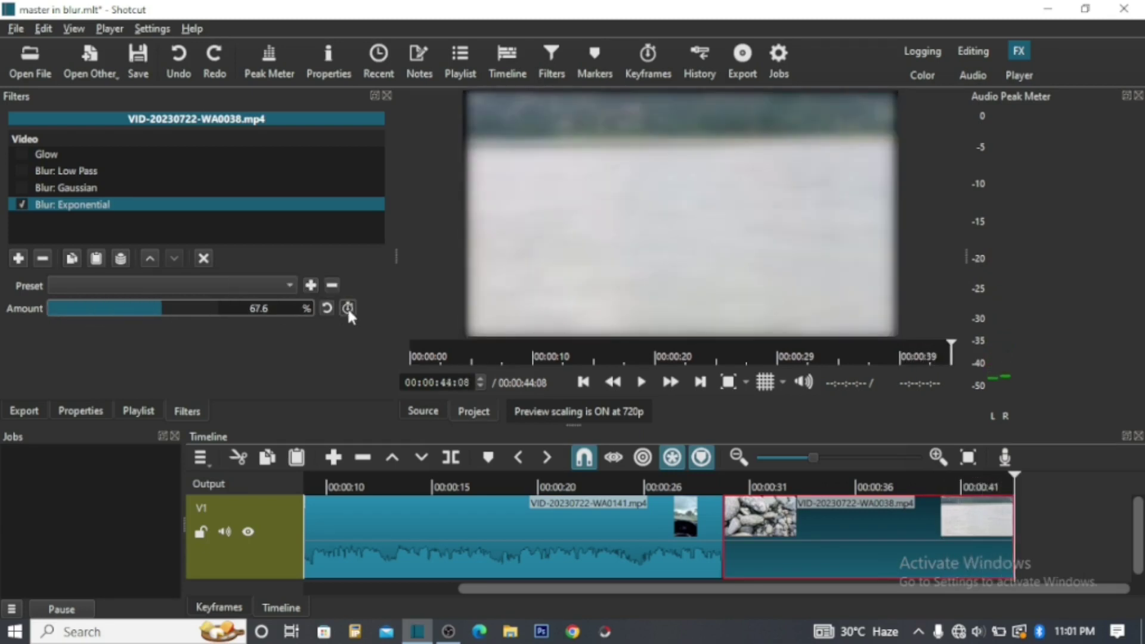
Reset the second clip's Blur: Exponential amount, and on VID-20230722-WA0141.mp4 disable Blur: Exponential and enable Blur: Box
{"action": "left_click", "coordinate": [325, 309]}
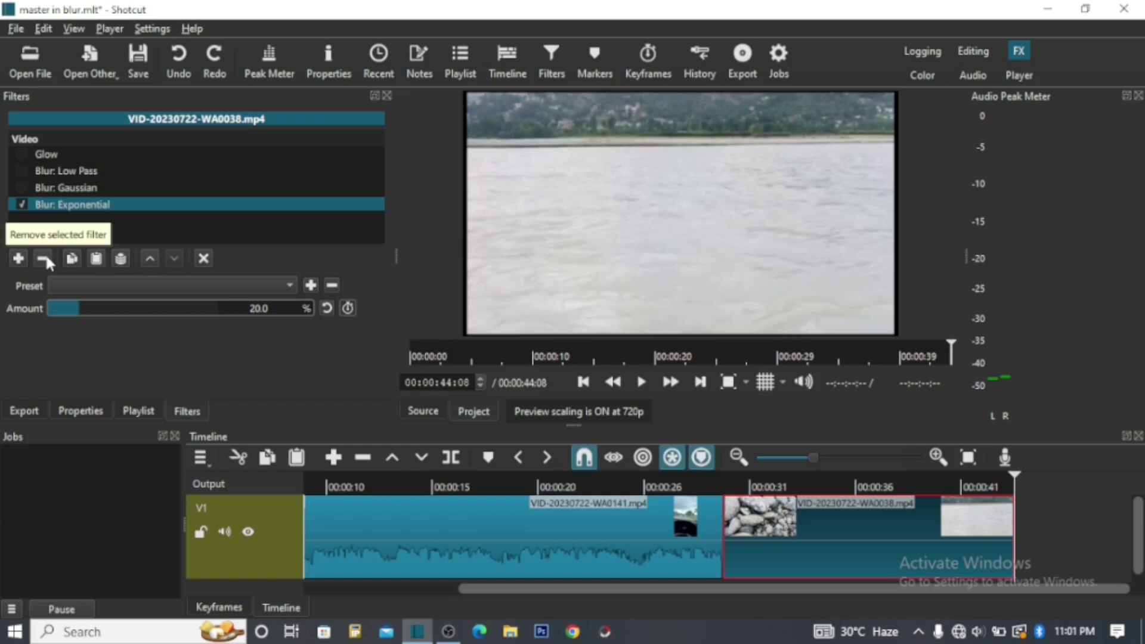
{"action": "left_click", "coordinate": [553, 486]}
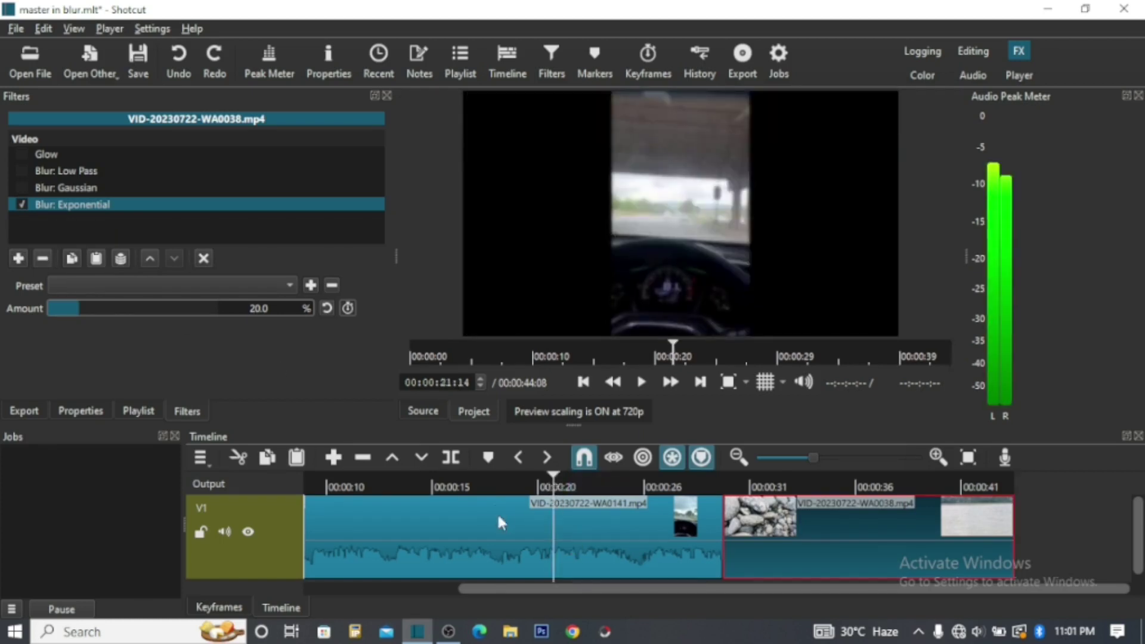
{"action": "left_click", "coordinate": [498, 516]}
{"action": "left_click", "coordinate": [20, 171]}
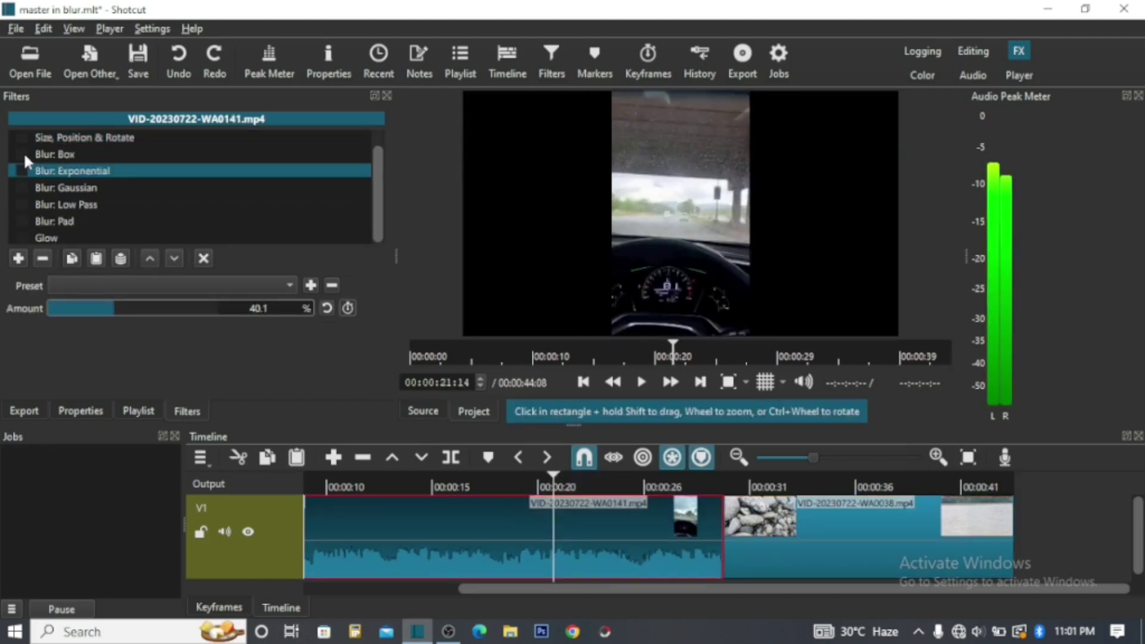
{"action": "left_click", "coordinate": [23, 154]}
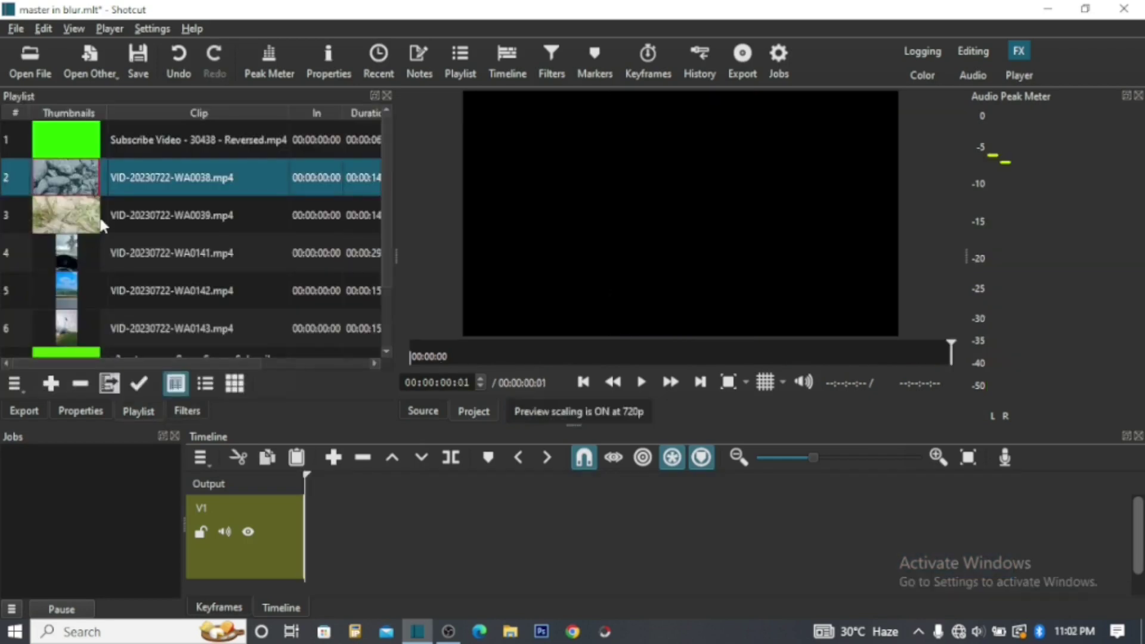
Add VID-20230722-WA0039.mp4 from the playlist to the empty timeline and go to about 7 seconds
{"action": "left_click", "coordinate": [124, 215]}
{"action": "double_click", "coordinate": [124, 214]}
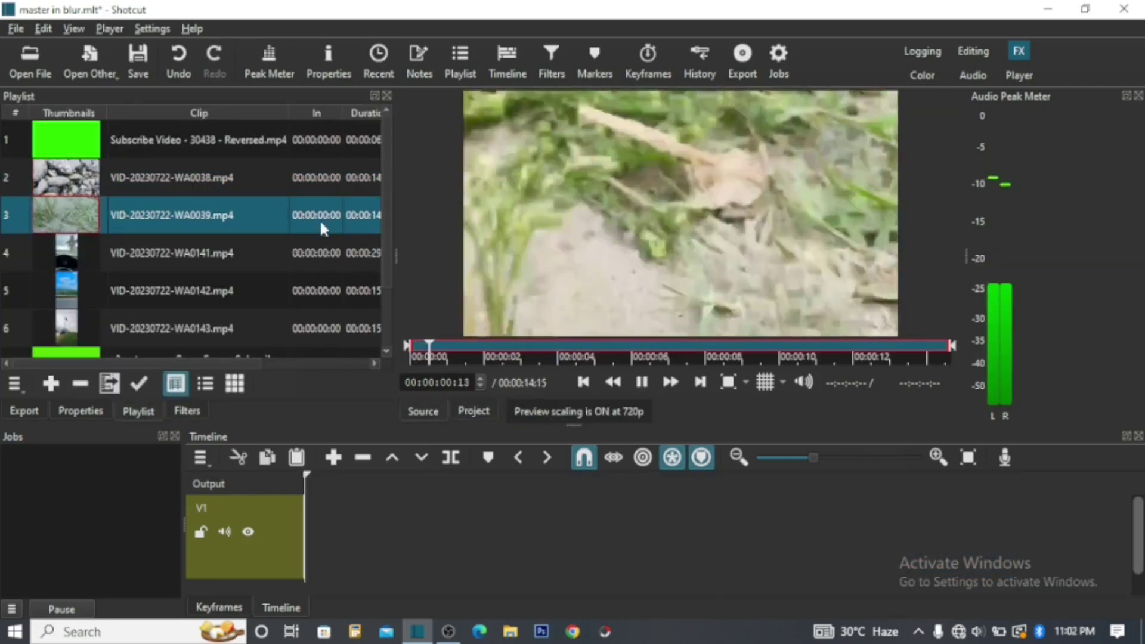
{"action": "left_click_drag", "start_coordinate": [563, 258], "coordinate": [135, 570]}
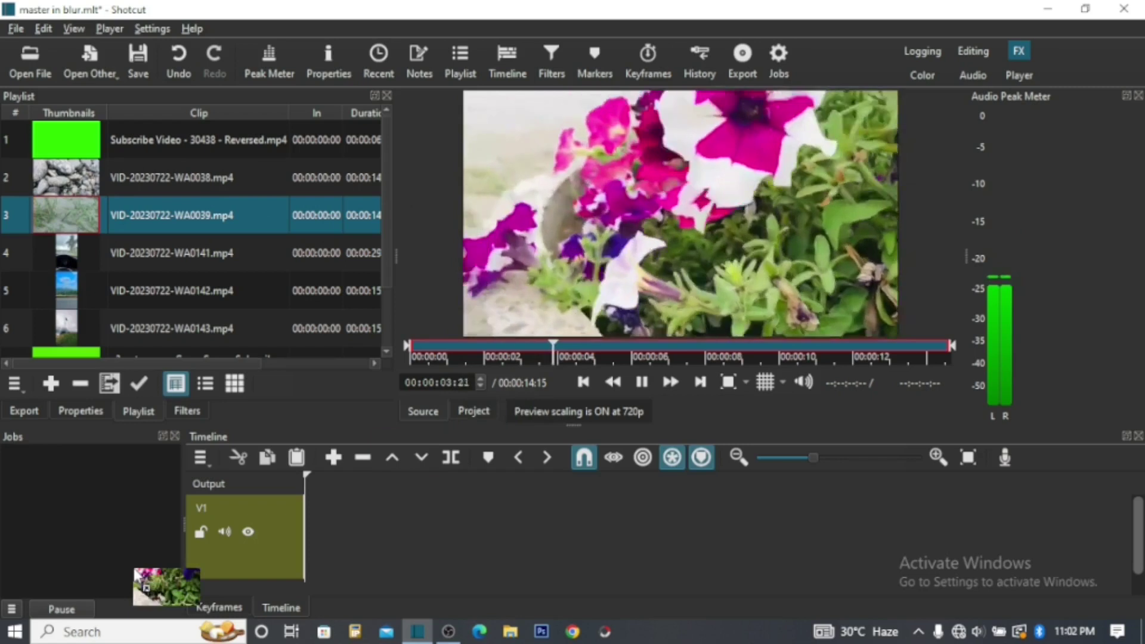
{"action": "left_click_drag", "start_coordinate": [135, 571], "coordinate": [316, 537]}
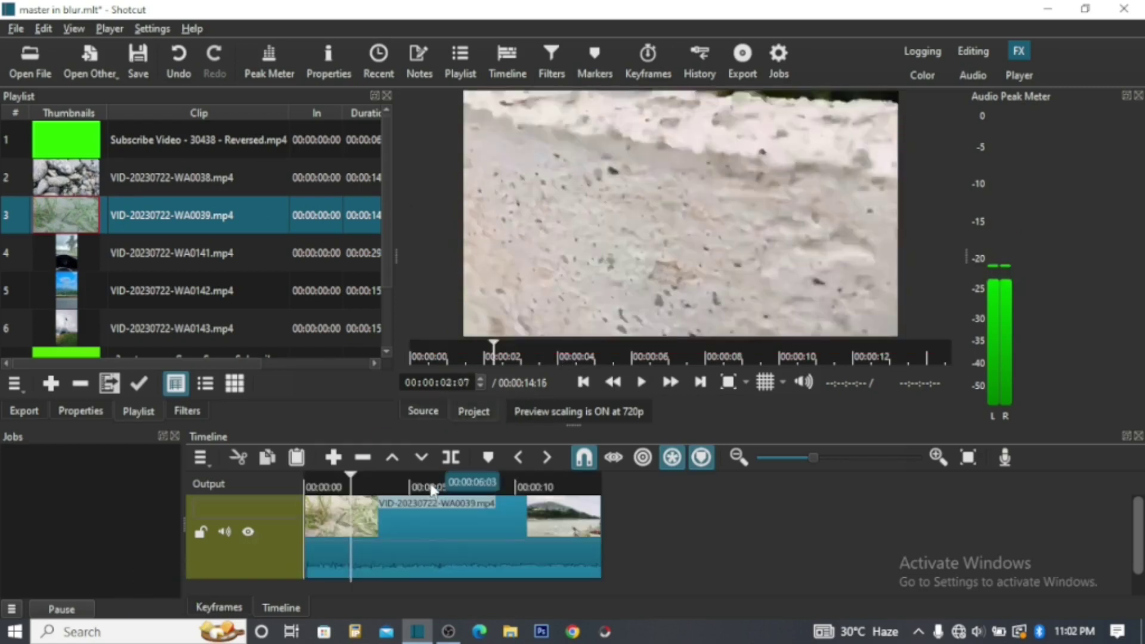
{"action": "left_click_drag", "start_coordinate": [430, 484], "coordinate": [449, 481]}
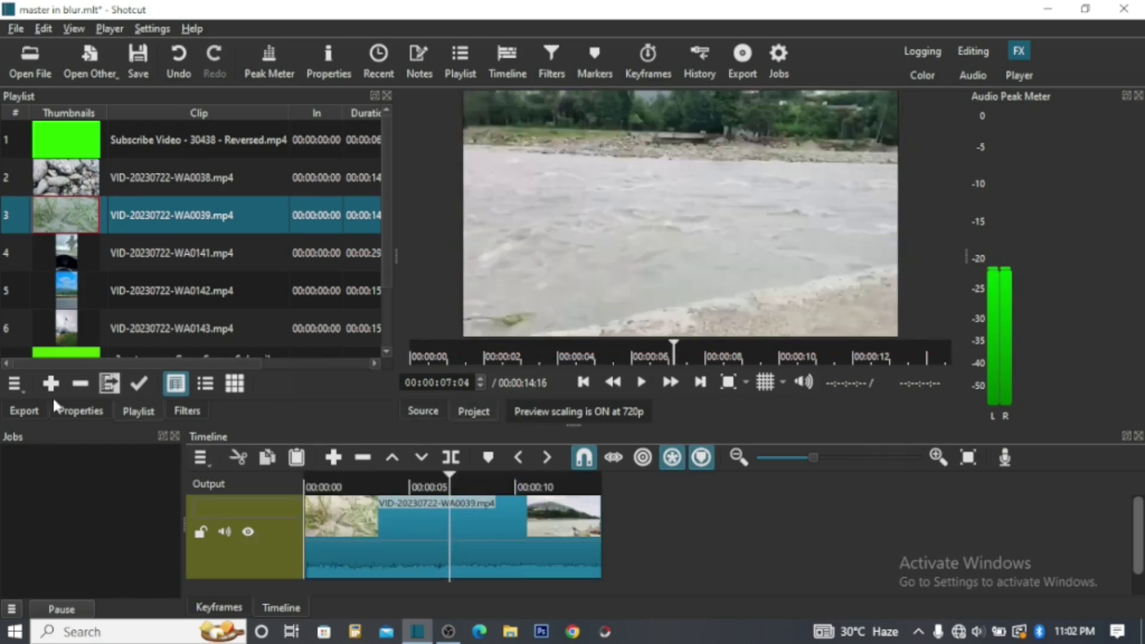
Add the Blur: Box filter to VID-20230722-WA0039.mp4
{"action": "left_click", "coordinate": [187, 411]}
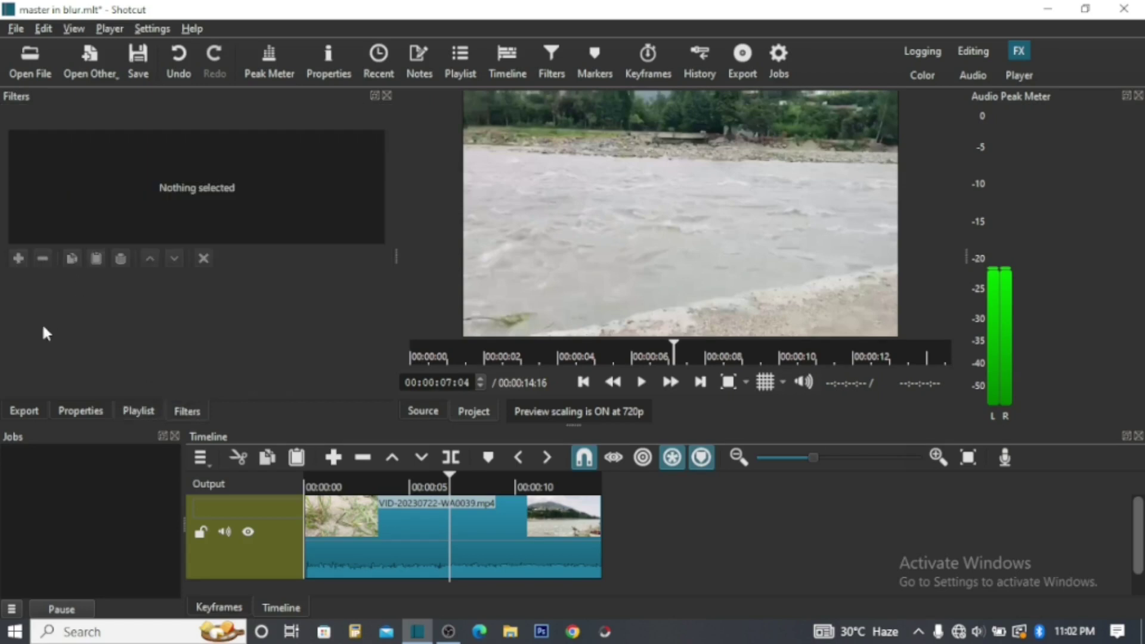
{"action": "left_click", "coordinate": [391, 520]}
{"action": "left_click", "coordinate": [19, 258]}
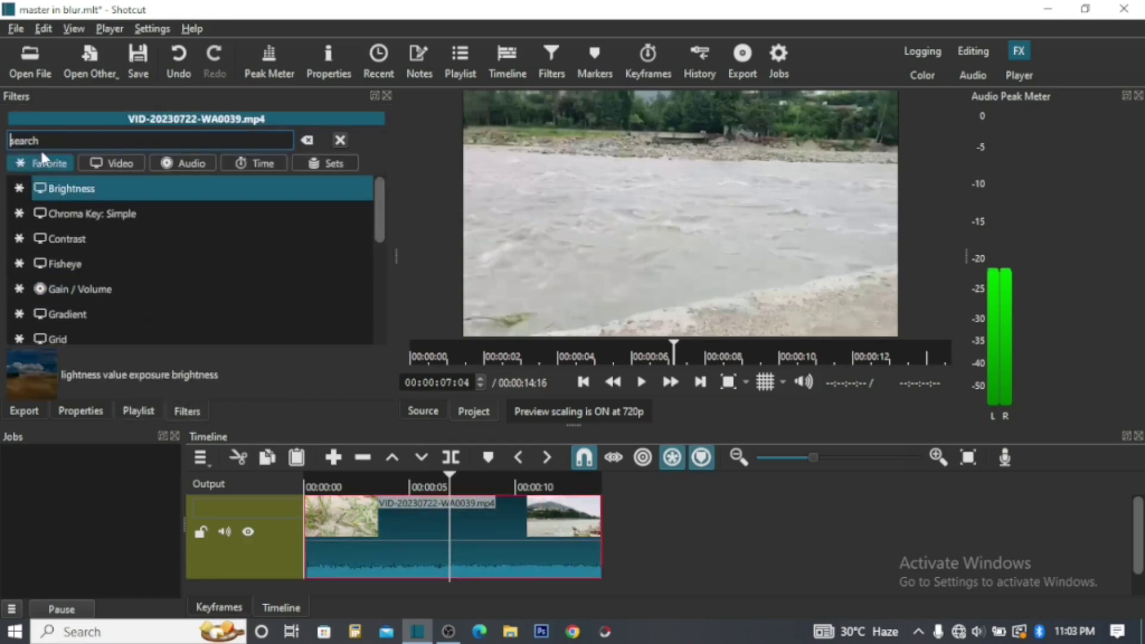
{"action": "type", "text": "box"}
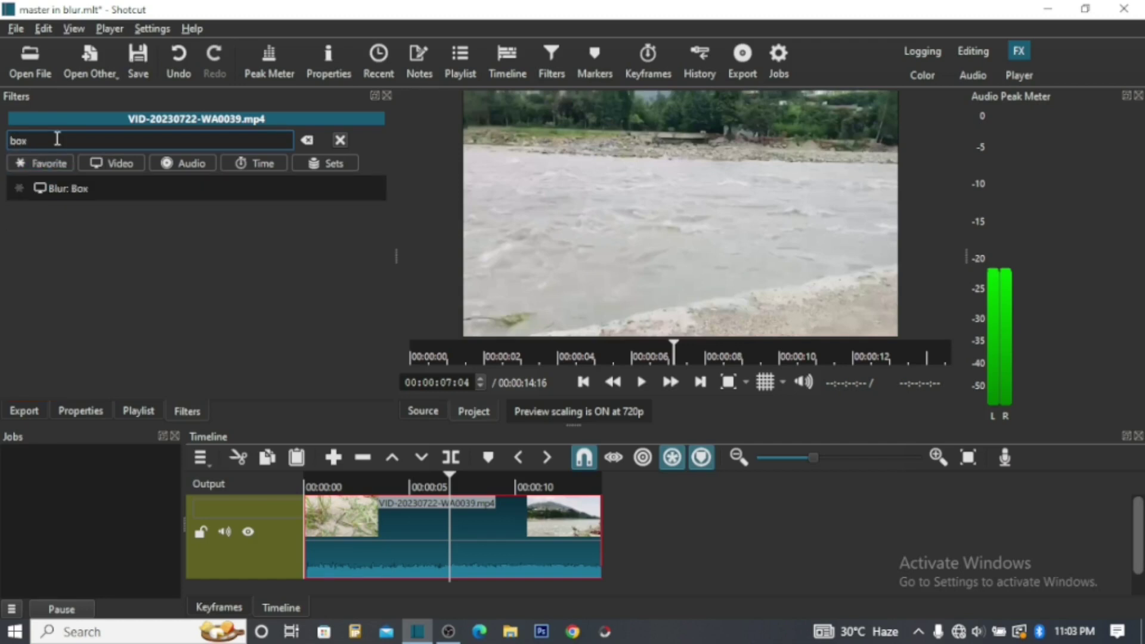
{"action": "left_click", "coordinate": [69, 188]}
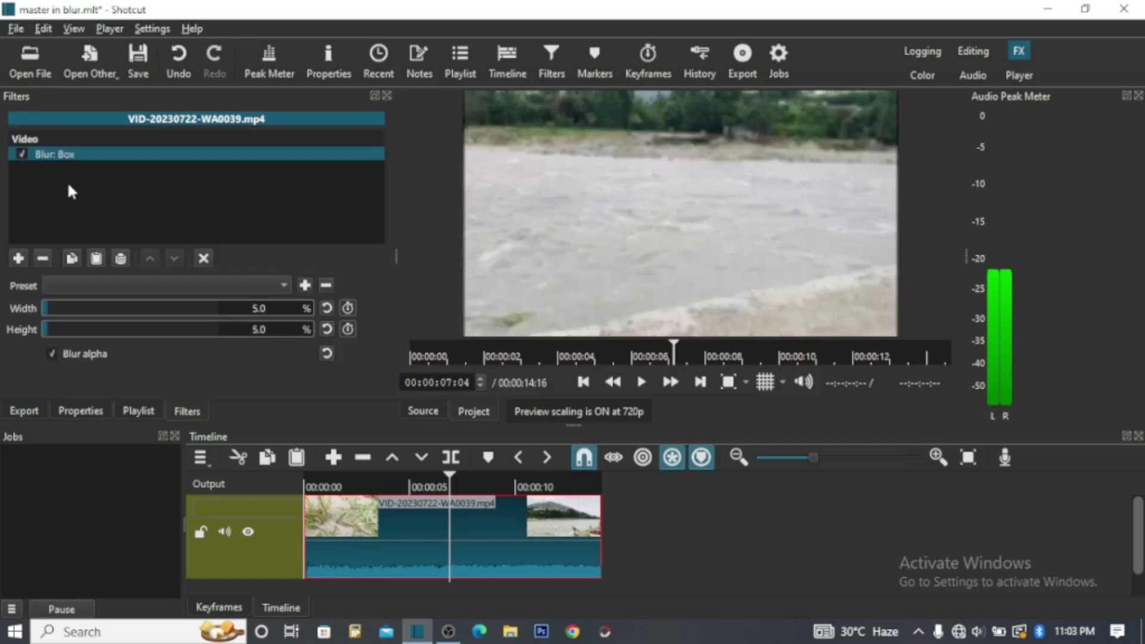
Try a Blur: Box width of 21.0% and heights of 19.6% and 62.1%, resetting both settings to 5.0%
{"action": "left_click", "coordinate": [78, 307]}
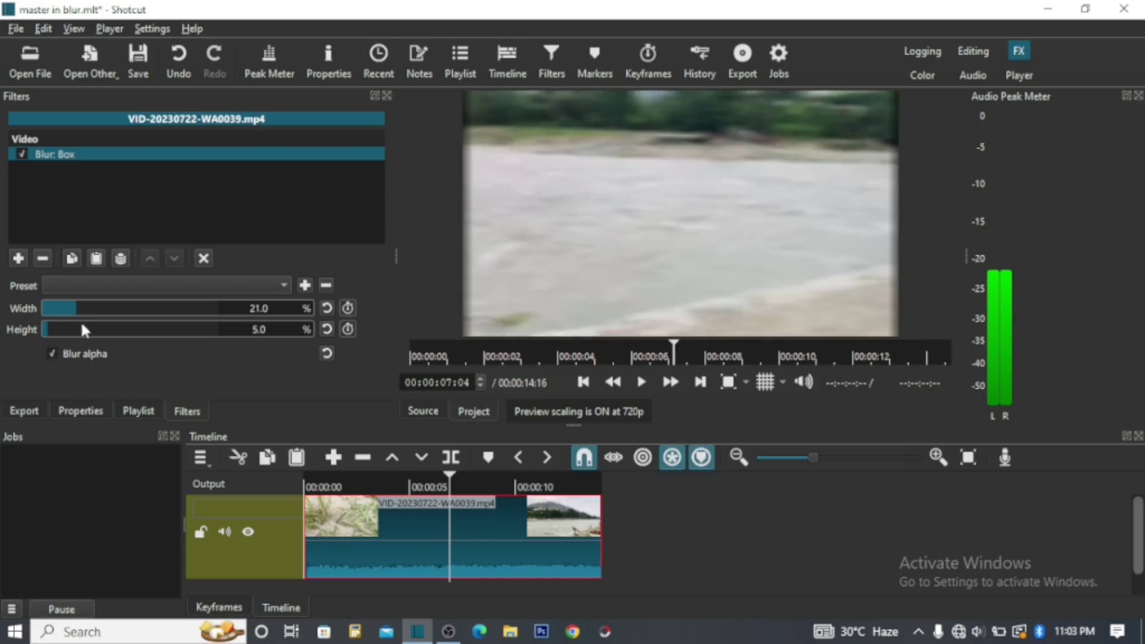
{"action": "left_click", "coordinate": [81, 328]}
{"action": "left_click", "coordinate": [328, 330]}
{"action": "left_click", "coordinate": [328, 308]}
{"action": "left_click", "coordinate": [76, 328]}
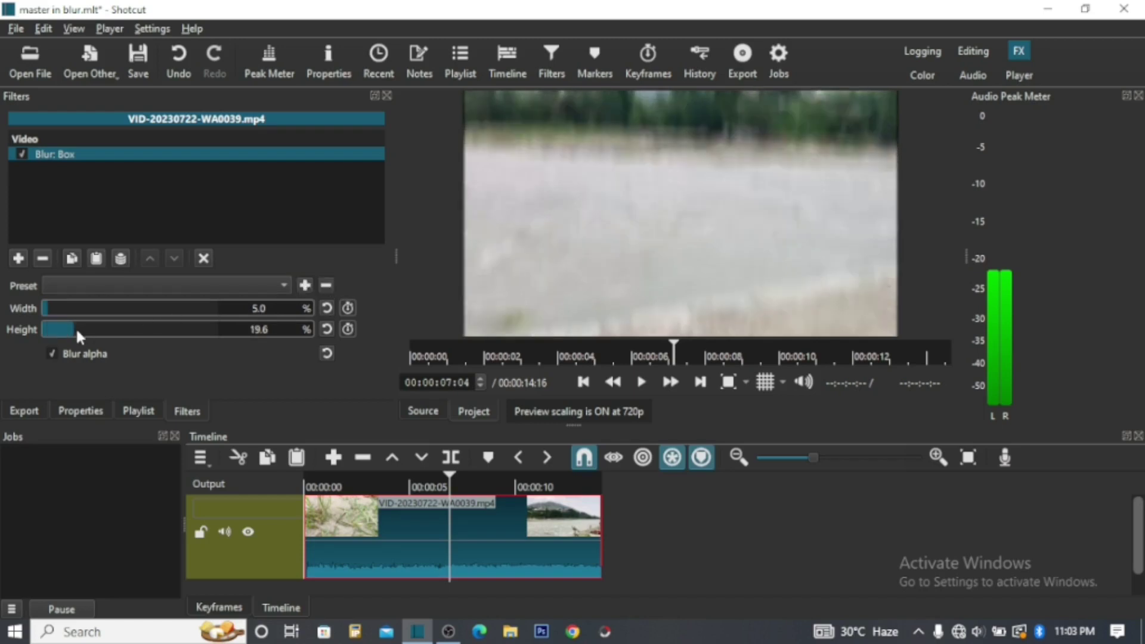
{"action": "left_click_drag", "start_coordinate": [162, 324], "coordinate": [283, 337]}
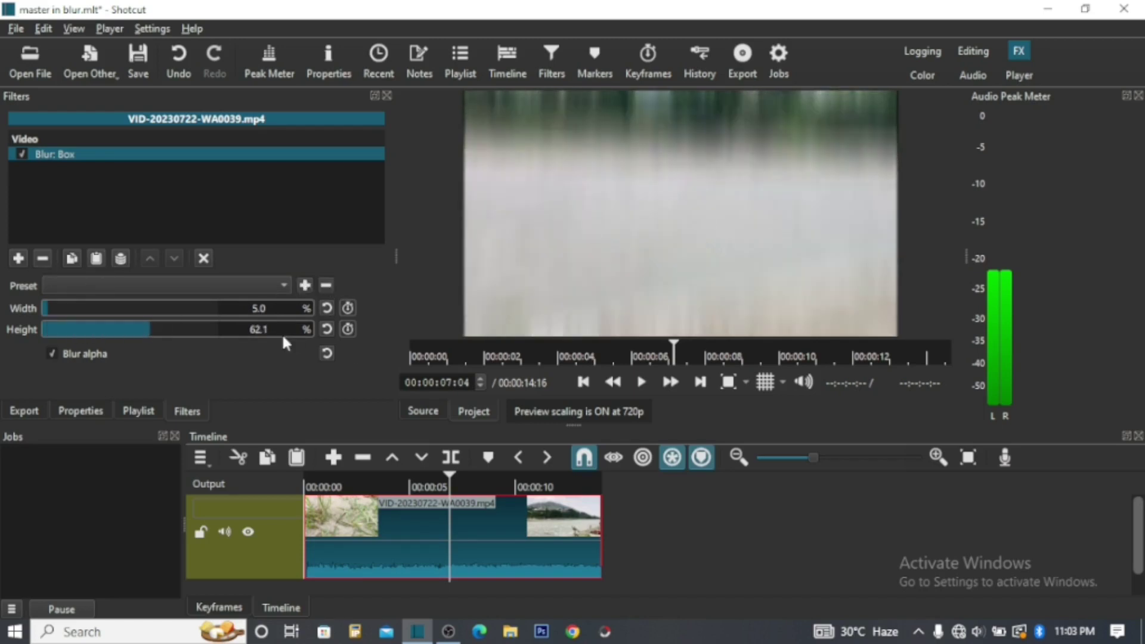
{"action": "left_click", "coordinate": [326, 329]}
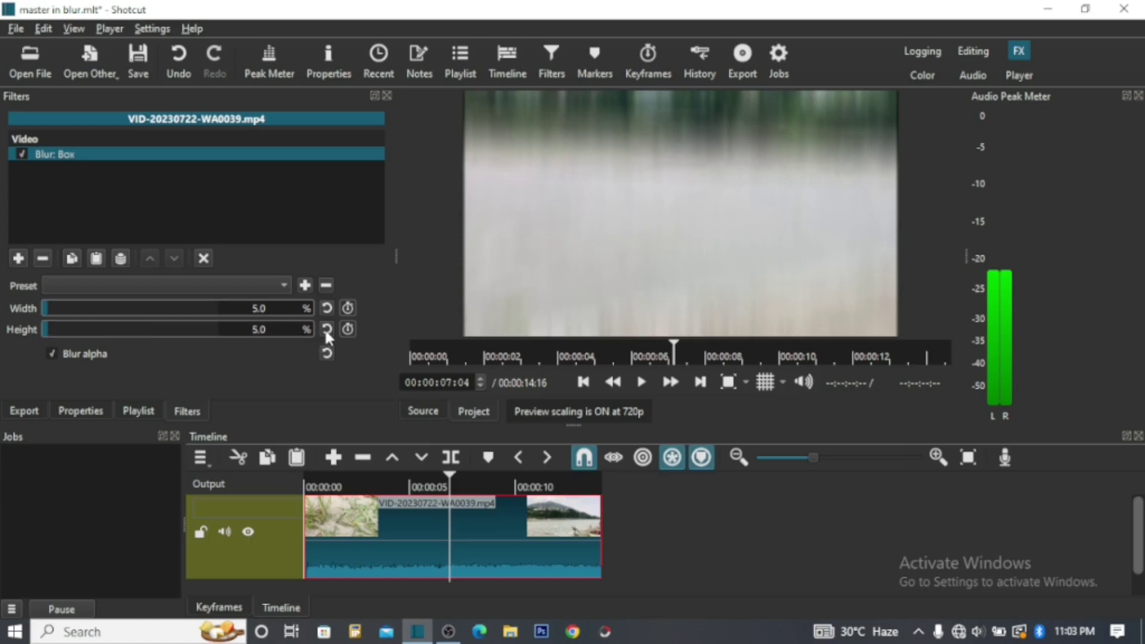
Play to the clip's end while changing the Blur: Box width through 34.6% and 7.9% to 92.5% and the height through 33.2% to 16.8%
{"action": "left_click", "coordinate": [103, 308]}
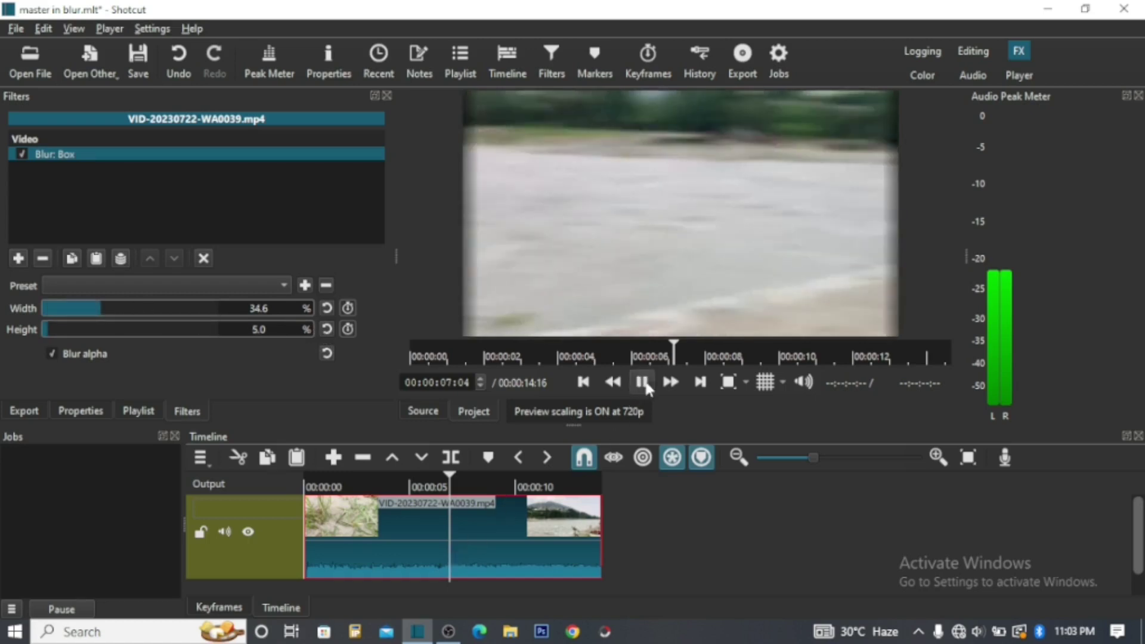
{"action": "left_click", "coordinate": [643, 382]}
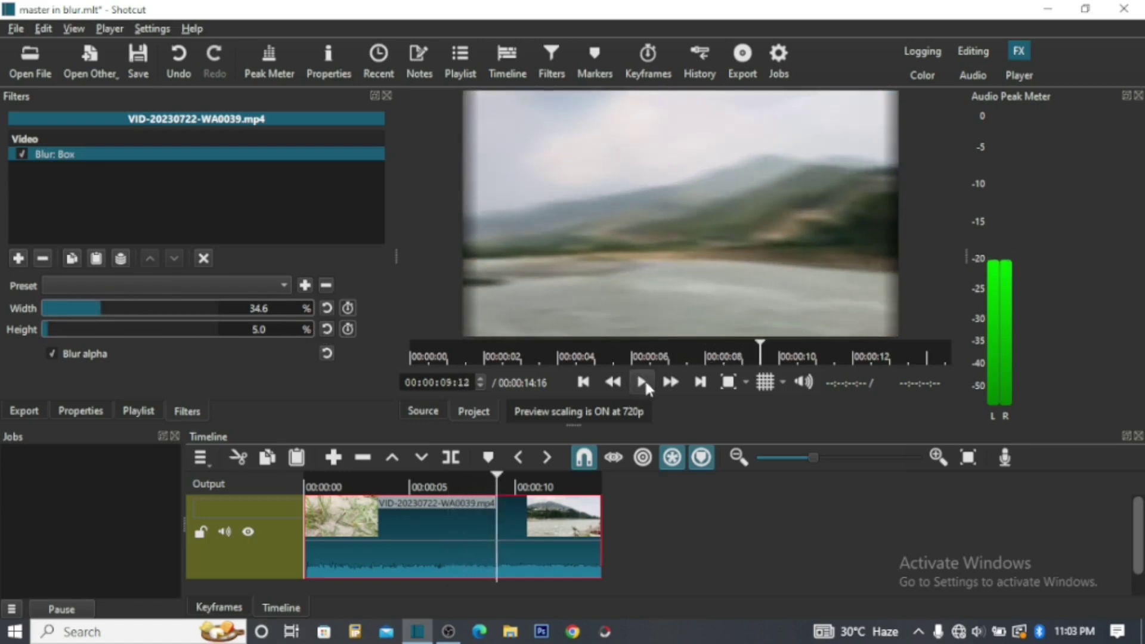
{"action": "left_click", "coordinate": [55, 309]}
{"action": "left_click", "coordinate": [99, 329]}
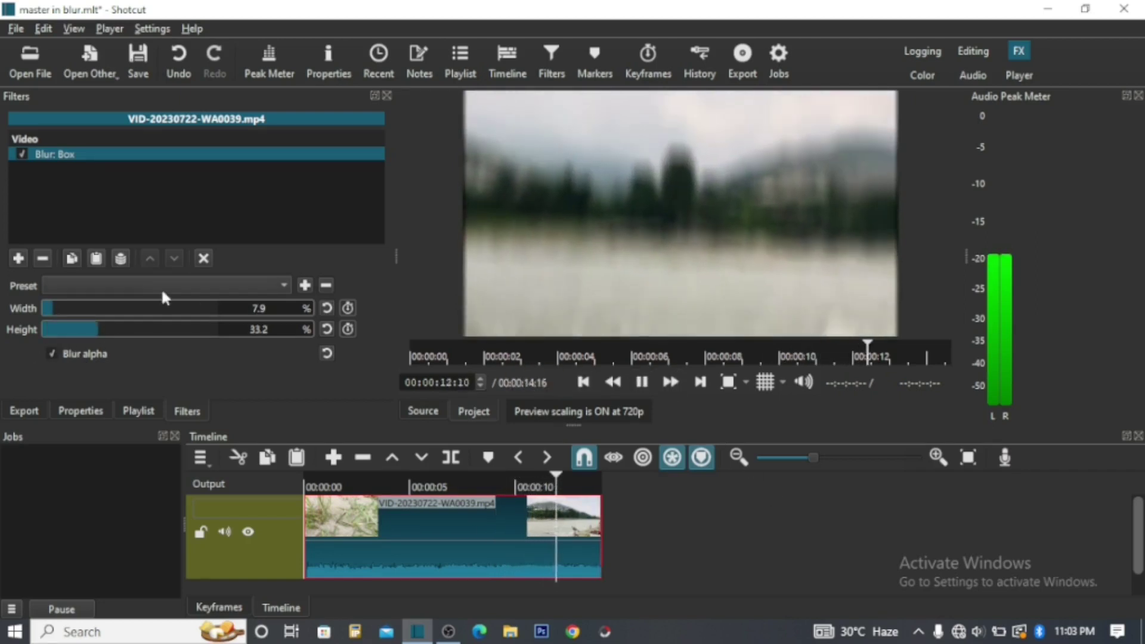
{"action": "left_click", "coordinate": [156, 308]}
{"action": "left_click", "coordinate": [206, 309]}
{"action": "left_click", "coordinate": [113, 329]}
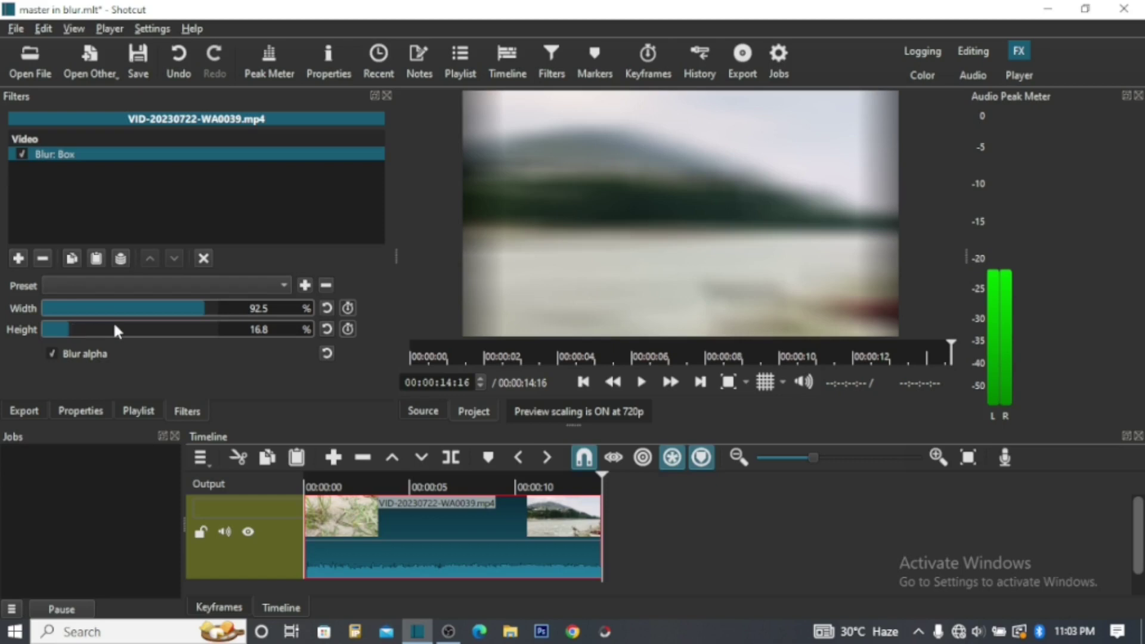
Turn off Blur alpha, try a 12.6% height and 25.2% width for Blur: Box, and reset both to 5.0%
{"action": "left_click", "coordinate": [52, 354]}
{"action": "left_click", "coordinate": [64, 329]}
{"action": "left_click", "coordinate": [85, 308]}
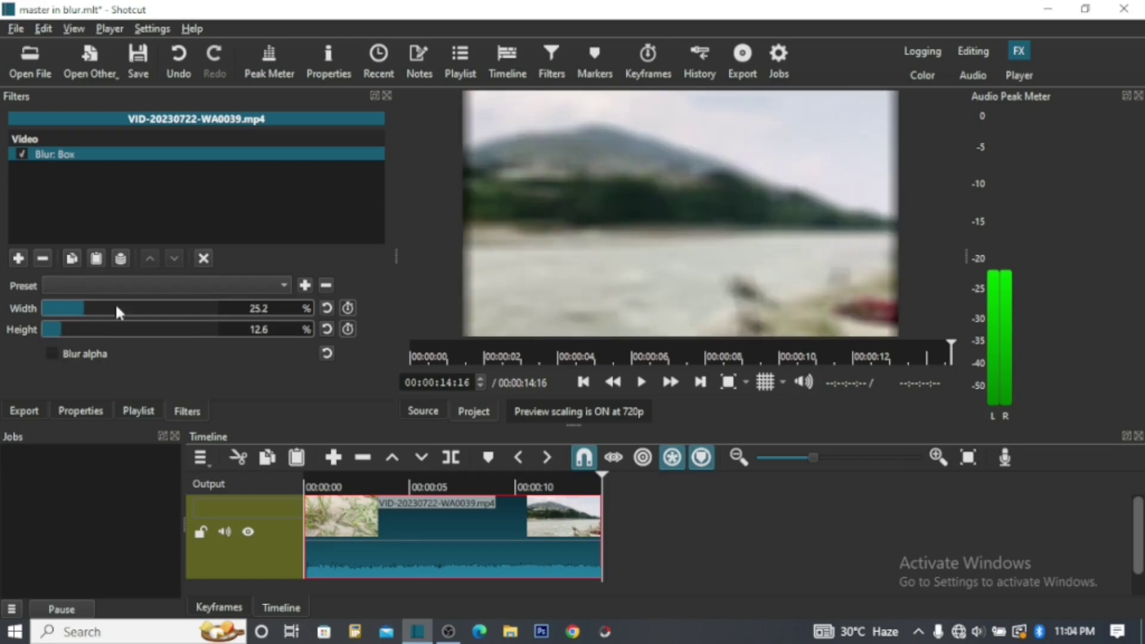
{"action": "left_click", "coordinate": [327, 308]}
{"action": "left_click", "coordinate": [327, 328]}
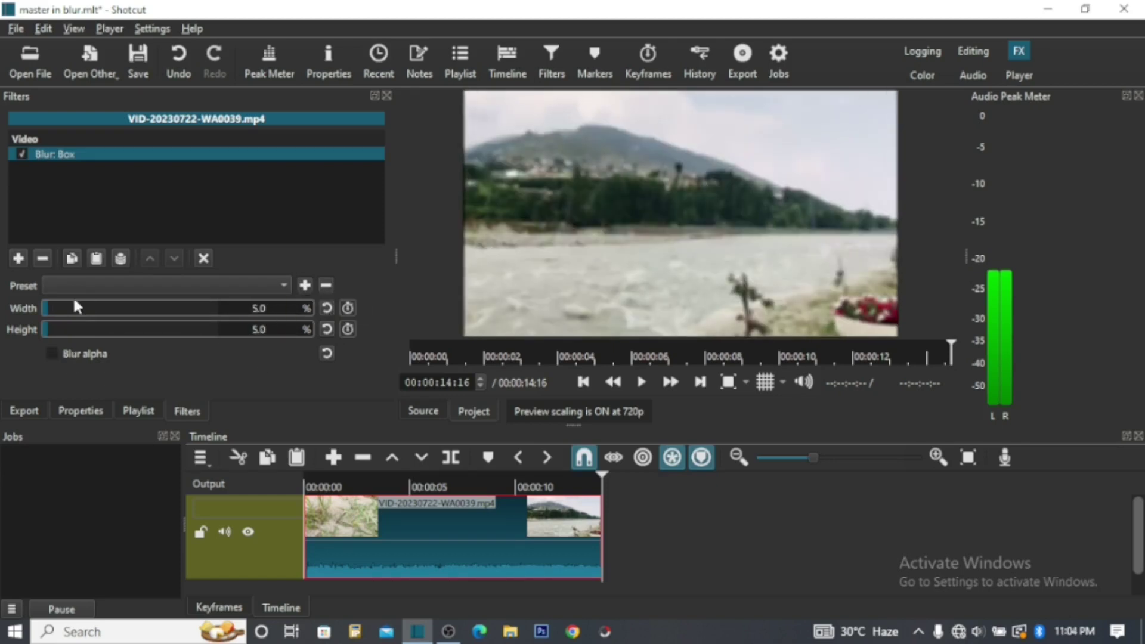
Remove the Blur: Box filter and play VID-20230722-WA0039.mp4 from the start
{"action": "left_click", "coordinate": [43, 258]}
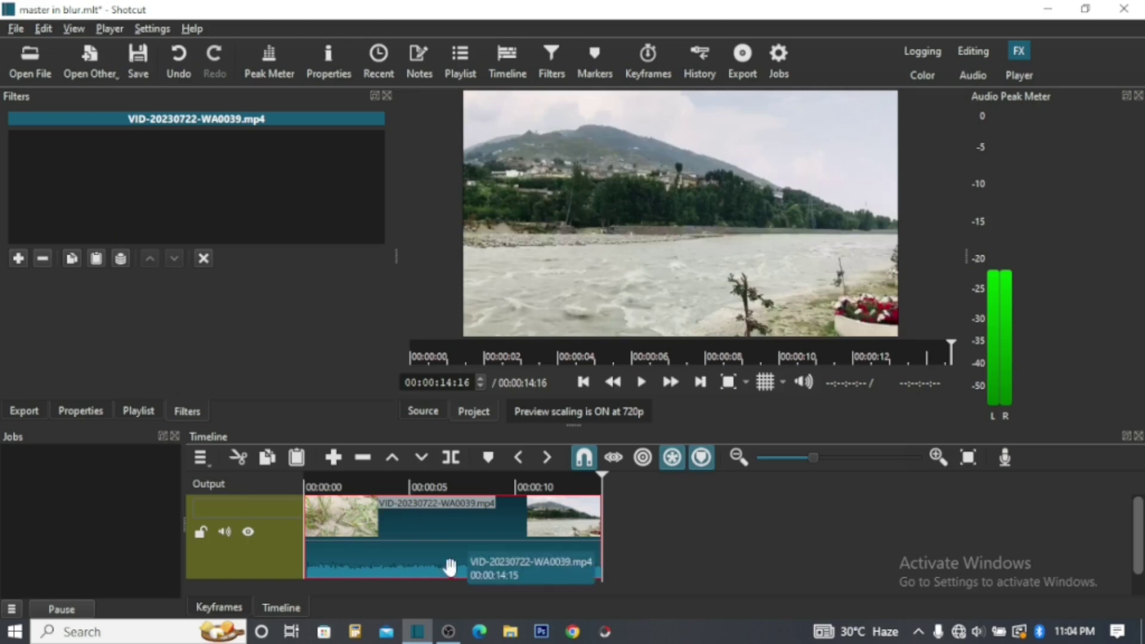
{"action": "left_click", "coordinate": [583, 382]}
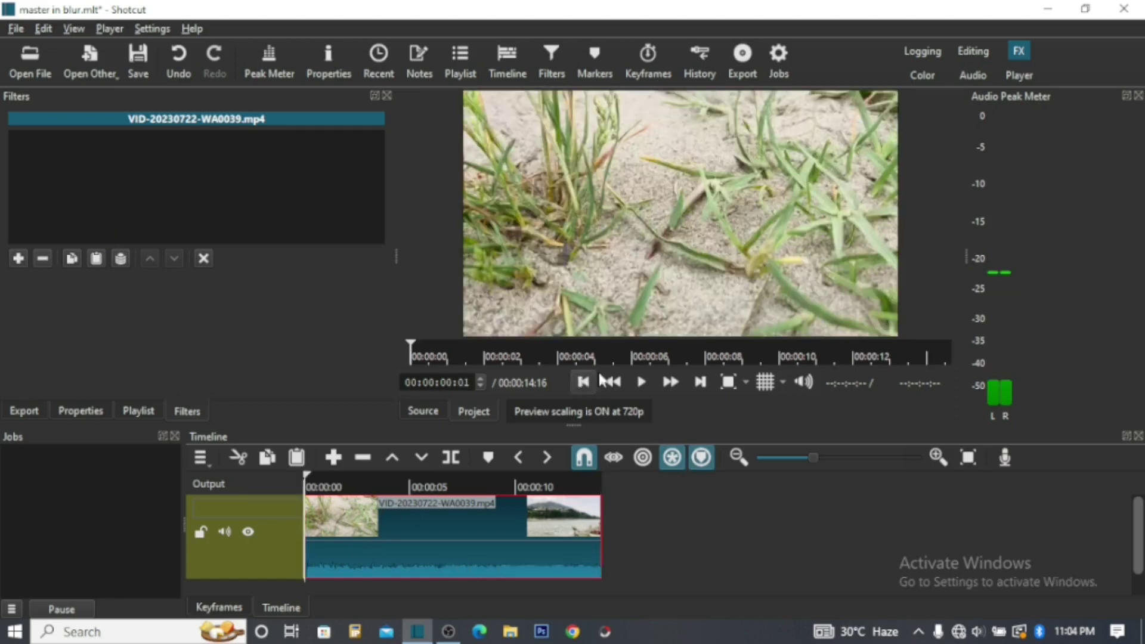
{"action": "left_click", "coordinate": [642, 381]}
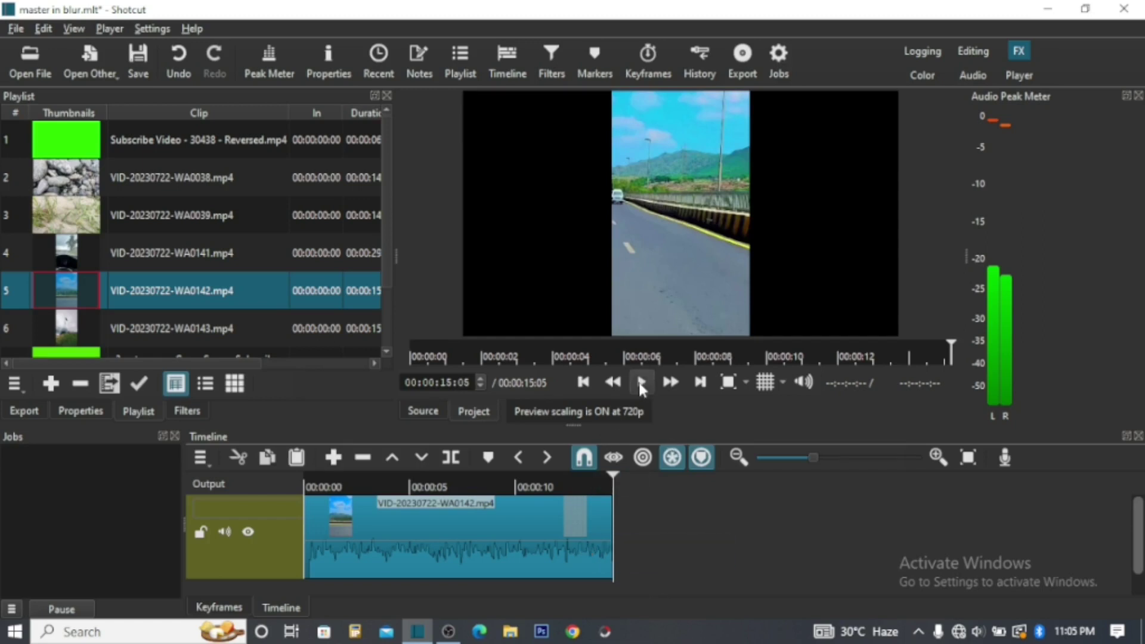
Search the filters for "blu" and add Blur: Pad to VID-20230722-WA0142.mp4
{"action": "left_click", "coordinate": [81, 411]}
{"action": "left_click", "coordinate": [141, 410]}
{"action": "left_click", "coordinate": [27, 411]}
{"action": "left_click", "coordinate": [190, 412]}
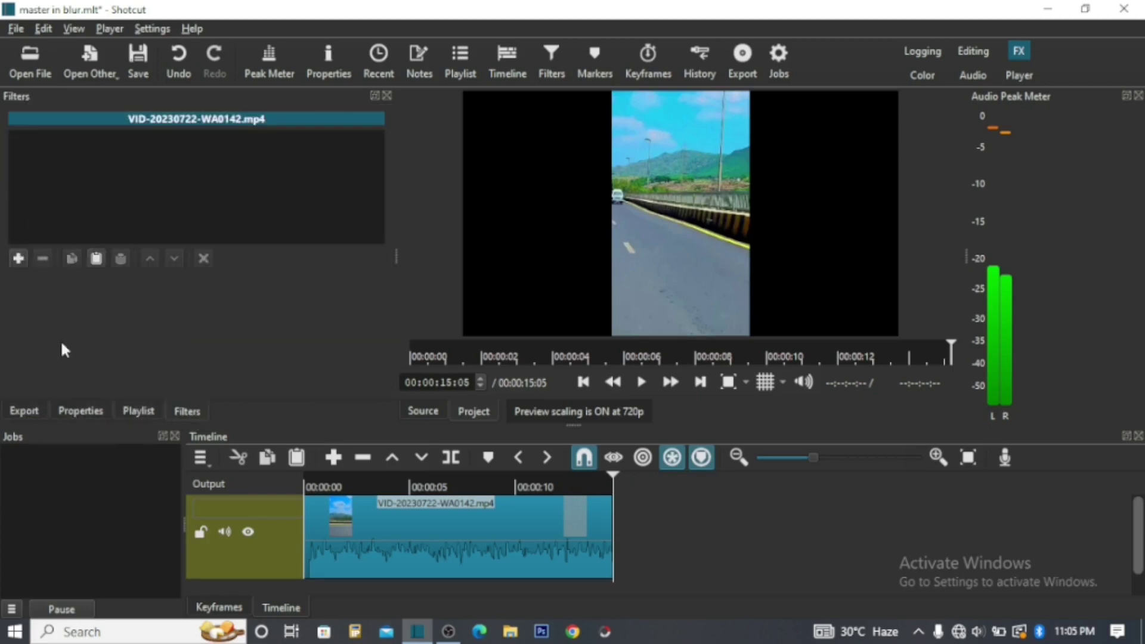
{"action": "left_click", "coordinate": [19, 261]}
{"action": "left_click_drag", "start_coordinate": [380, 212], "coordinate": [366, 338]}
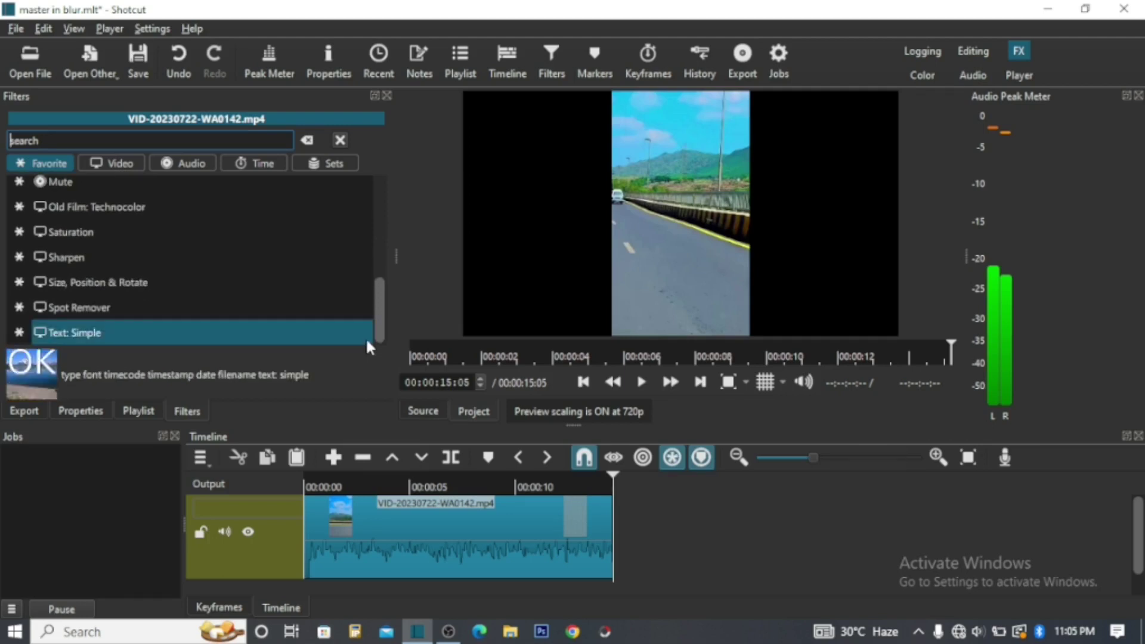
{"action": "type", "text": "blu"}
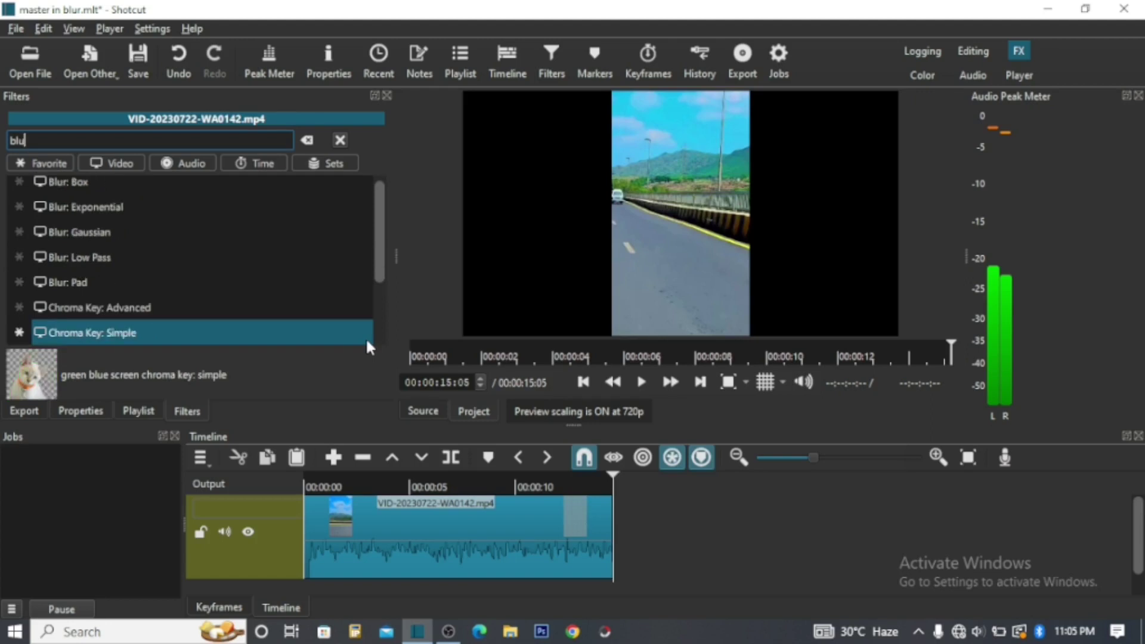
{"action": "left_click", "coordinate": [85, 283]}
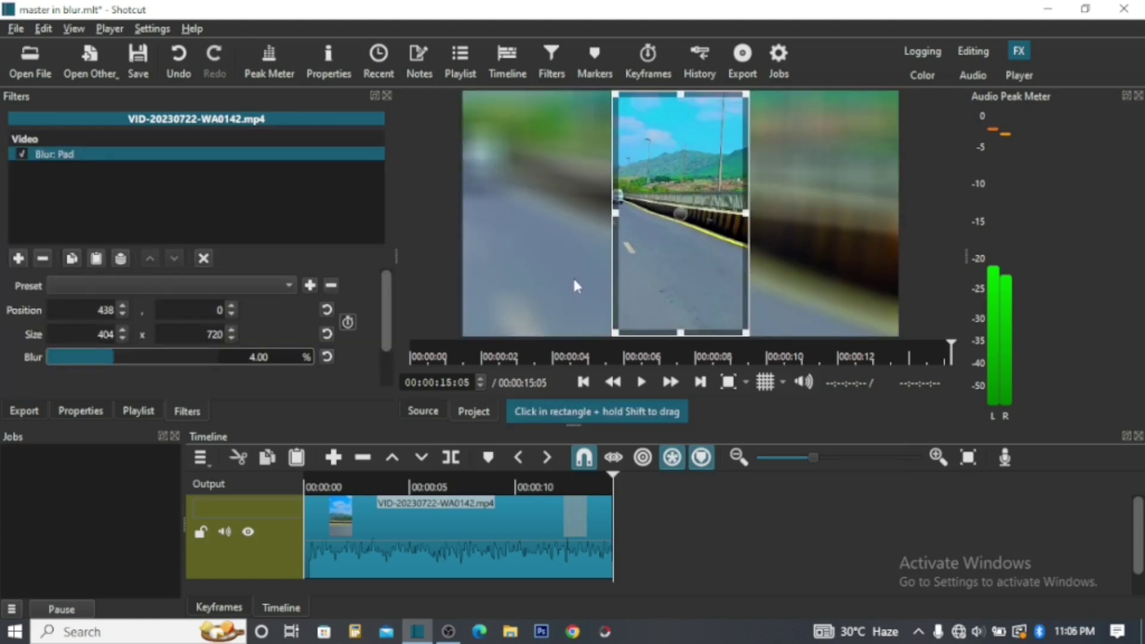
Add the Size, Position & Rotate filter to VID-20230722-WA0142.mp4 and set its size mode to Distort
{"action": "left_click", "coordinate": [18, 259]}
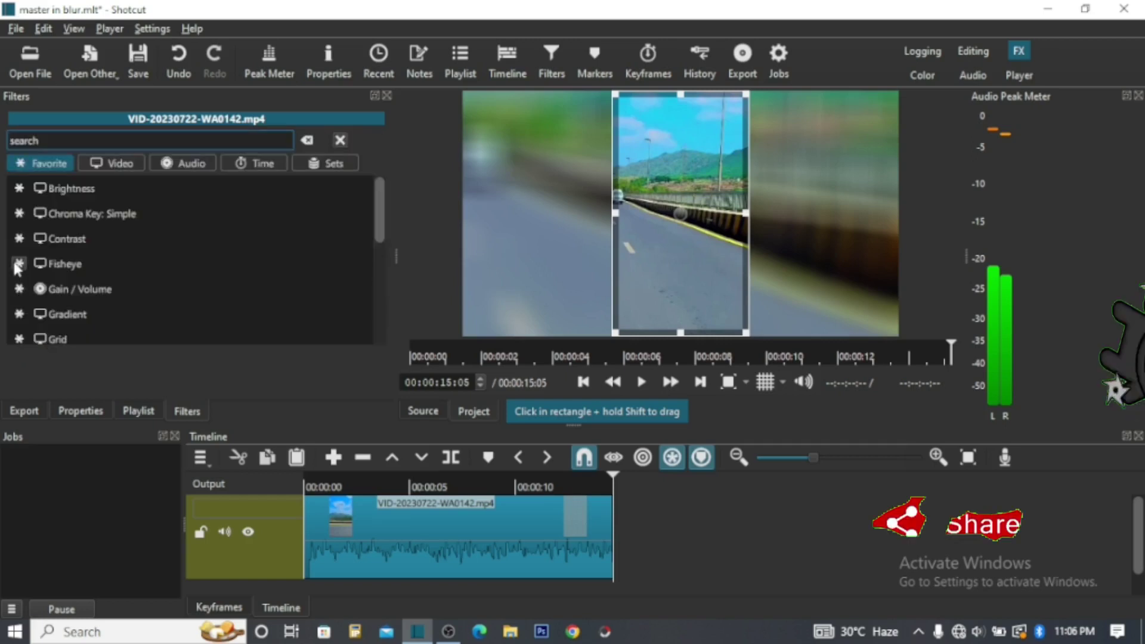
{"action": "scroll", "coordinate": [365, 233], "scroll_direction": "down", "scroll_amount": 1}
{"action": "scroll", "coordinate": [364, 262], "scroll_direction": "down", "scroll_amount": 3}
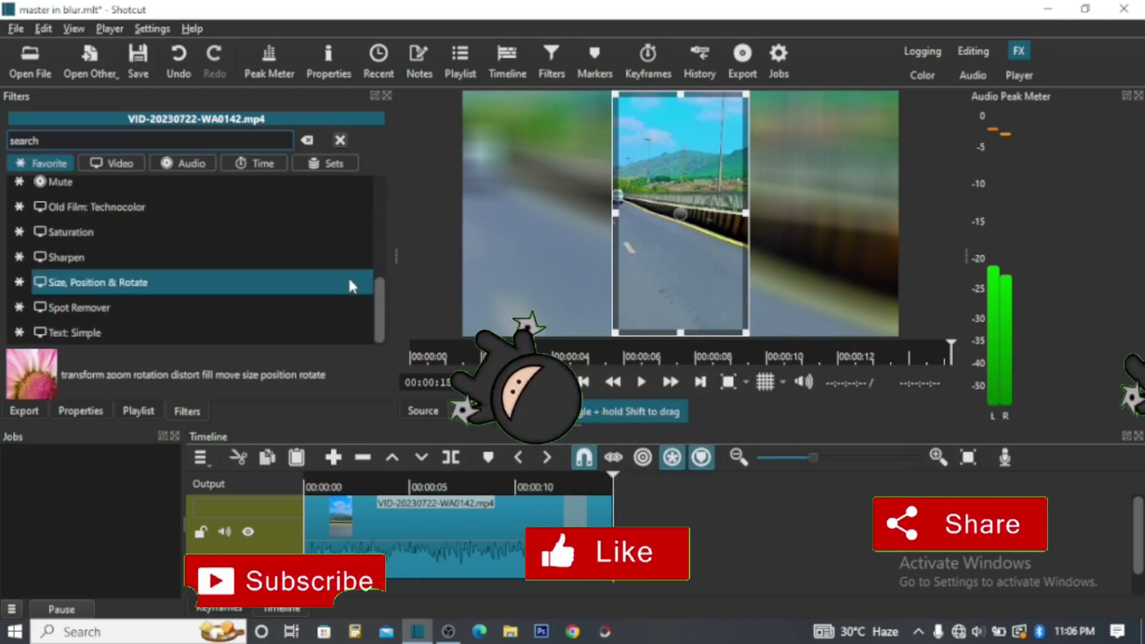
{"action": "left_click", "coordinate": [349, 276]}
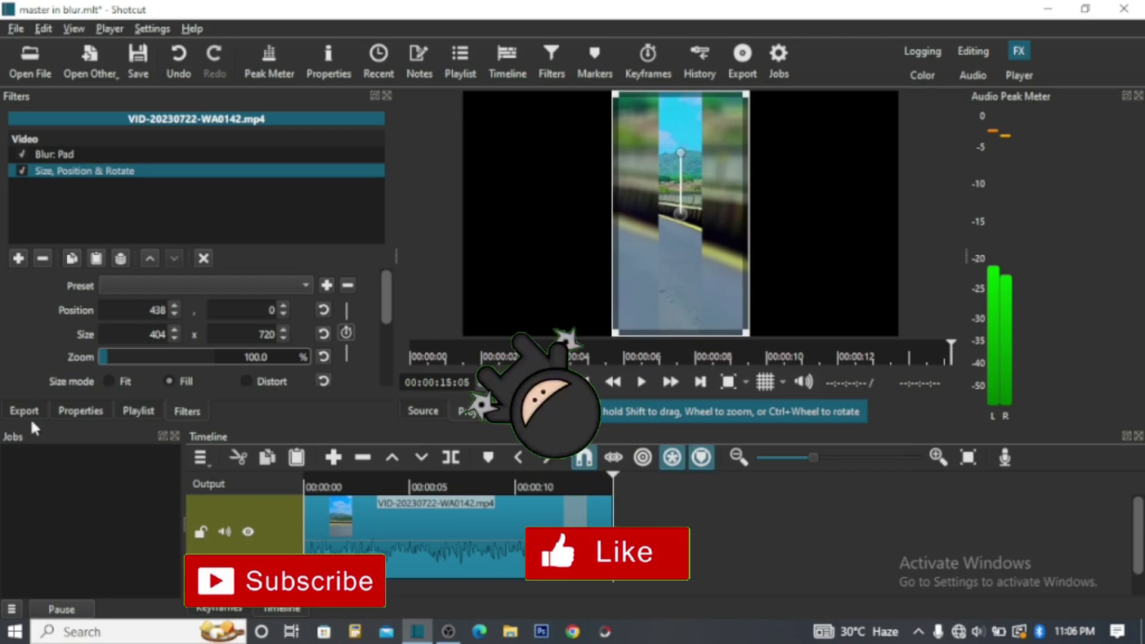
{"action": "left_click", "coordinate": [251, 382]}
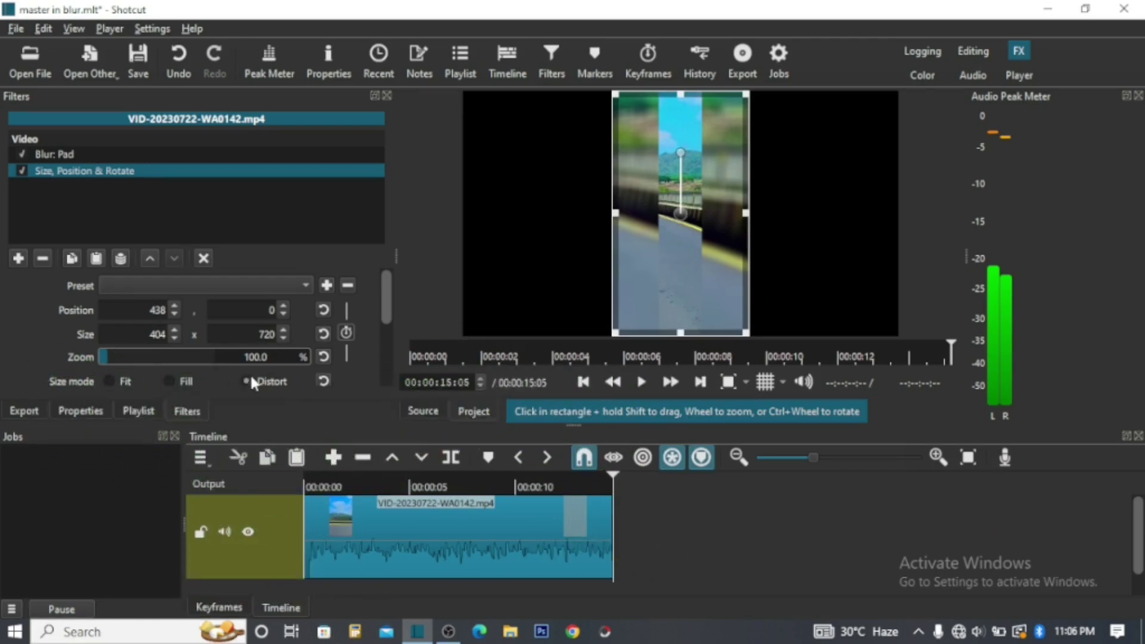
Place Size, Position & Rotate above Blur: Pad in the filter list and widen its rectangle to 699 x 720 at position 239, 0
{"action": "left_click_drag", "start_coordinate": [617, 216], "coordinate": [590, 231]}
{"action": "left_click_drag", "start_coordinate": [145, 169], "coordinate": [155, 156]}
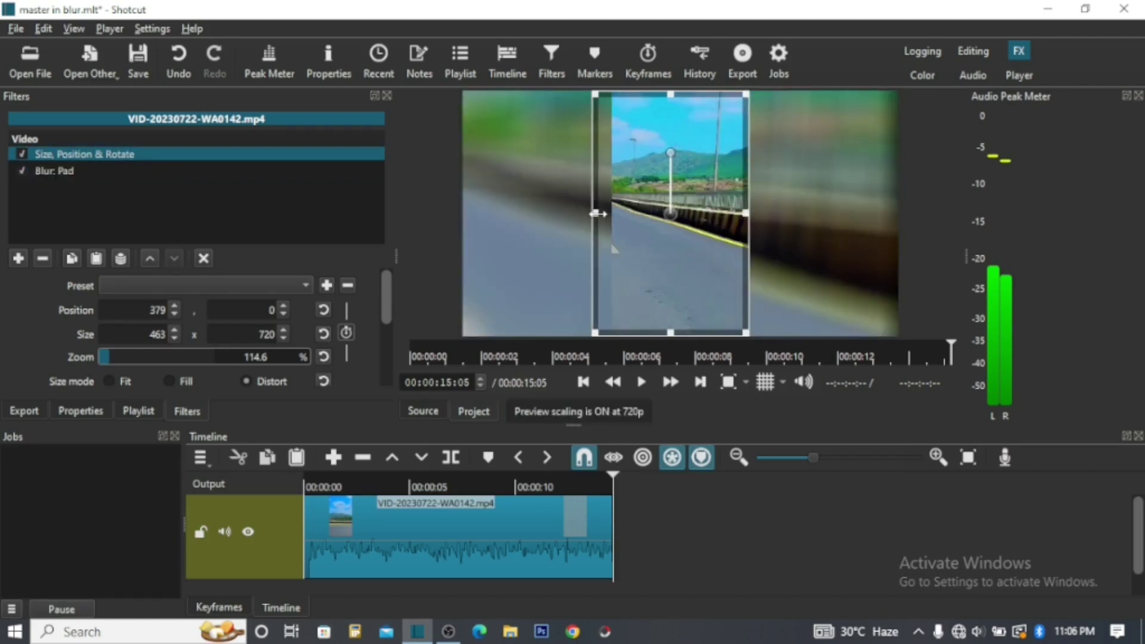
{"action": "left_click_drag", "start_coordinate": [597, 213], "coordinate": [546, 215]}
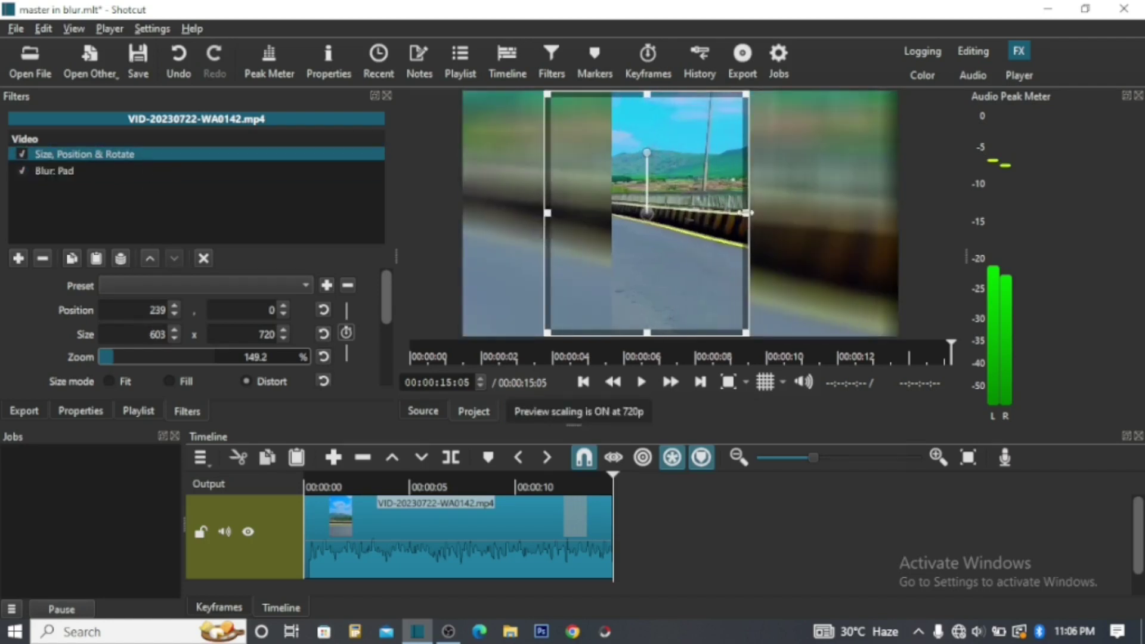
{"action": "left_click_drag", "start_coordinate": [748, 212], "coordinate": [779, 213]}
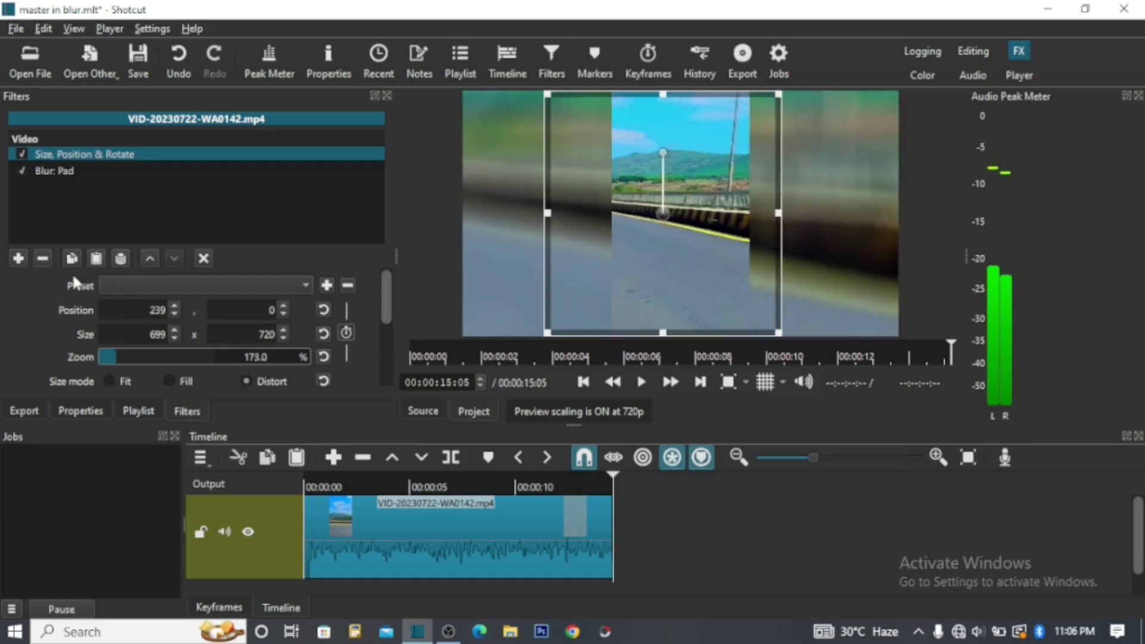
Widen the Blur: Pad rectangle on both sides to 696 x 720 at position 236, 0
{"action": "left_click", "coordinate": [58, 170]}
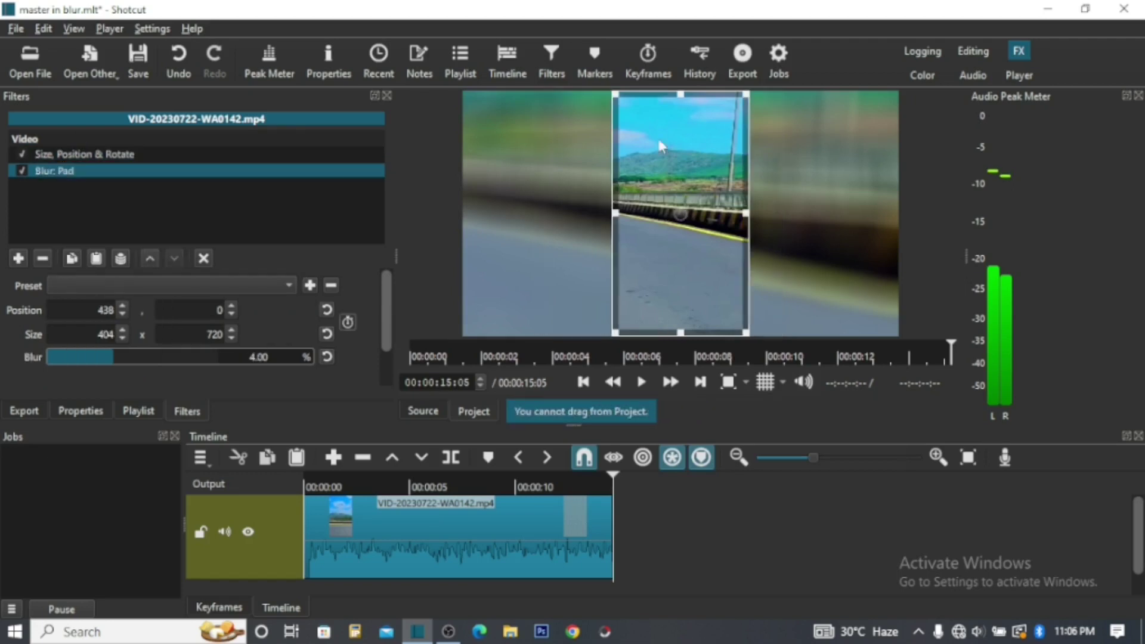
{"action": "left_click_drag", "start_coordinate": [615, 212], "coordinate": [539, 234]}
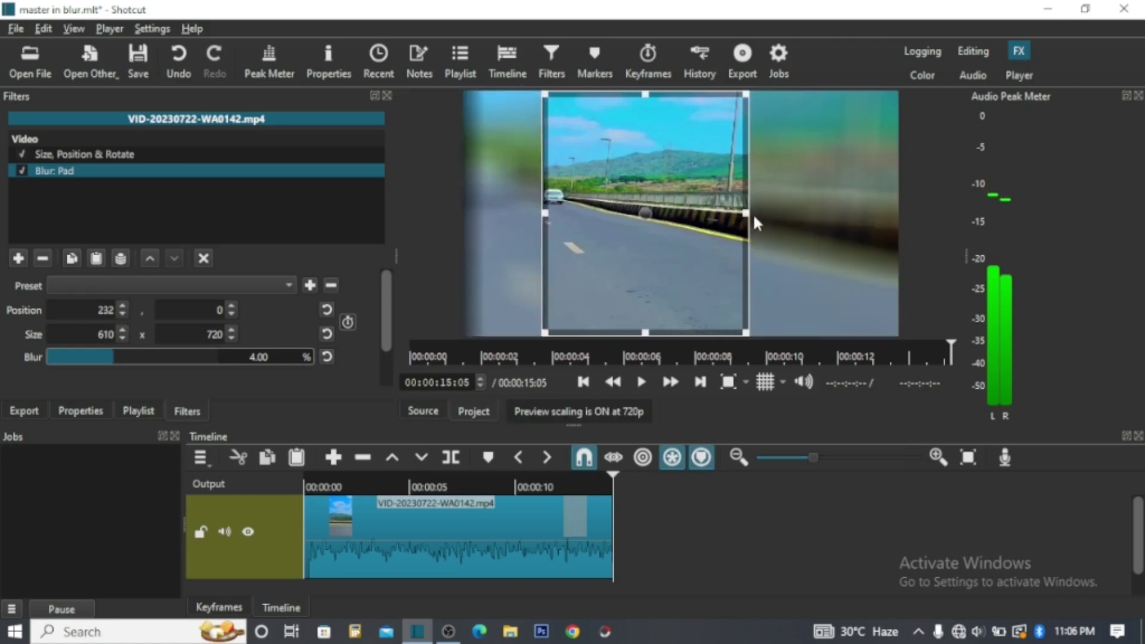
{"action": "left_click_drag", "start_coordinate": [753, 213], "coordinate": [807, 222]}
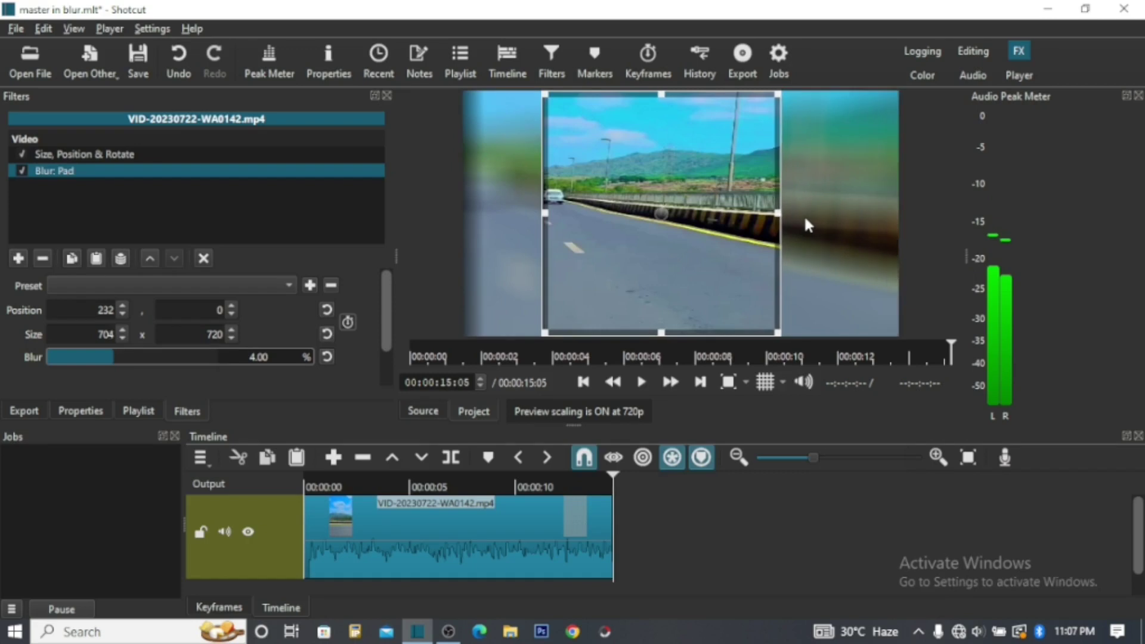
{"action": "left_click_drag", "start_coordinate": [545, 213], "coordinate": [548, 215]}
Play VID-20230722-WA0142.mp4 from near its start to check the blurred side padding, and pause it around 00:00:13
{"action": "left_click", "coordinate": [310, 484]}
{"action": "key", "text": "space"}
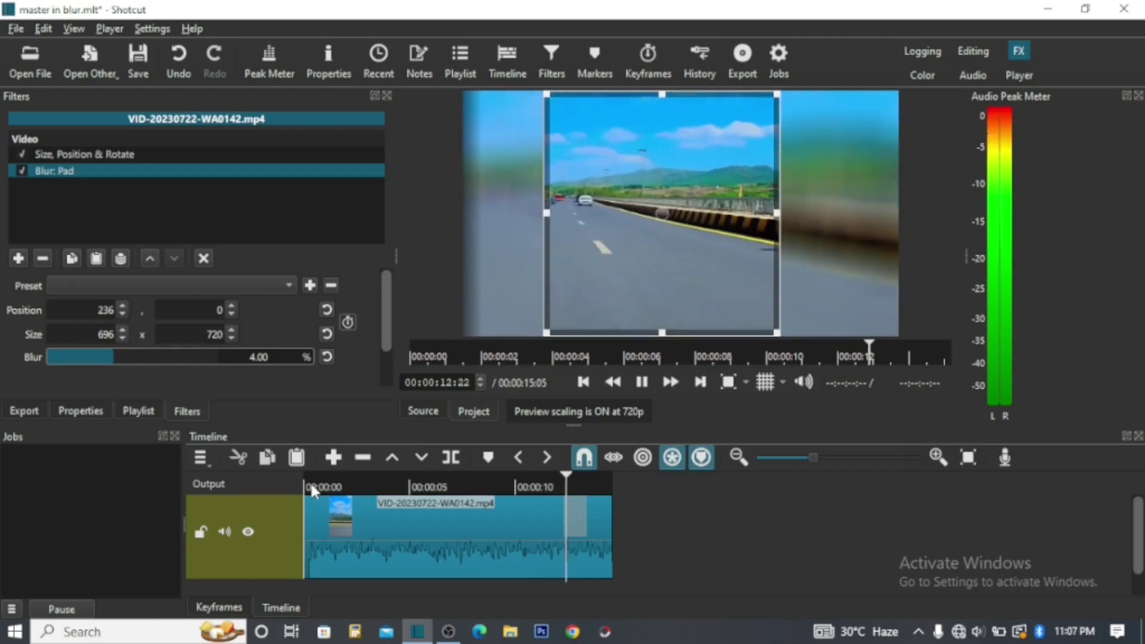
{"action": "key", "text": "space"}
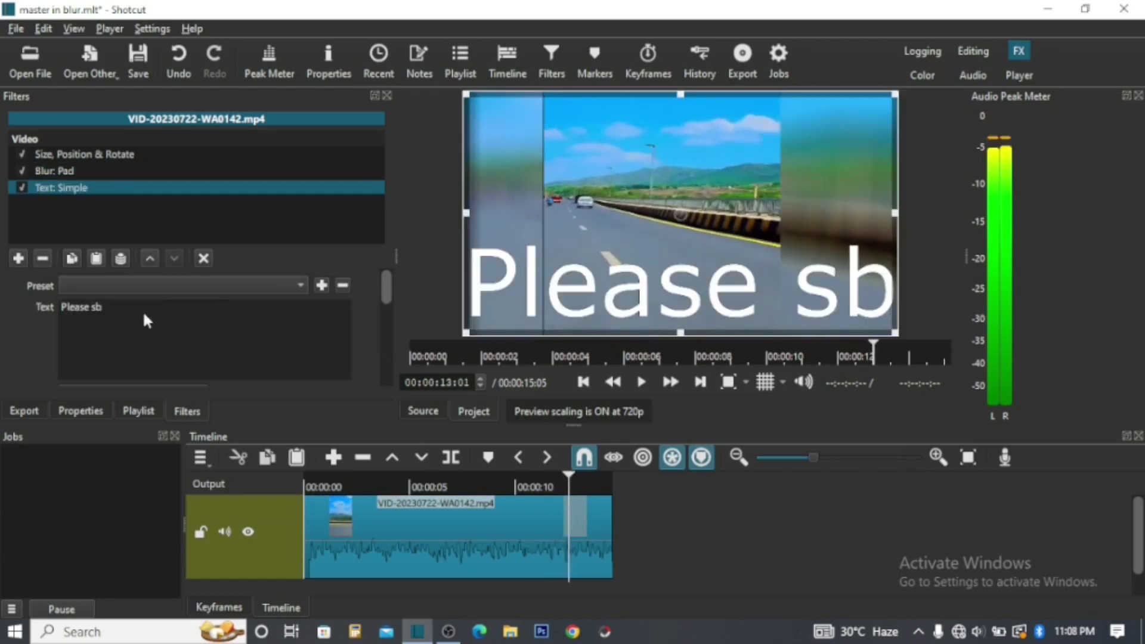
Complete the Text: Simple caption on VID-20230722-WA0142.mp4 so it reads "Please subscribe"
{"action": "type", "text": "scribe"}
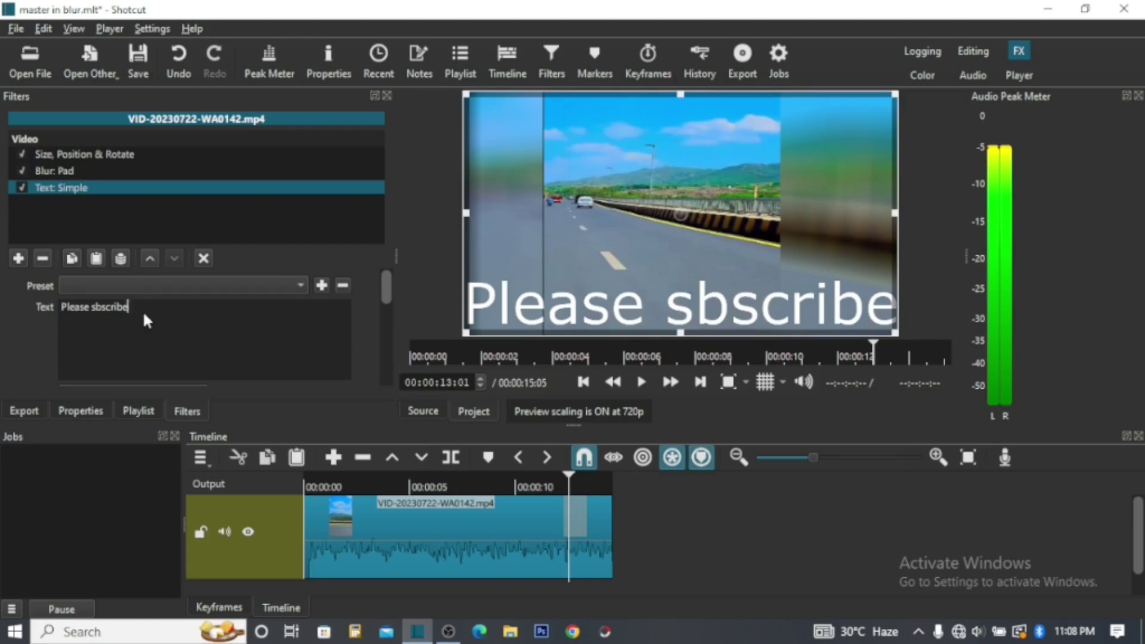
{"action": "key", "text": "Left"}
{"action": "key", "text": "Left"}
{"action": "type", "text": "u"}
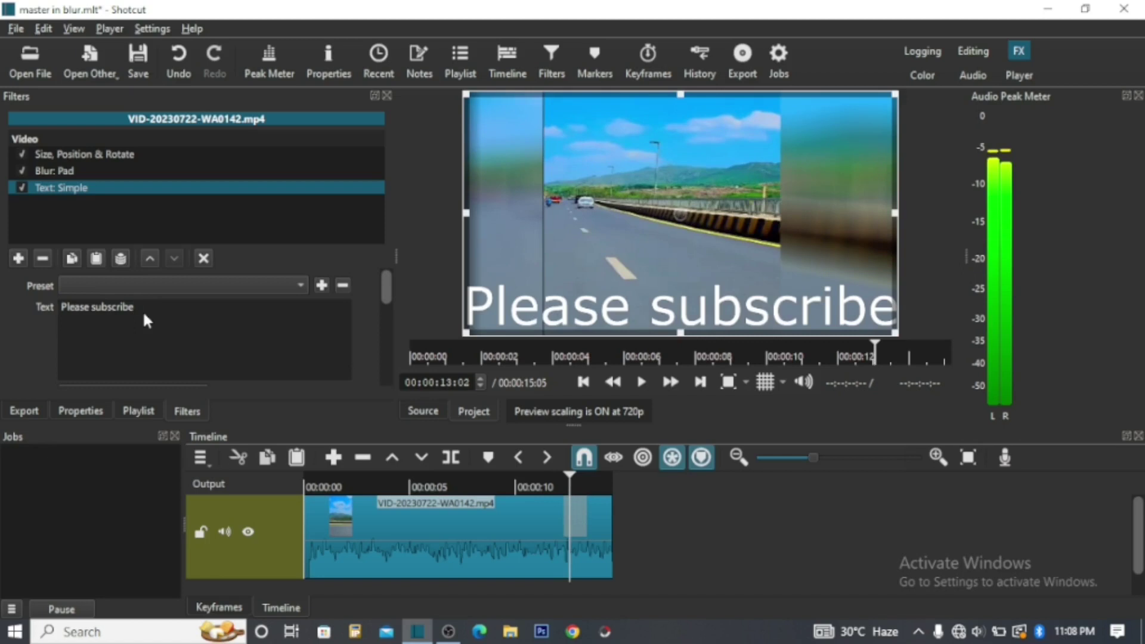